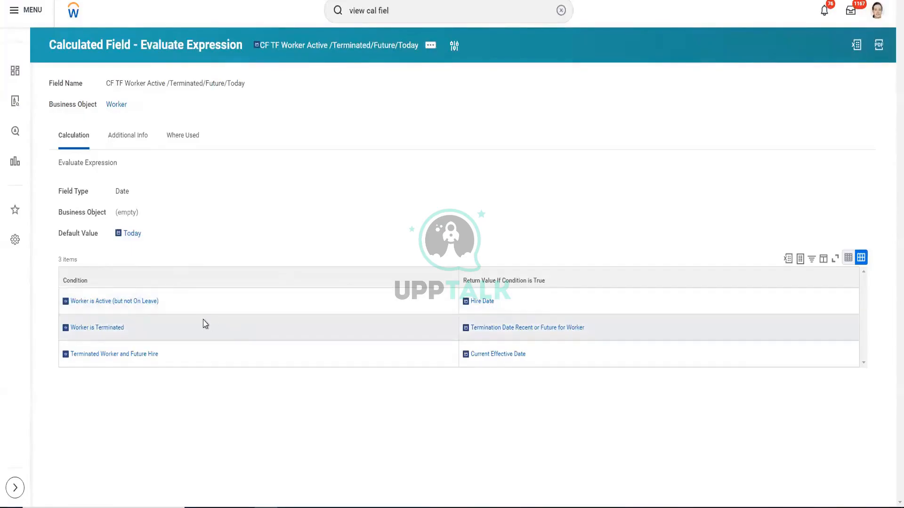
View the details of the "Worker is Active (but not On Leave)" condition, open it in a separate tab, and close its preview.
{"action": "left_click", "coordinate": [166, 304]}
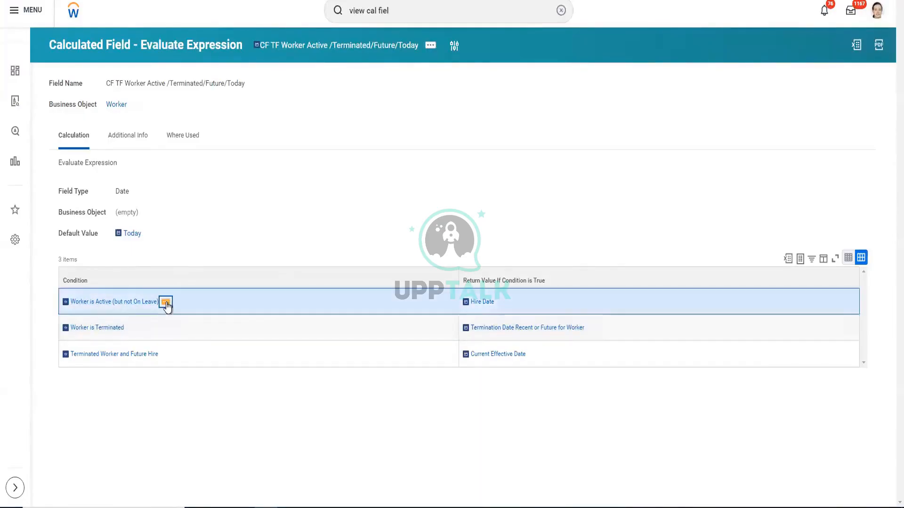
{"action": "left_click", "coordinate": [166, 304]}
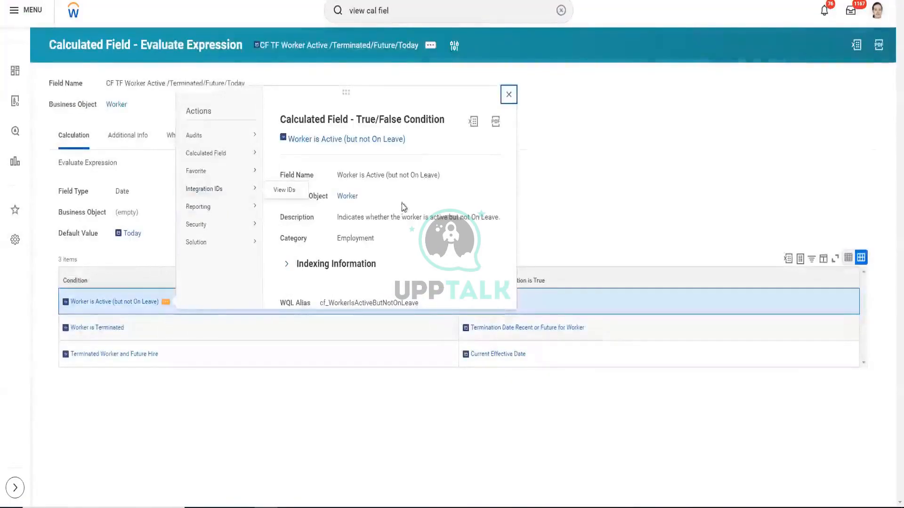
{"action": "right_click", "coordinate": [125, 304]}
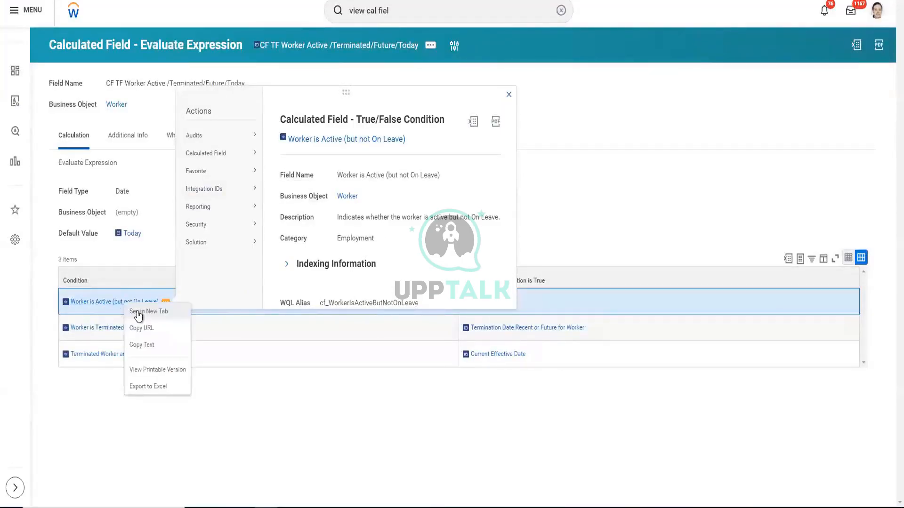
{"action": "left_click", "coordinate": [138, 312]}
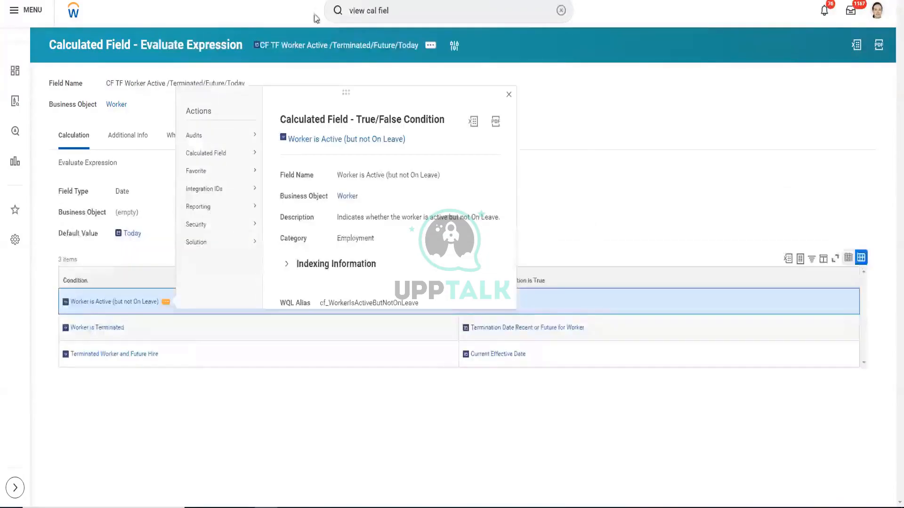
{"action": "left_click", "coordinate": [508, 94]}
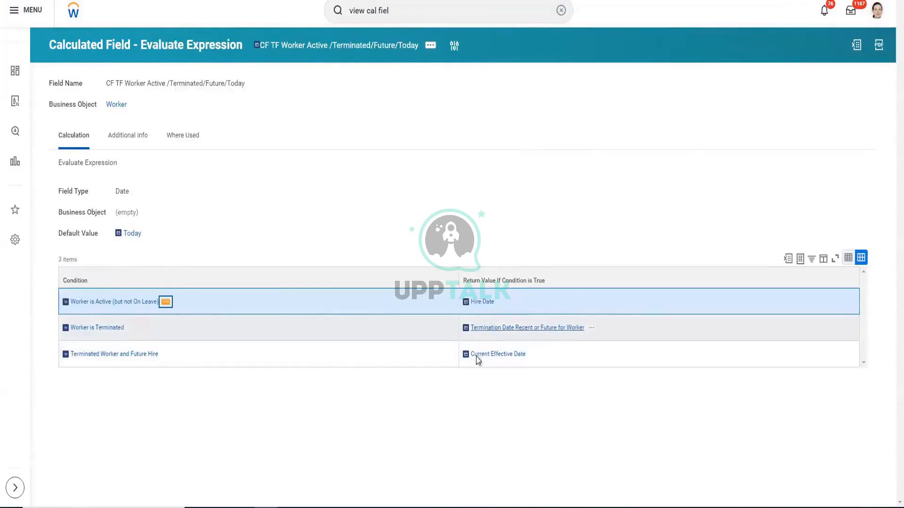
Inspect the "Terminated Worker and Future Hire" condition's report field in a separate tab, and return to the calculated field.
{"action": "right_click", "coordinate": [145, 356]}
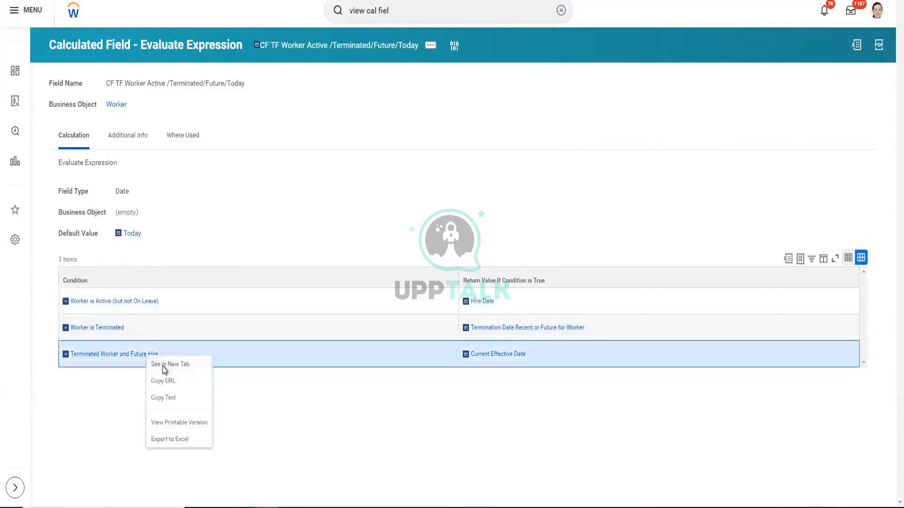
{"action": "left_click", "coordinate": [163, 364]}
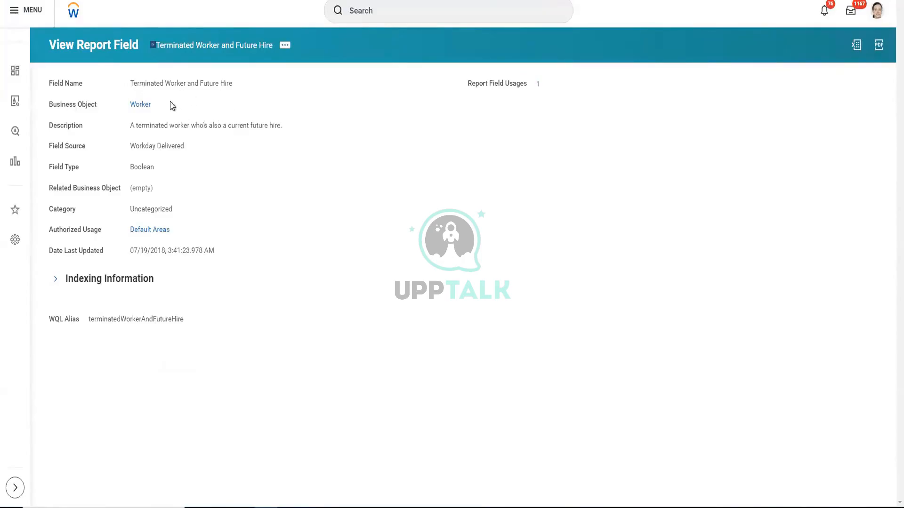
{"action": "mouse_move", "coordinate": [163, 110]}
{"action": "key", "text": "ctrl+w"}
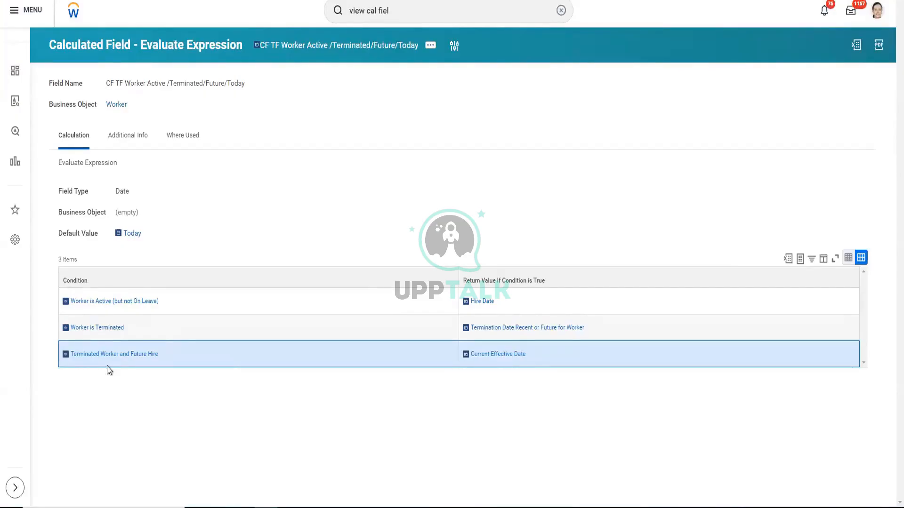
{"action": "left_click", "coordinate": [430, 47]}
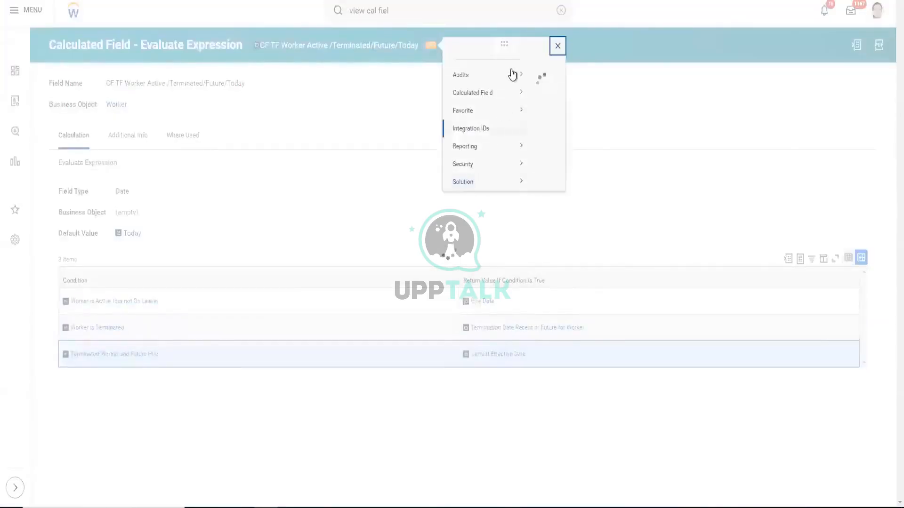
{"action": "mouse_move", "coordinate": [502, 107]}
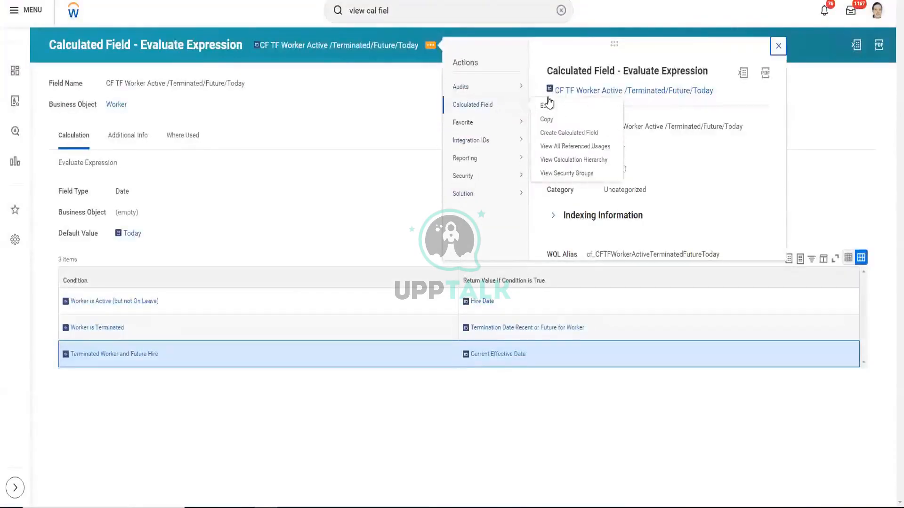
{"action": "left_click", "coordinate": [546, 109]}
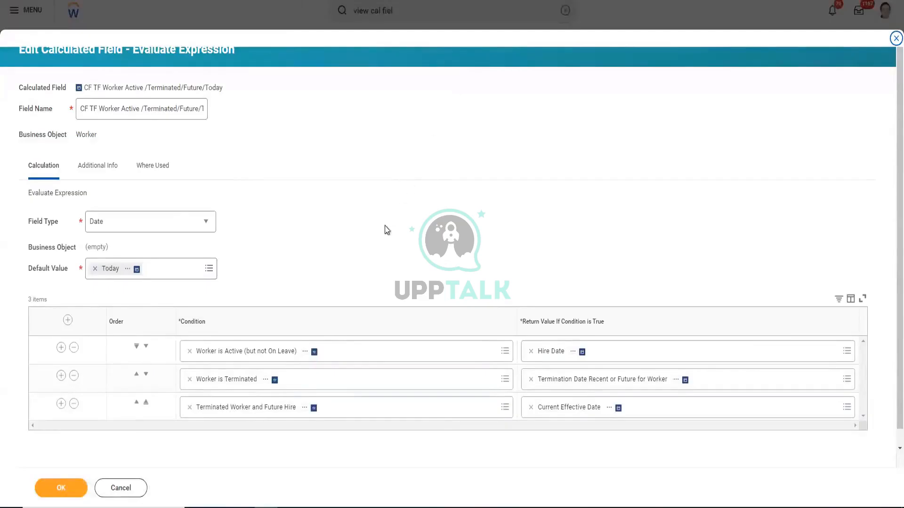
{"action": "left_click", "coordinate": [62, 383]}
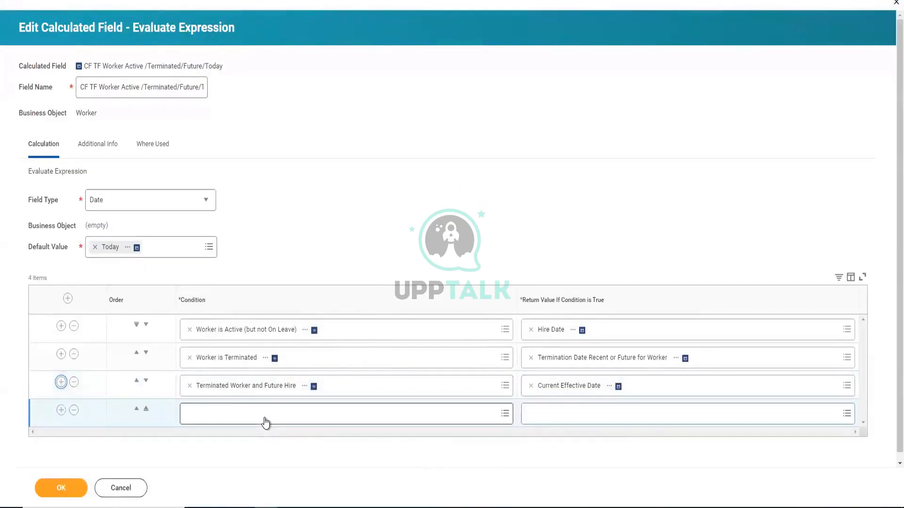
{"action": "left_click", "coordinate": [268, 418]}
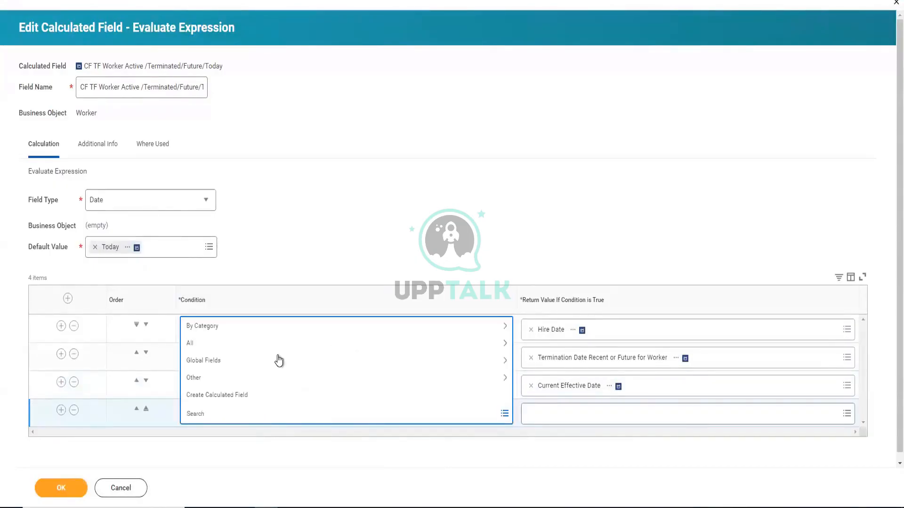
{"action": "left_click", "coordinate": [254, 398]}
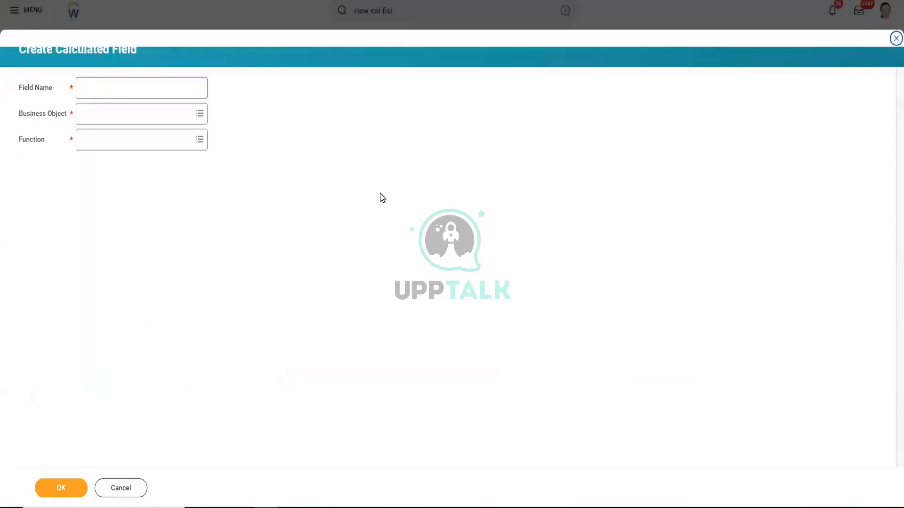
{"action": "left_click", "coordinate": [136, 487]}
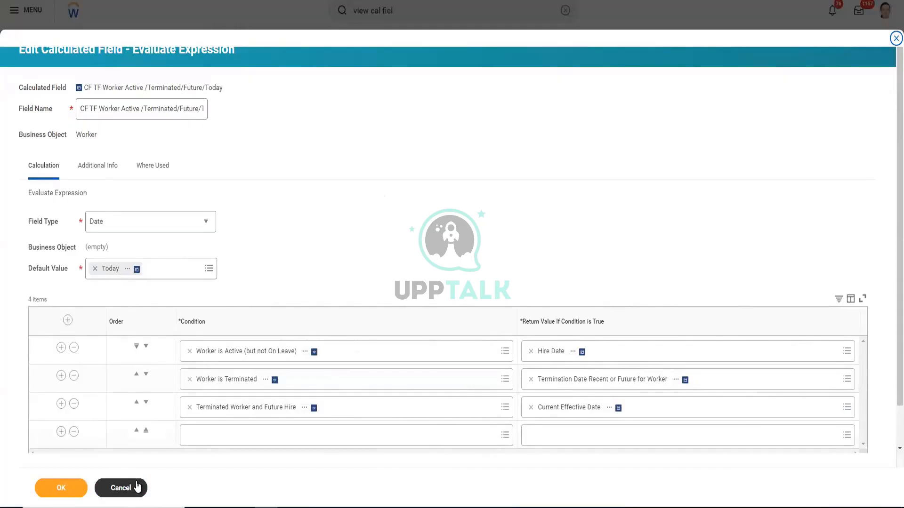
{"action": "left_click", "coordinate": [74, 431]}
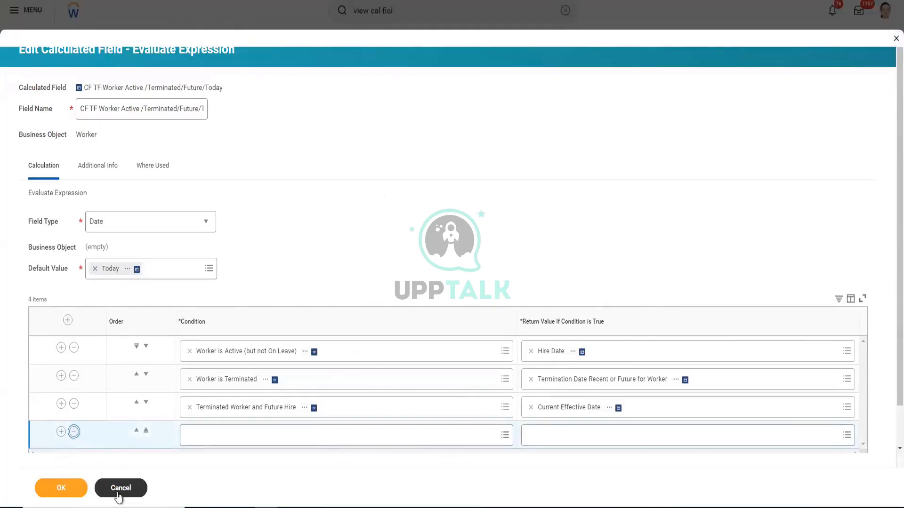
{"action": "left_click", "coordinate": [118, 493]}
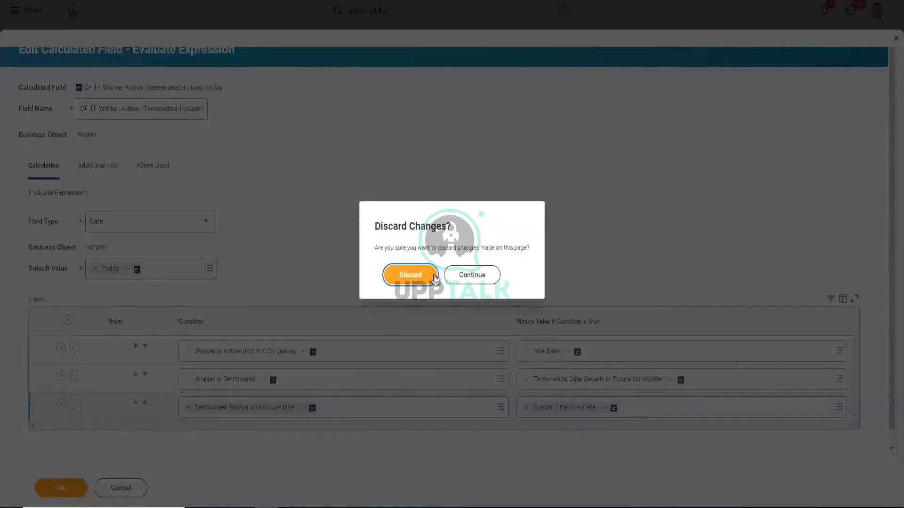
{"action": "left_click", "coordinate": [431, 274]}
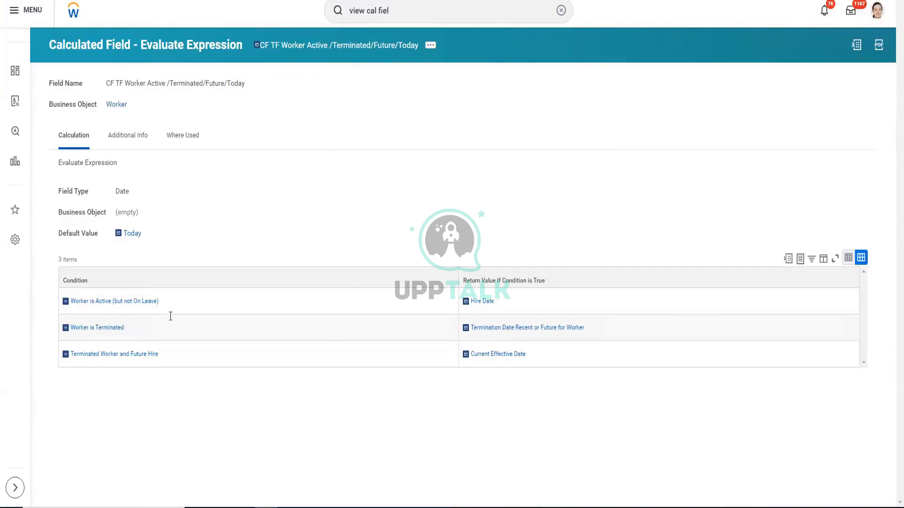
Switch to Training Notes.txt in Notepad and review the Calculated Fields list from Date Difference to Evaluate Expression.
{"action": "key", "text": "alt+Tab"}
{"action": "scroll", "coordinate": [105, 365], "scroll_direction": "up", "scroll_amount": 3}
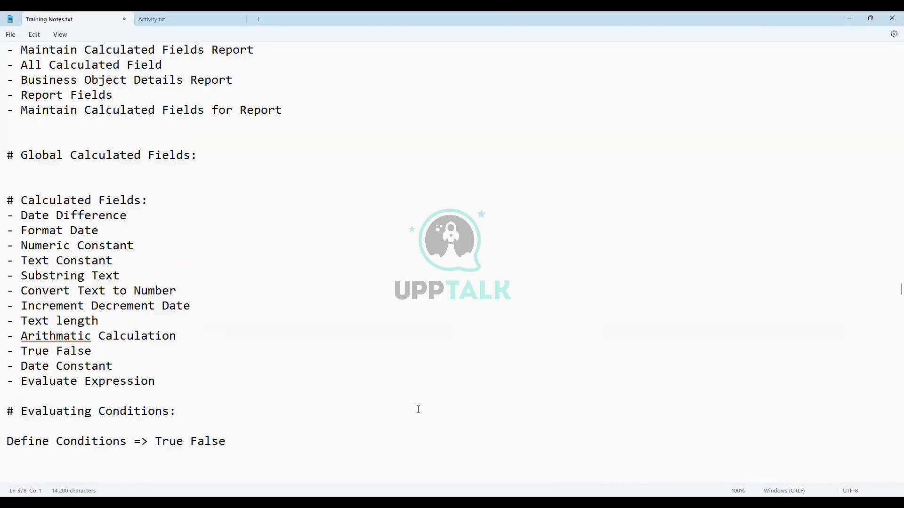
{"action": "scroll", "coordinate": [193, 298], "scroll_direction": "up", "scroll_amount": 2}
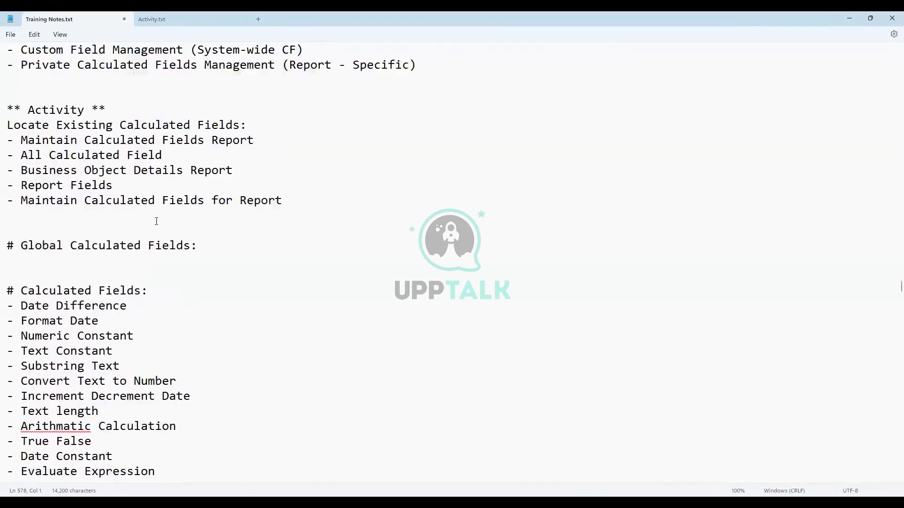
{"action": "scroll", "coordinate": [157, 235], "scroll_direction": "down", "scroll_amount": 1}
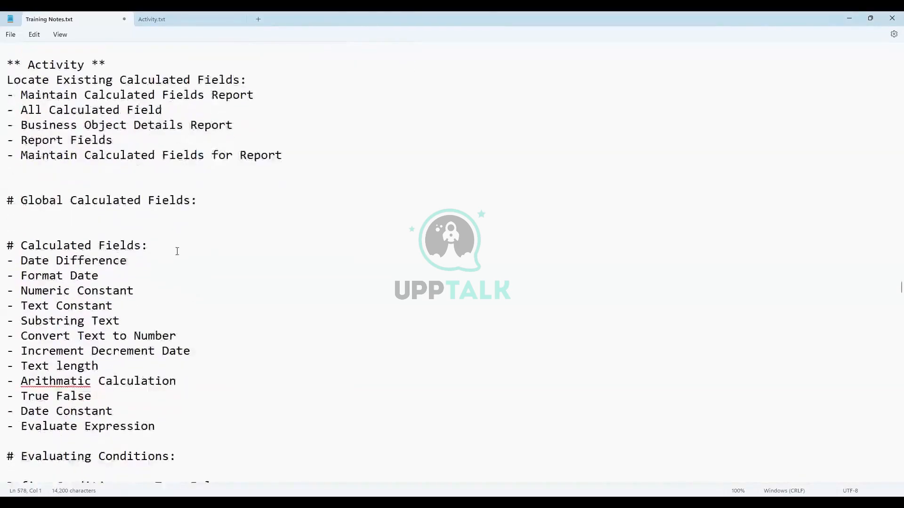
{"action": "scroll", "coordinate": [176, 252], "scroll_direction": "down", "scroll_amount": 2}
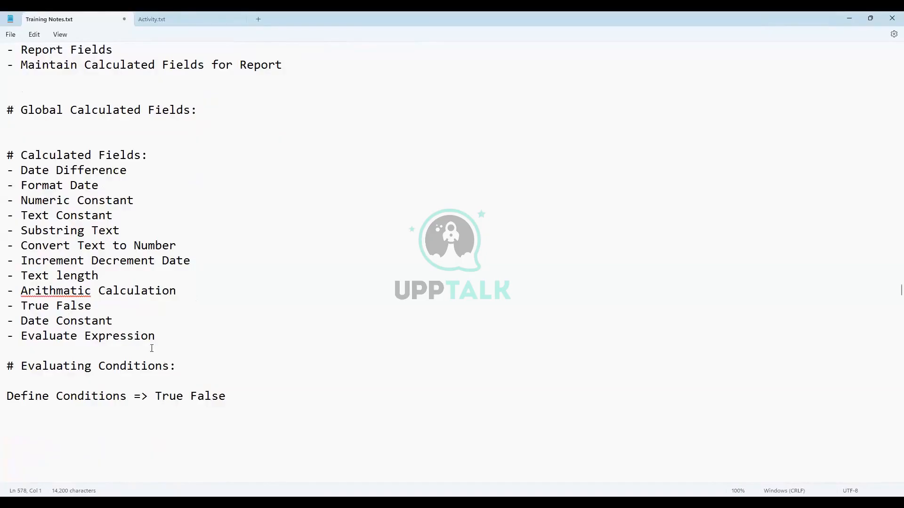
{"action": "left_click_drag", "start_coordinate": [169, 334], "coordinate": [3, 172]}
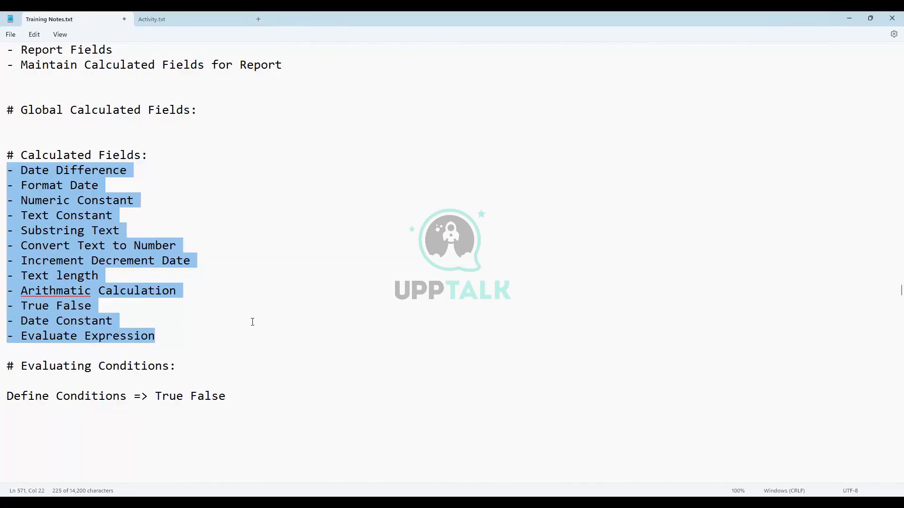
Add a "LookUp" line below "Define Conditions => True False", separated from it by blank lines.
{"action": "scroll", "coordinate": [256, 330], "scroll_direction": "down", "scroll_amount": 4}
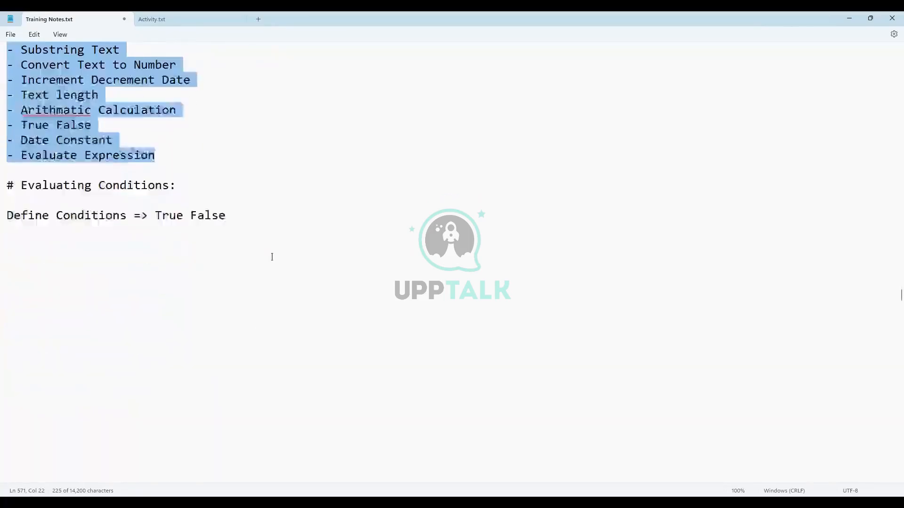
{"action": "left_click", "coordinate": [289, 222]}
{"action": "key", "text": "Return"}
{"action": "key", "text": "Return"}
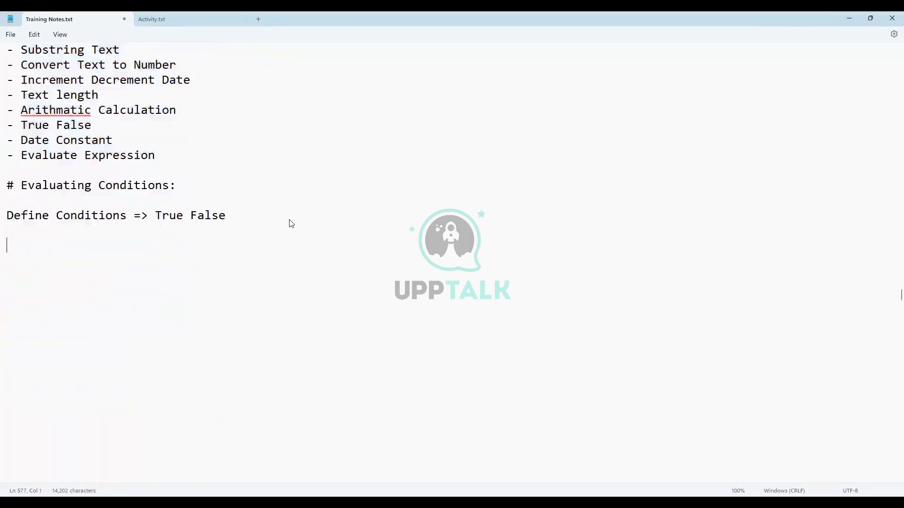
{"action": "key", "text": "Return"}
{"action": "type", "text": "ookUp"}
Add the bullet "- LookUp Range Band" after Evaluate Expression in the Calculated Fields list.
{"action": "left_click", "coordinate": [234, 159]}
{"action": "key", "text": "Return"}
{"action": "type", "text": "- "}
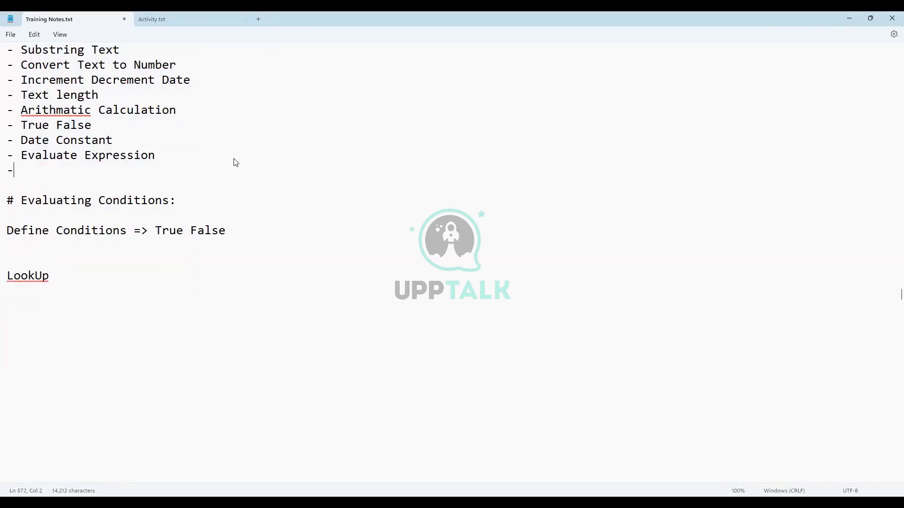
{"action": "type", "text": "LookUp Range"}
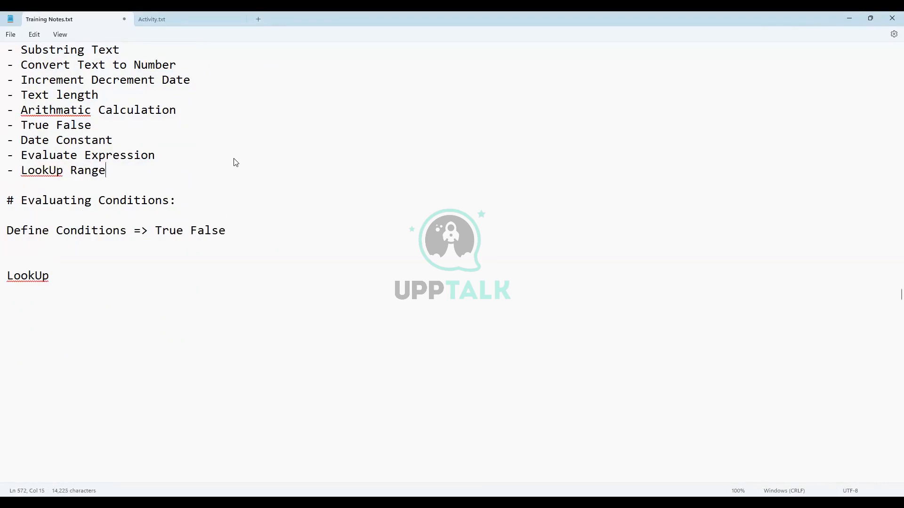
{"action": "type", "text": " Band"}
Switch back to Workday and open the View Custom Report task from the Evaluate Expression calculated field page.
{"action": "key", "text": "alt+Tab"}
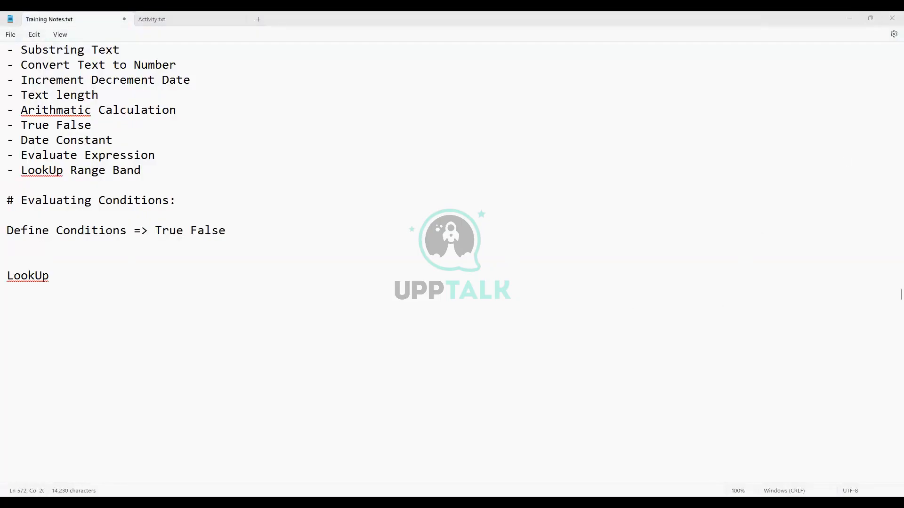
{"action": "left_click", "coordinate": [7, 306]}
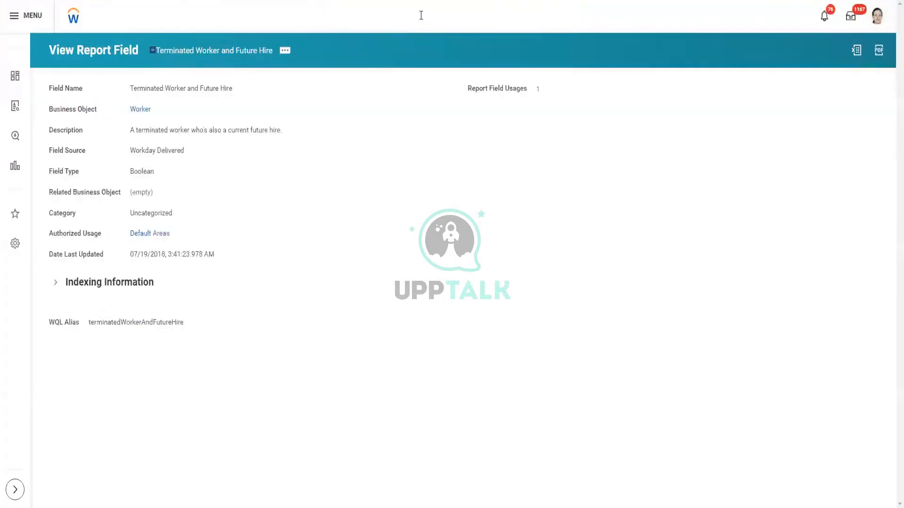
{"action": "left_click", "coordinate": [421, 15]}
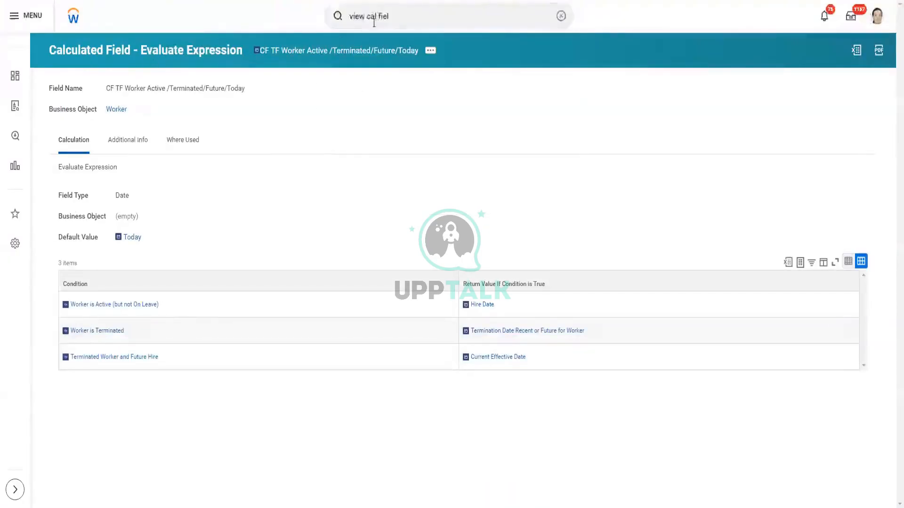
{"action": "left_click", "coordinate": [418, 18]}
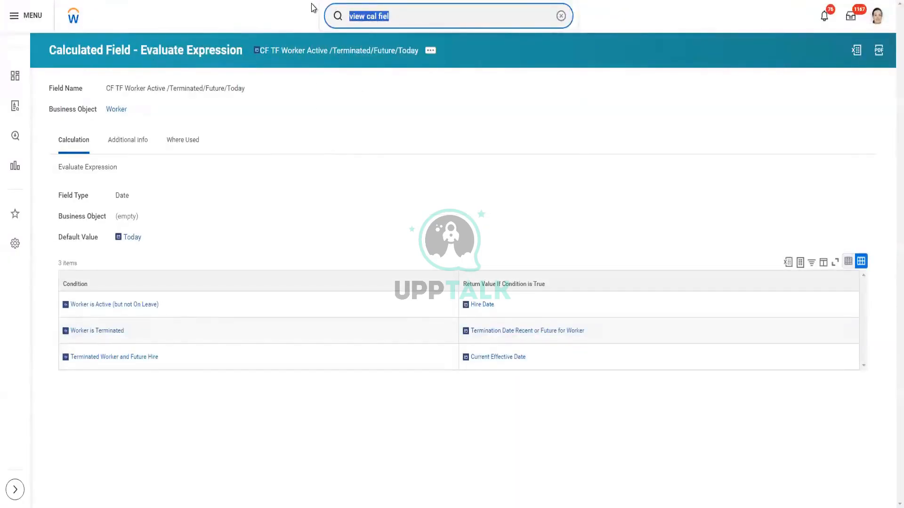
{"action": "type", "text": "view cus rep"}
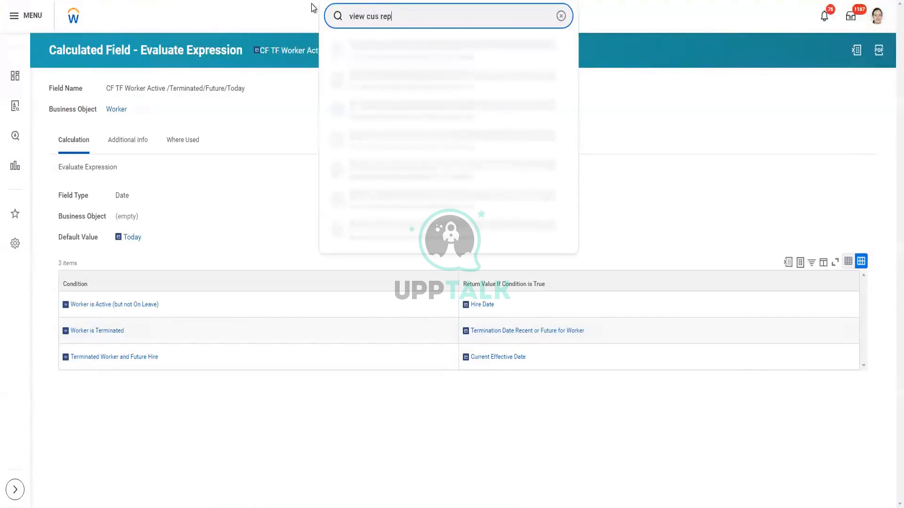
{"action": "left_click", "coordinate": [389, 63]}
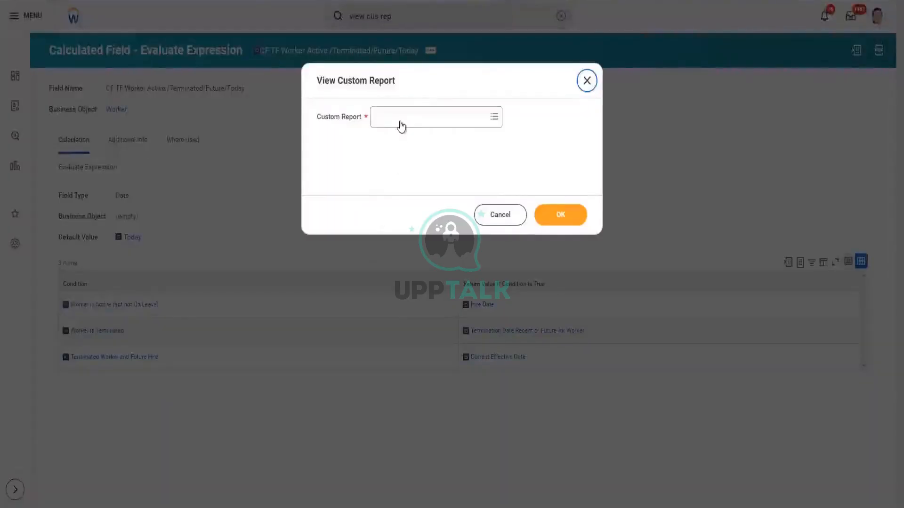
Find the custom reports by the trainer's first name and open the one ending in "Advance Custom Report 1".
{"action": "left_click", "coordinate": [399, 119]}
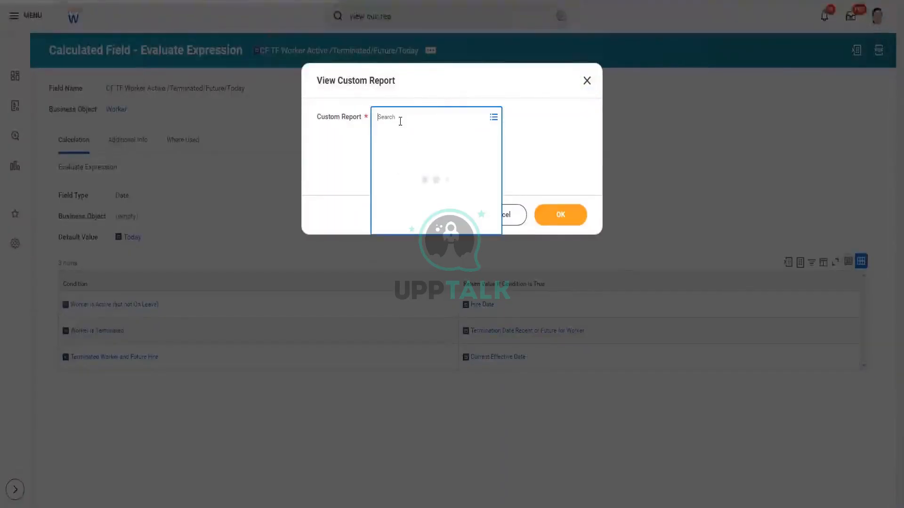
{"action": "type", "text": "Ganesh"}
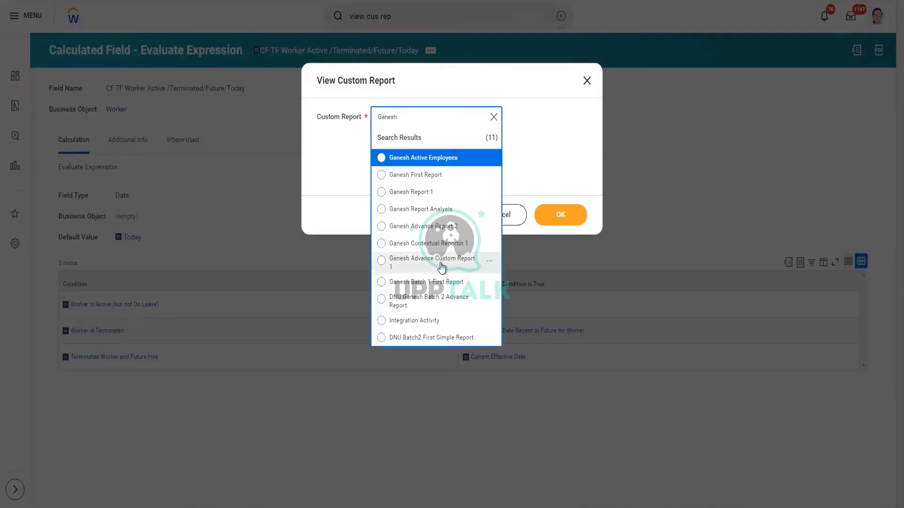
{"action": "left_click", "coordinate": [441, 263]}
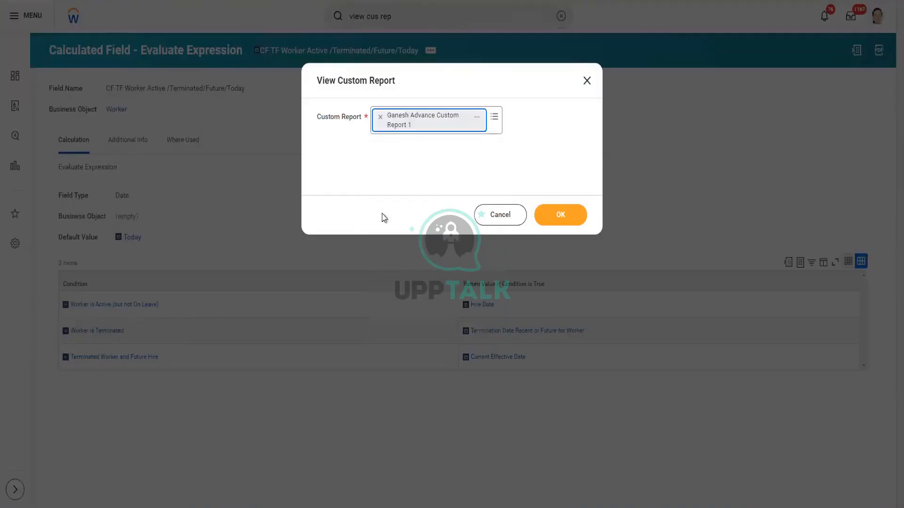
{"action": "left_click", "coordinate": [559, 216]}
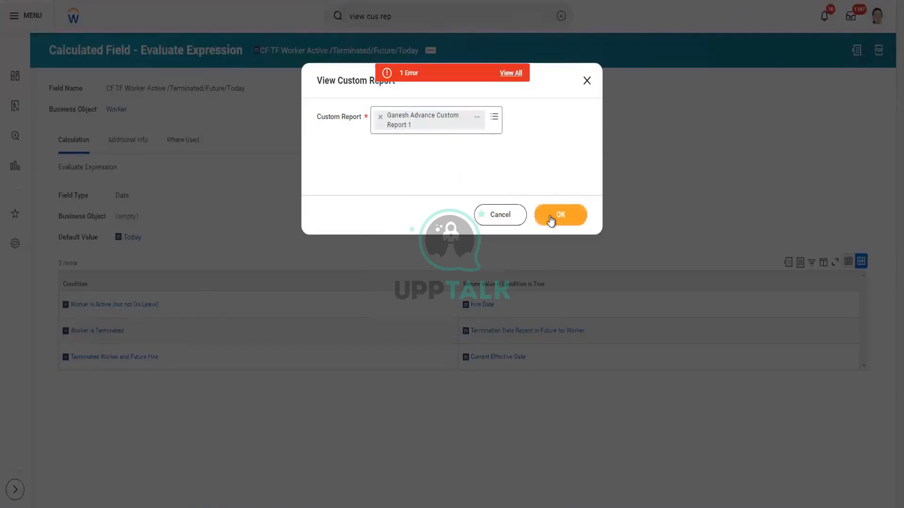
{"action": "left_click", "coordinate": [550, 221]}
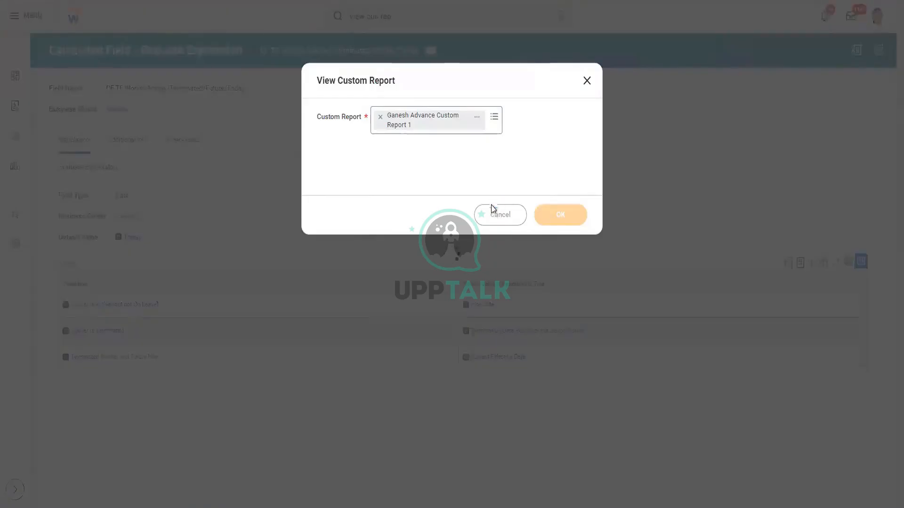
Find the CF LRB Age on Worker calculated field in the report's columns, and view its definition and related actions.
{"action": "scroll", "coordinate": [416, 216], "scroll_direction": "down", "scroll_amount": 3}
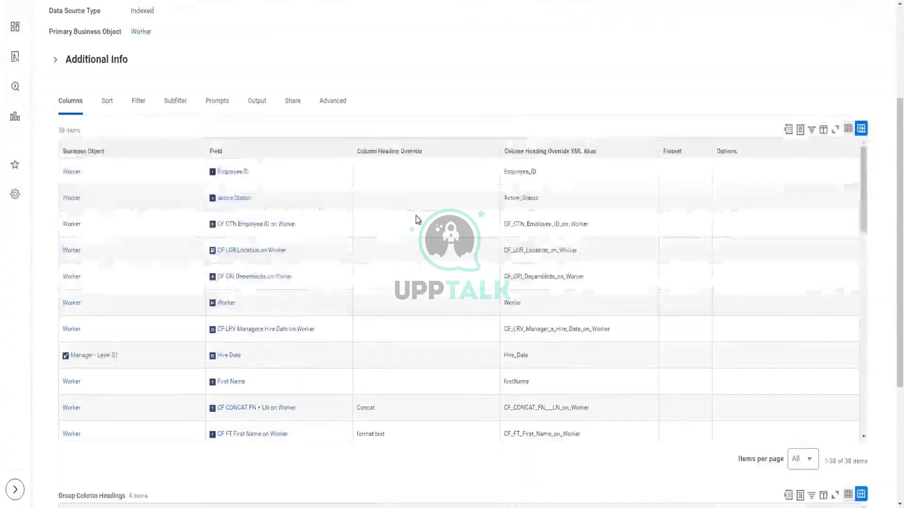
{"action": "scroll", "coordinate": [416, 216], "scroll_direction": "down", "scroll_amount": 3}
{"action": "scroll", "coordinate": [416, 219], "scroll_direction": "down", "scroll_amount": 3}
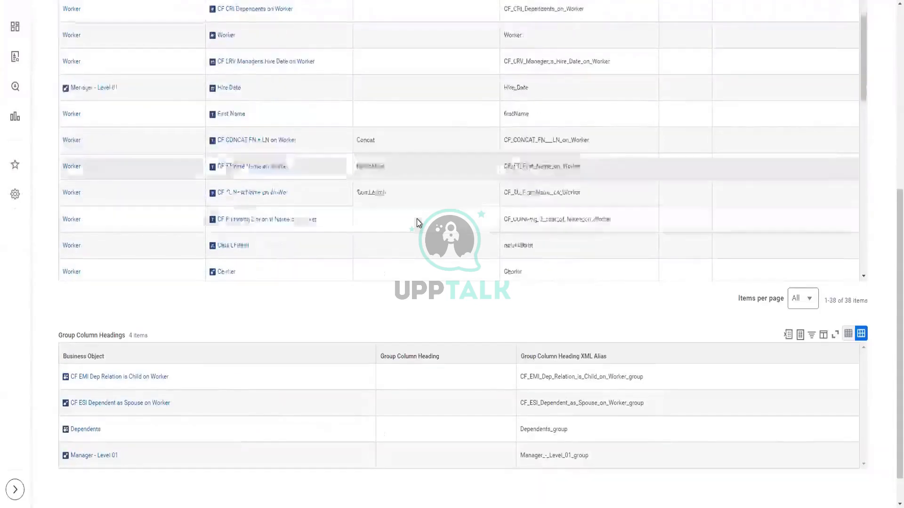
{"action": "scroll", "coordinate": [417, 219], "scroll_direction": "down", "scroll_amount": 3}
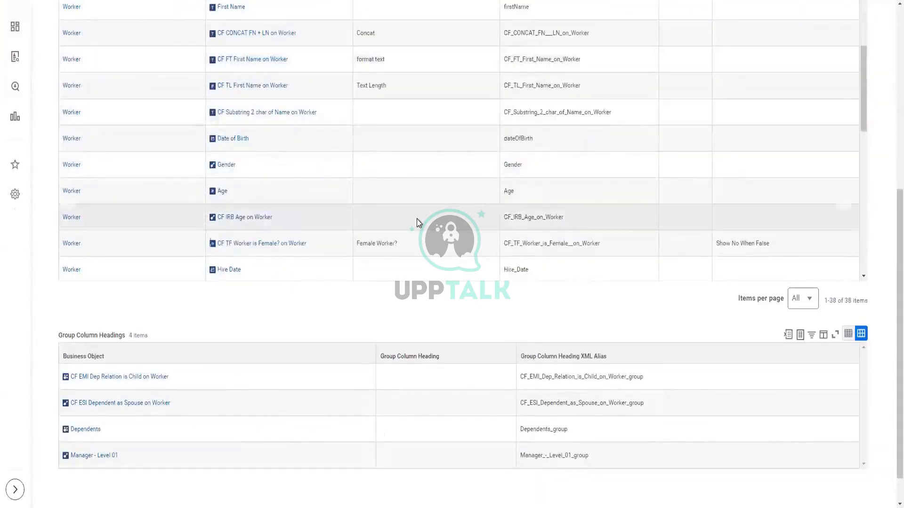
{"action": "scroll", "coordinate": [417, 219], "scroll_direction": "down", "scroll_amount": 6}
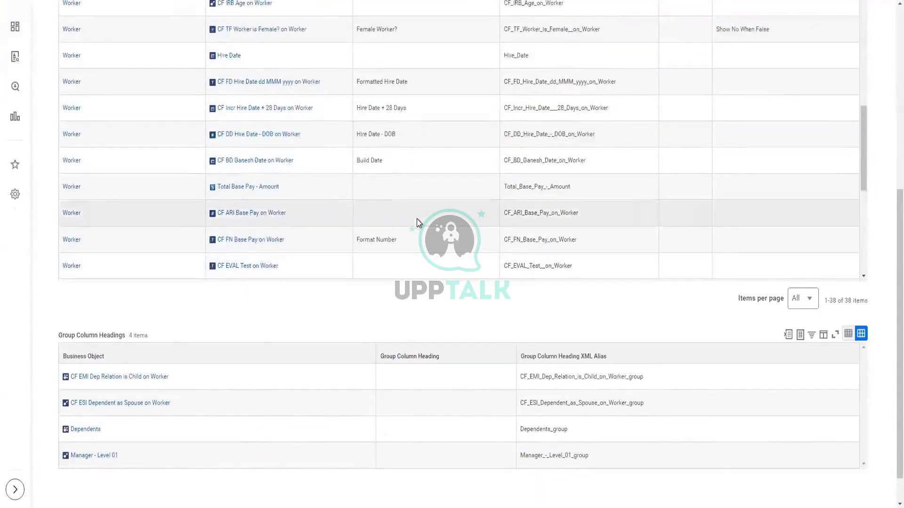
{"action": "scroll", "coordinate": [261, 217], "scroll_direction": "up", "scroll_amount": 2}
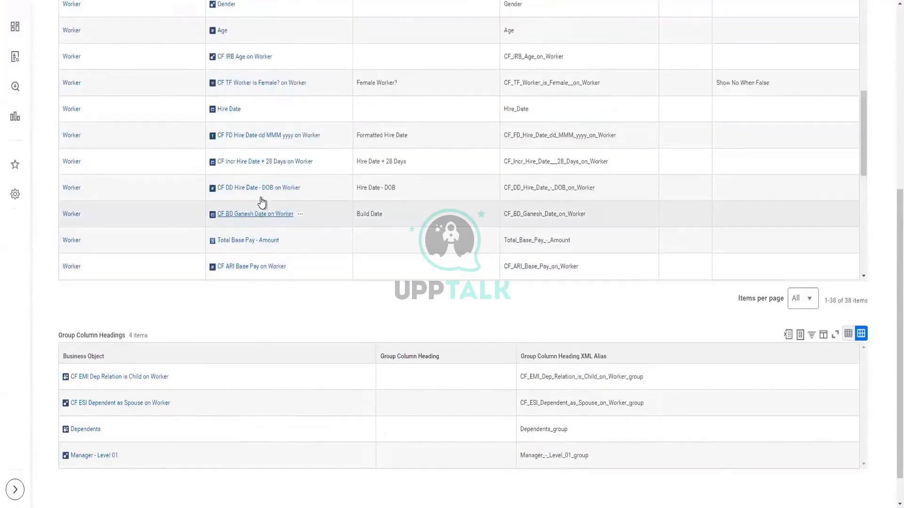
{"action": "right_click", "coordinate": [247, 58]}
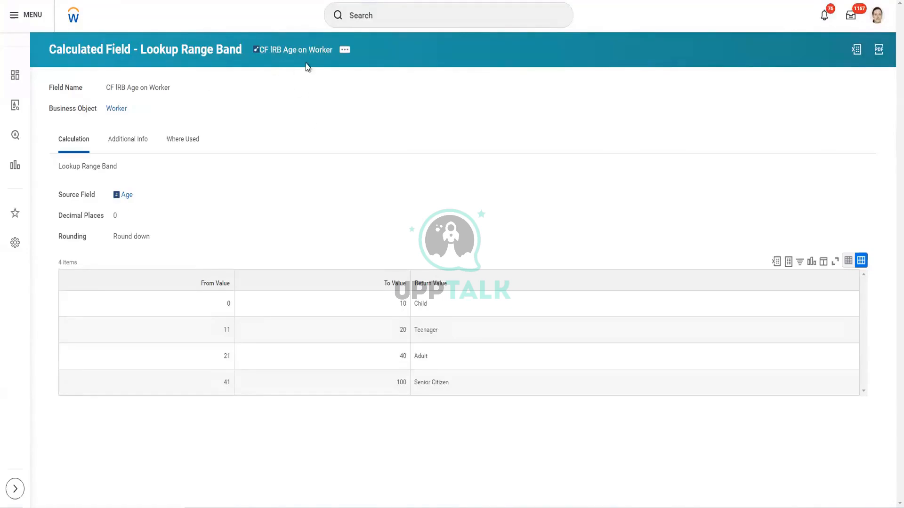
{"action": "left_click", "coordinate": [344, 49]}
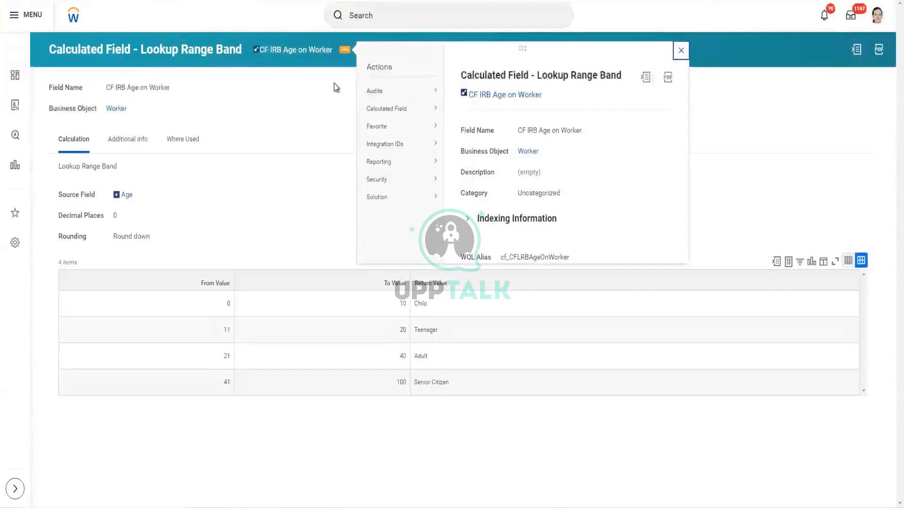
Open the Create Calculated Field task from the Terminated Worker and Future Hire report field page.
{"action": "left_click", "coordinate": [373, 16]}
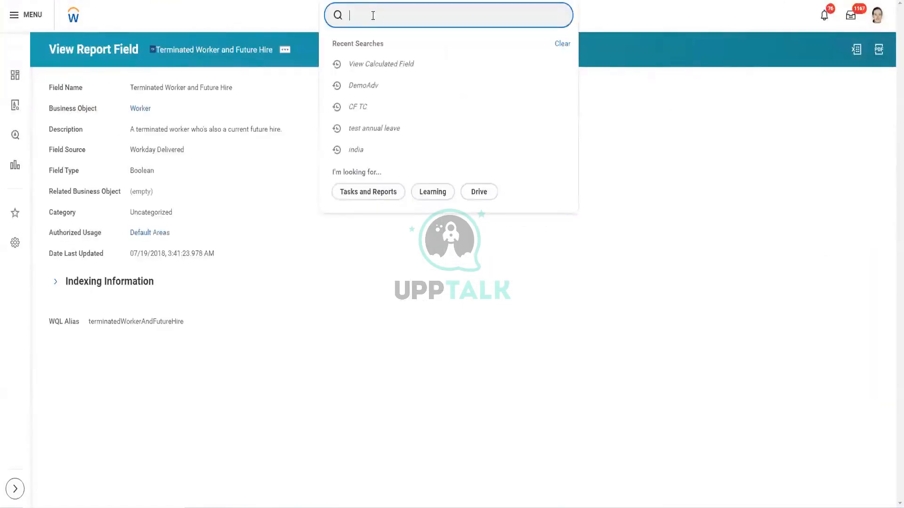
{"action": "type", "text": "create"}
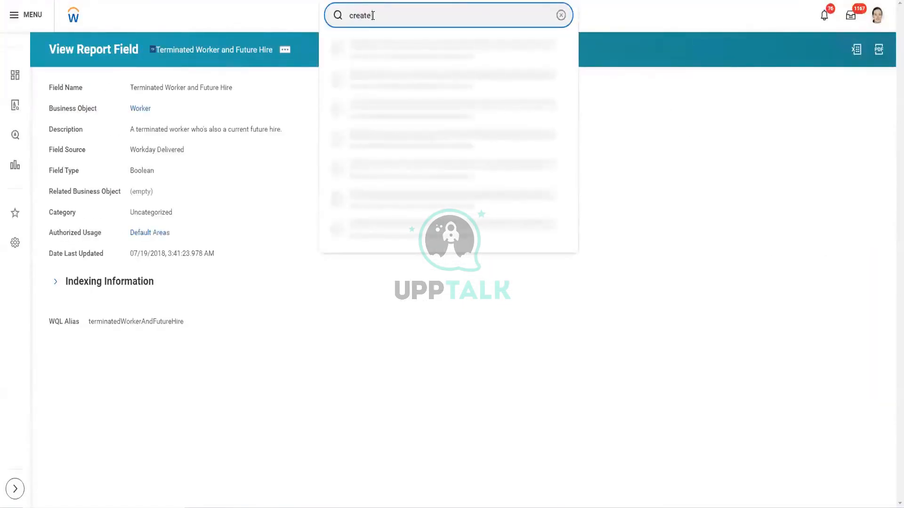
{"action": "type", "text": " cal fie"}
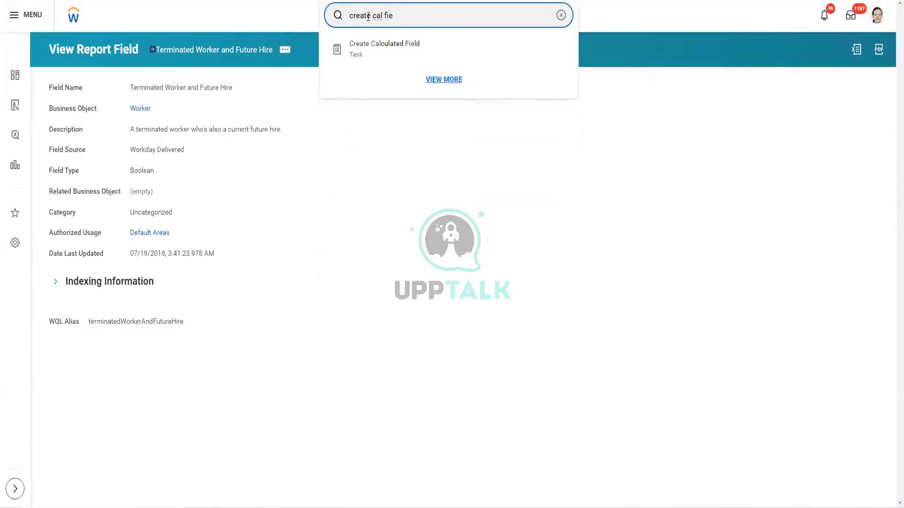
{"action": "left_click", "coordinate": [405, 47]}
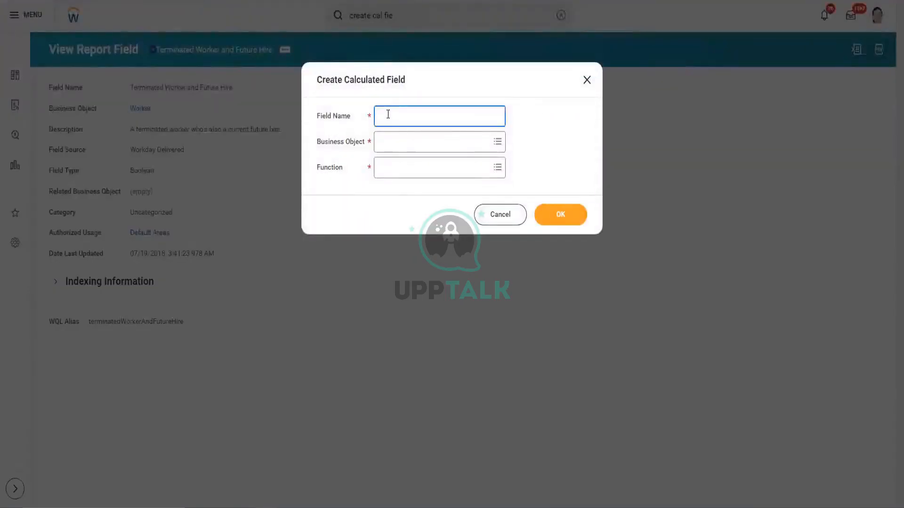
Name the calculated field "CF LRB Age Category on Worker" and set its business object to Worker.
{"action": "type", "text": "CF_RB Age Category on Worker"}
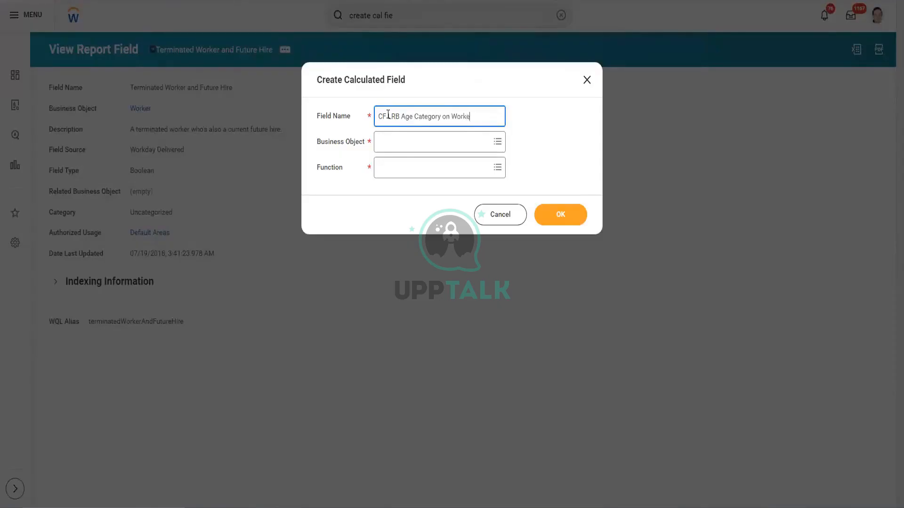
{"action": "left_click", "coordinate": [394, 137]}
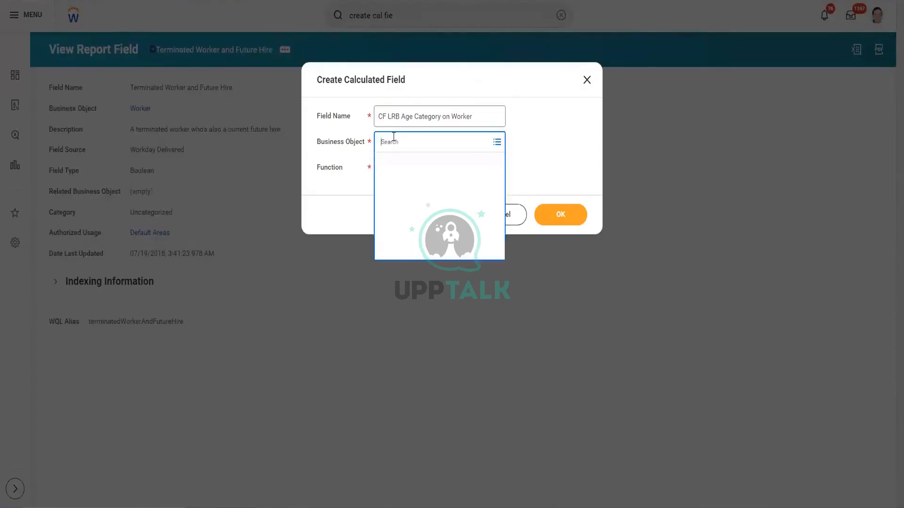
{"action": "type", "text": "Worker"}
{"action": "key", "text": "Return"}
{"action": "left_click", "coordinate": [408, 183]}
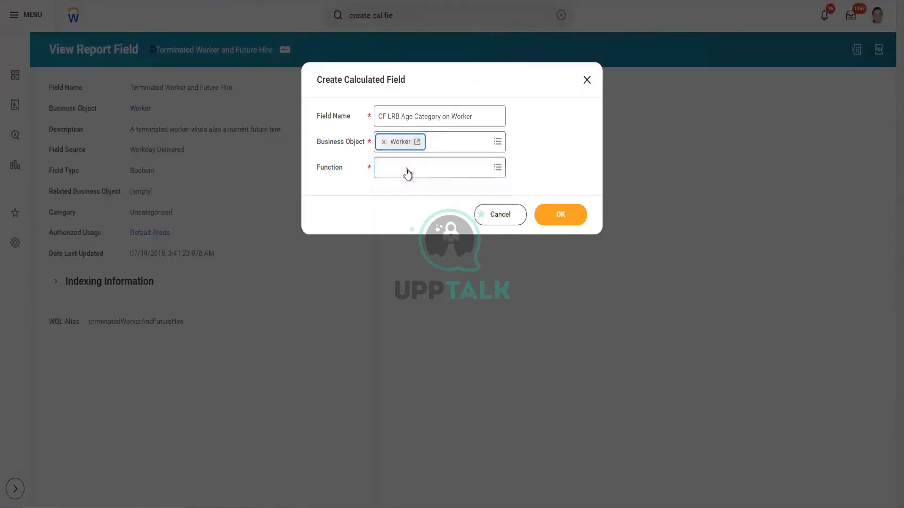
Choose Lookup Range Band as the calculated field's function and continue to its definition.
{"action": "left_click", "coordinate": [408, 168]}
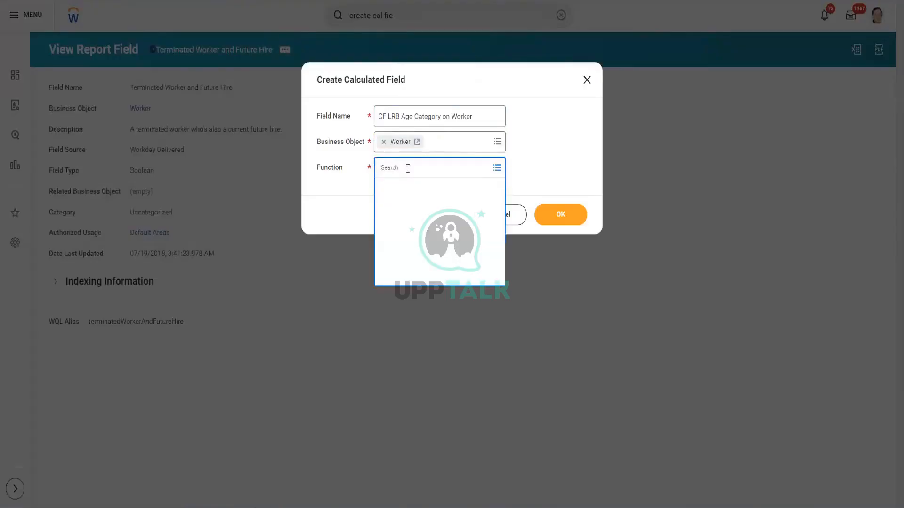
{"action": "type", "text": "look"}
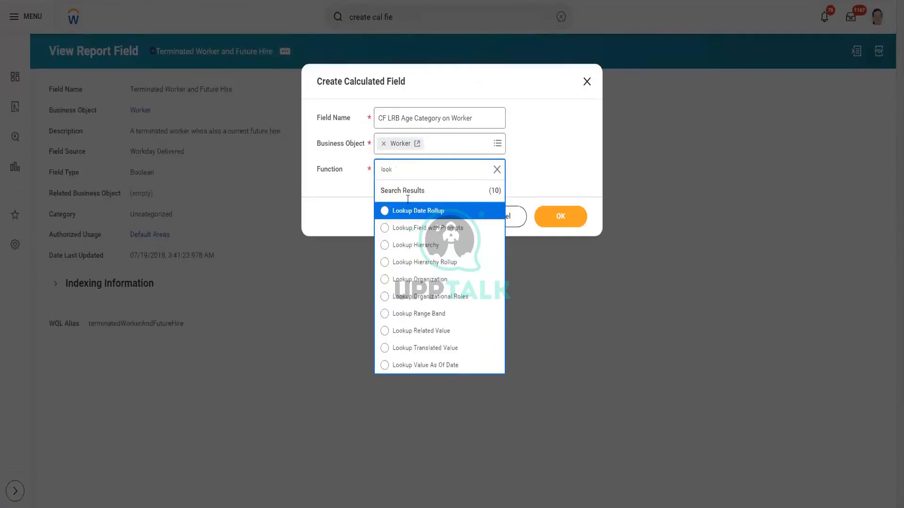
{"action": "left_click", "coordinate": [434, 315]}
{"action": "left_click", "coordinate": [567, 216]}
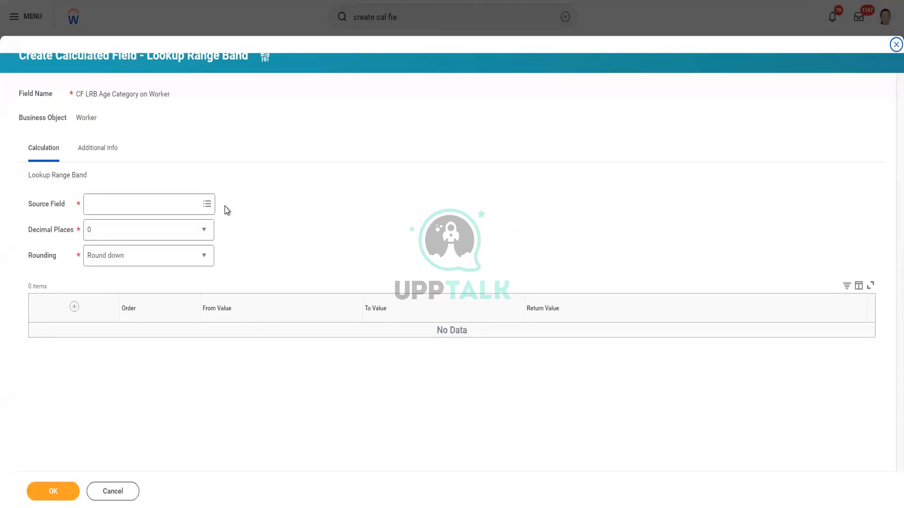
Set the Lookup Range Band's source field to Age.
{"action": "left_click", "coordinate": [172, 203]}
{"action": "type", "text": "A"}
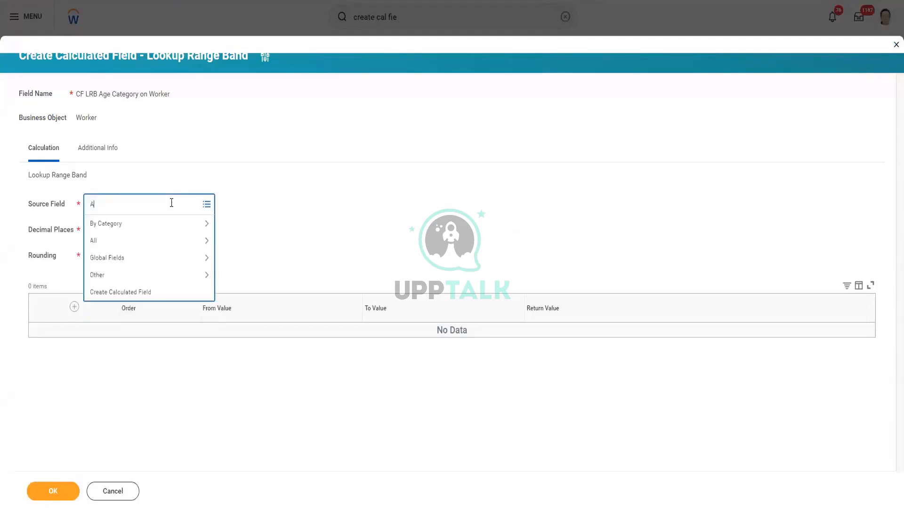
{"action": "type", "text": "ge"}
{"action": "key", "text": "Return"}
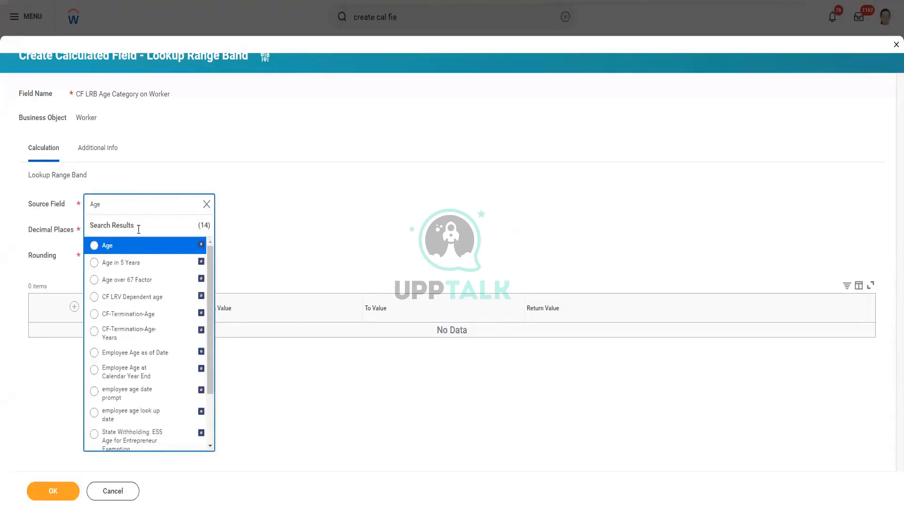
{"action": "left_click", "coordinate": [132, 246]}
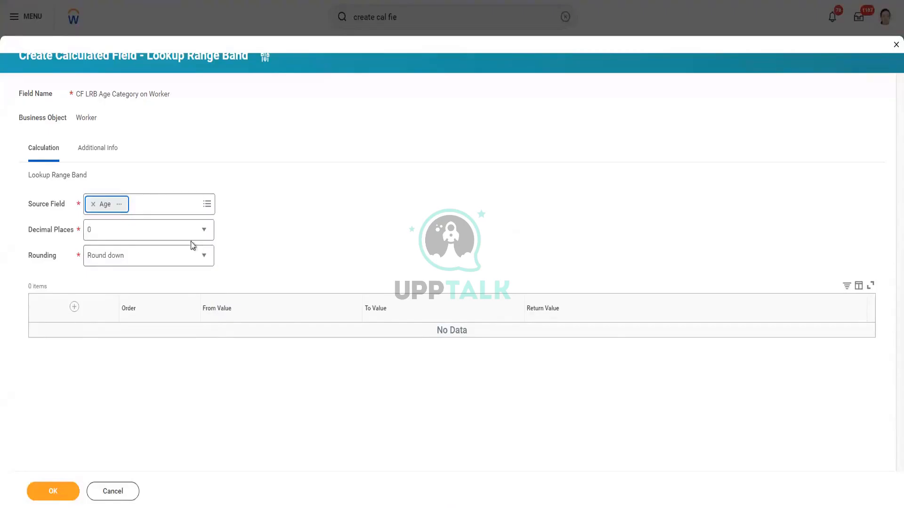
Examine the Decimal Places and Rounding options of the Lookup Range Band calculation without changing them.
{"action": "left_click", "coordinate": [120, 230]}
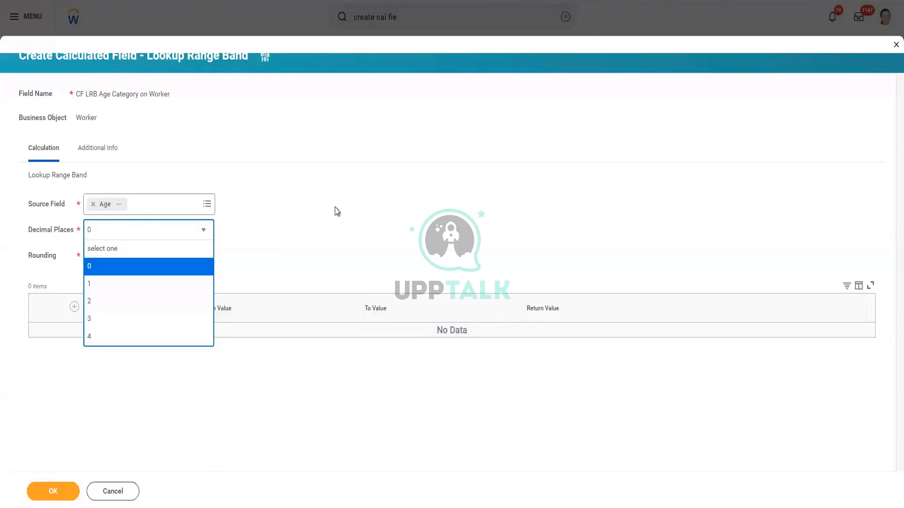
{"action": "left_click", "coordinate": [240, 211]}
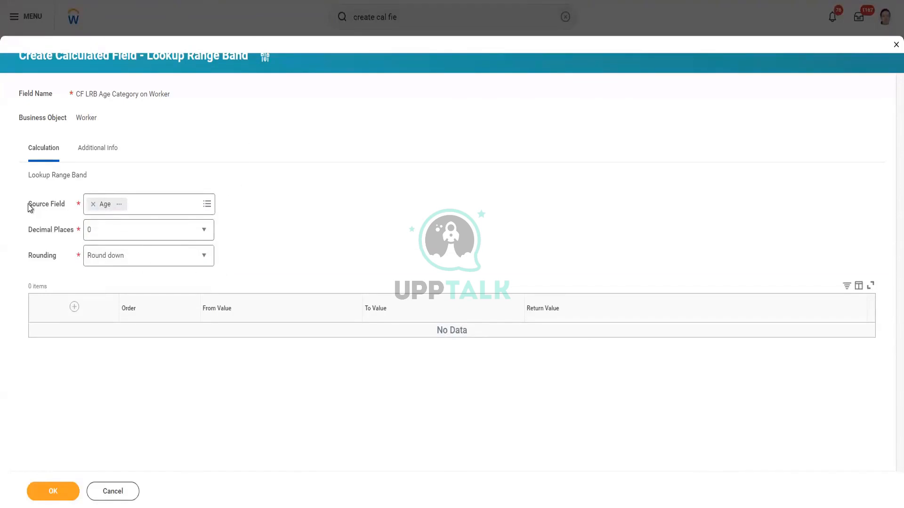
{"action": "left_click_drag", "start_coordinate": [28, 204], "coordinate": [69, 208]}
{"action": "left_click", "coordinate": [204, 260]}
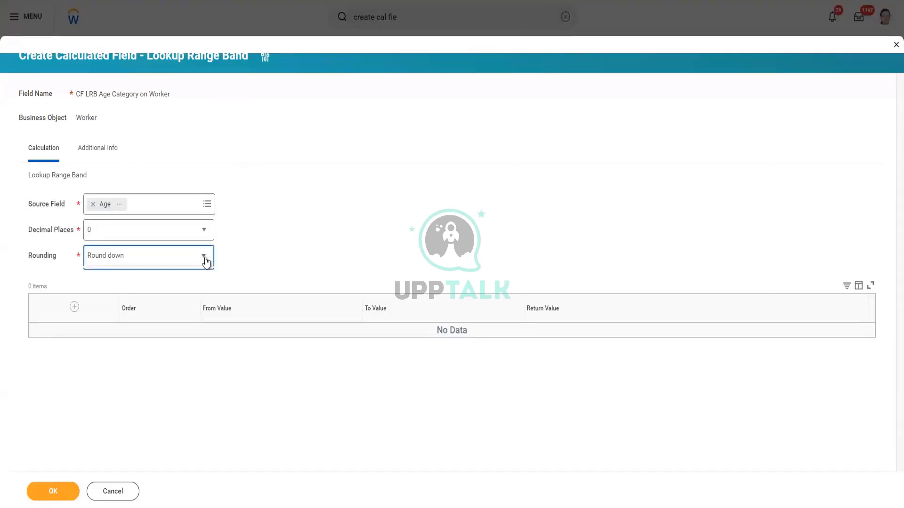
{"action": "left_click", "coordinate": [340, 239]}
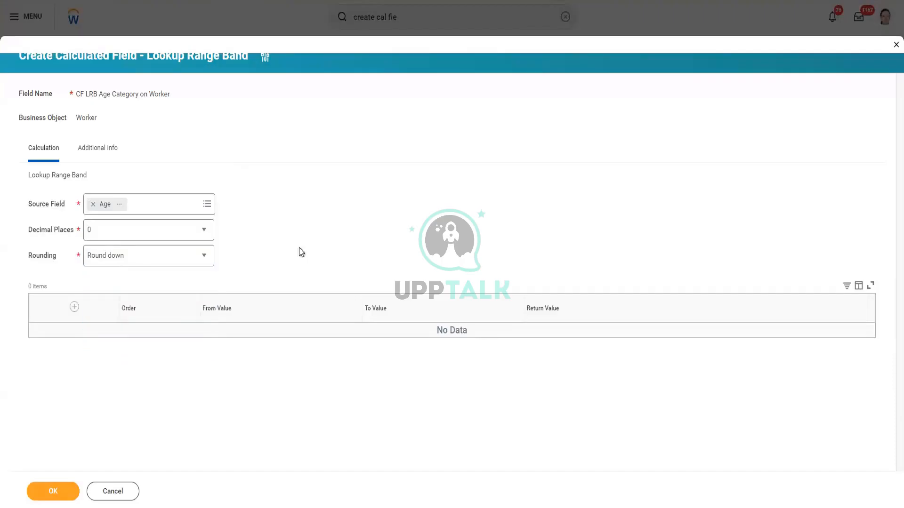
Add the first range band from 1 to 10 with the return value Child.
{"action": "left_click", "coordinate": [74, 308]}
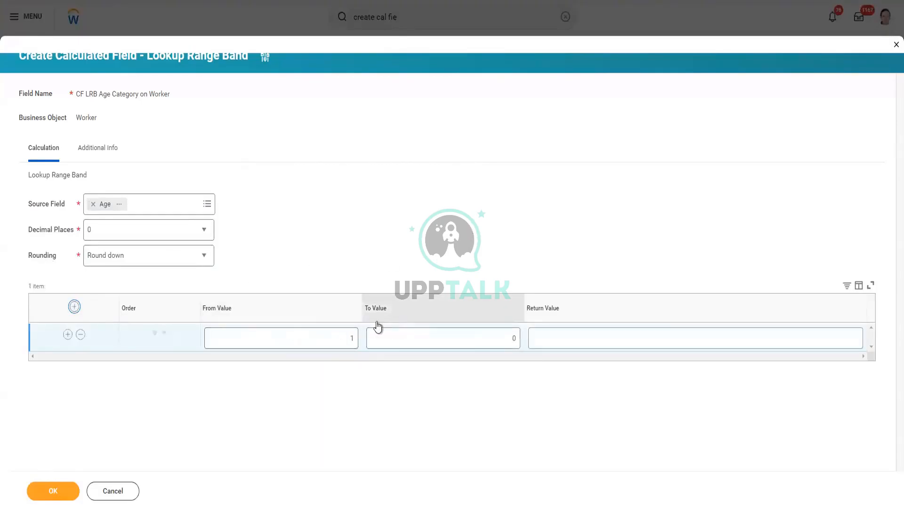
{"action": "left_click", "coordinate": [506, 341]}
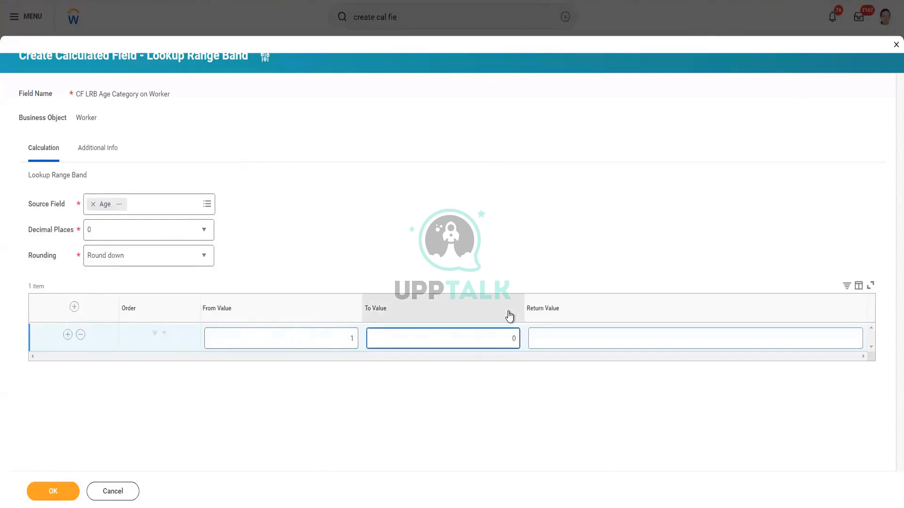
{"action": "type", "text": "1"}
{"action": "left_click", "coordinate": [548, 339]}
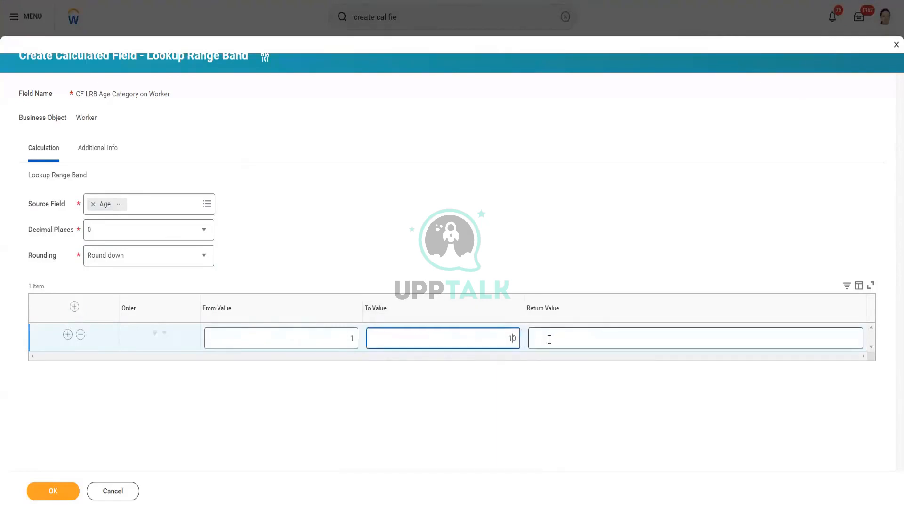
{"action": "type", "text": "Child"}
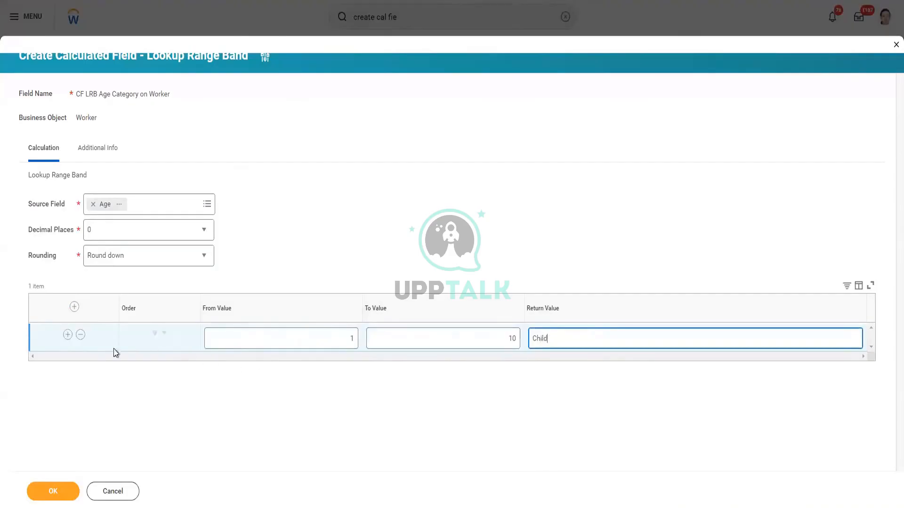
Add a second range band from 11 to 20 with the return value Teenager.
{"action": "left_click", "coordinate": [67, 334]}
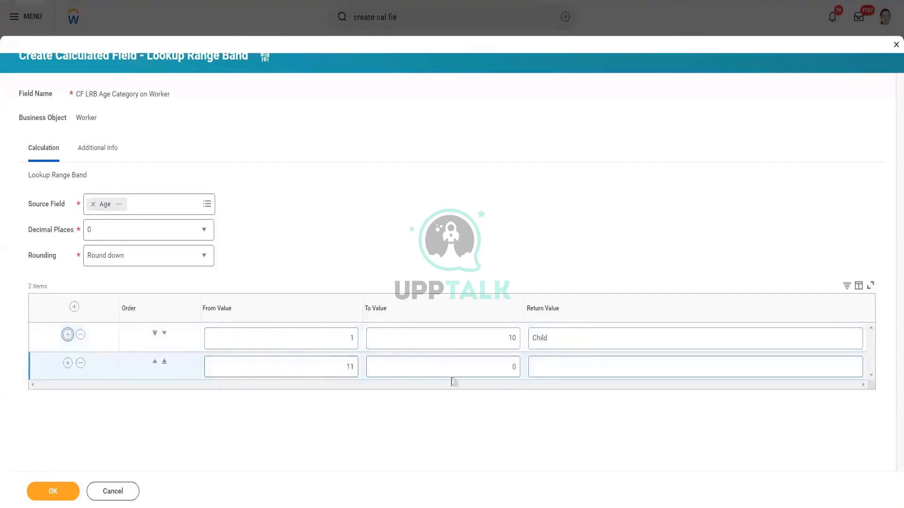
{"action": "left_click", "coordinate": [447, 369]}
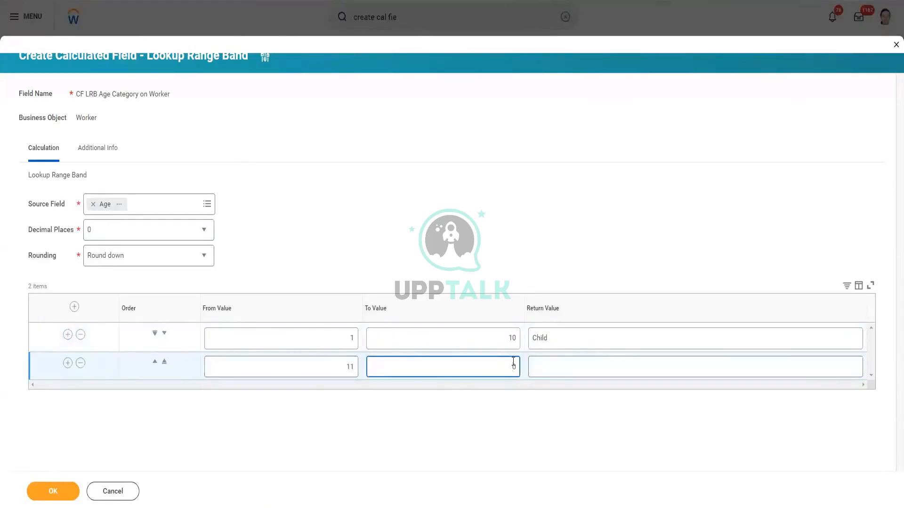
{"action": "left_click", "coordinate": [603, 362]}
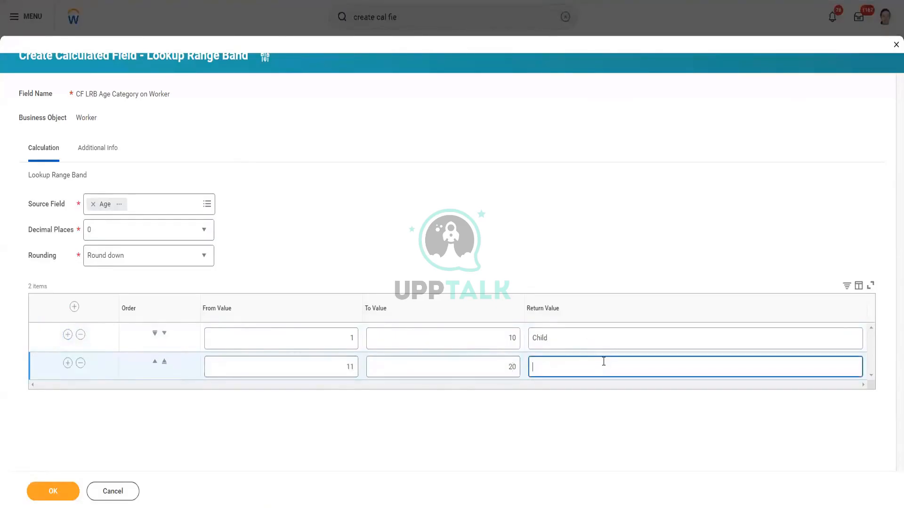
{"action": "type", "text": "Teea"}
{"action": "type", "text": "nager"}
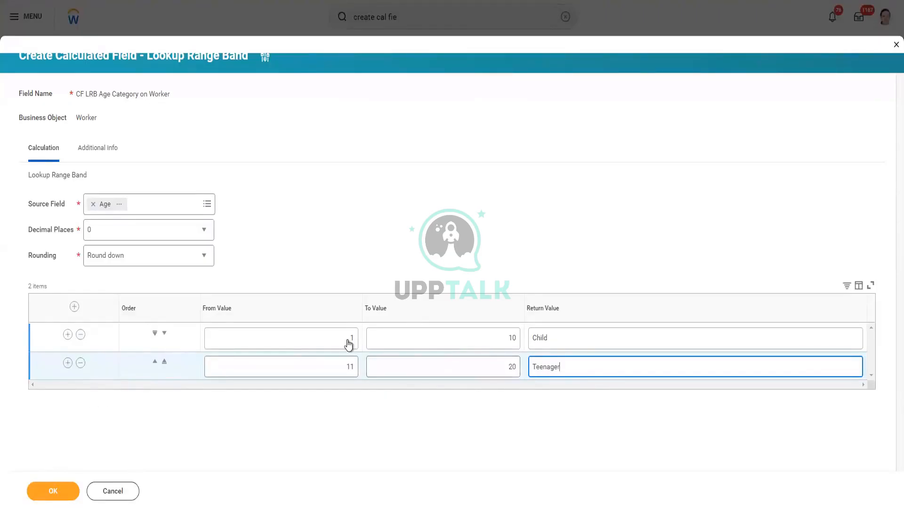
Add a third range band from 21 to 45 with the return value Adult.
{"action": "left_click", "coordinate": [67, 363]}
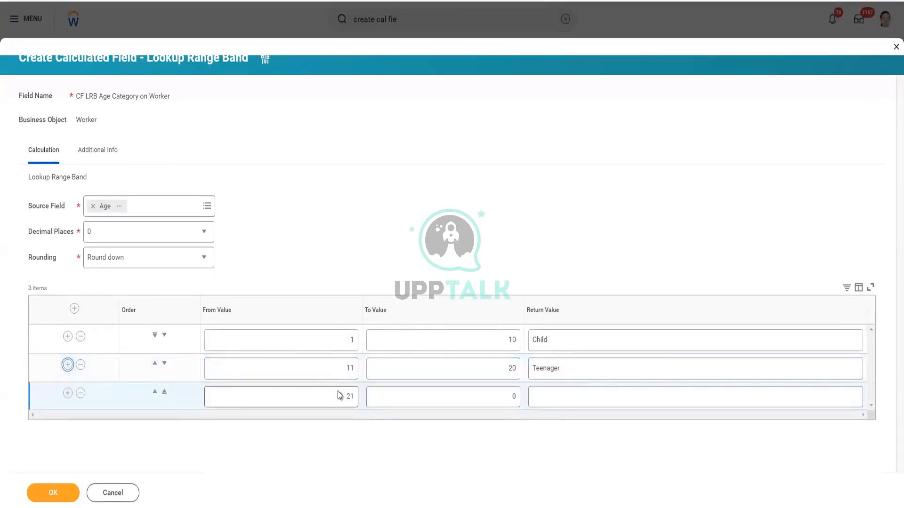
{"action": "left_click", "coordinate": [507, 396]}
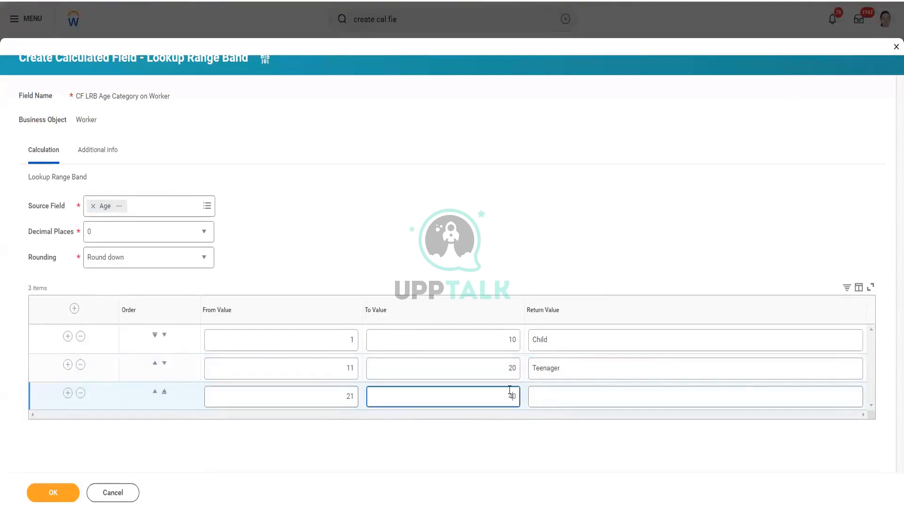
{"action": "left_click", "coordinate": [691, 388]}
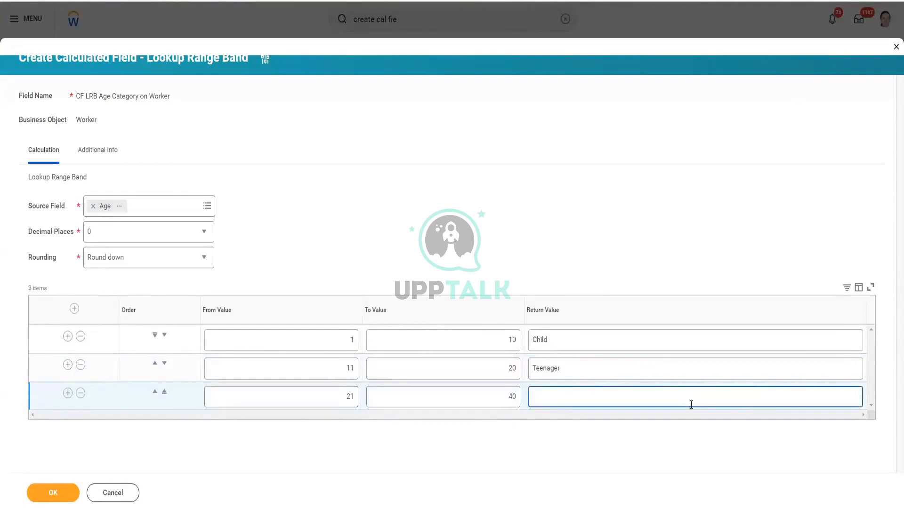
{"action": "type", "text": "Aduly"}
{"action": "left_click", "coordinate": [511, 396]}
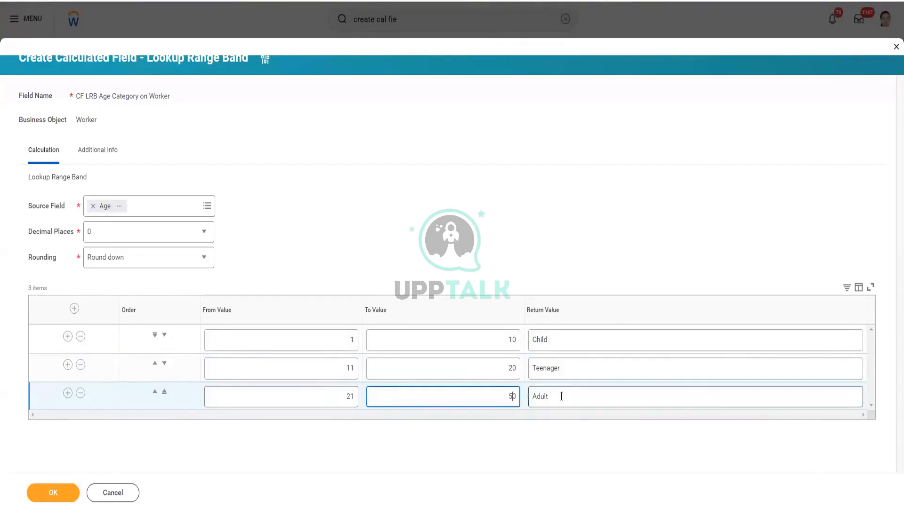
{"action": "left_click_drag", "start_coordinate": [495, 395], "coordinate": [541, 392]}
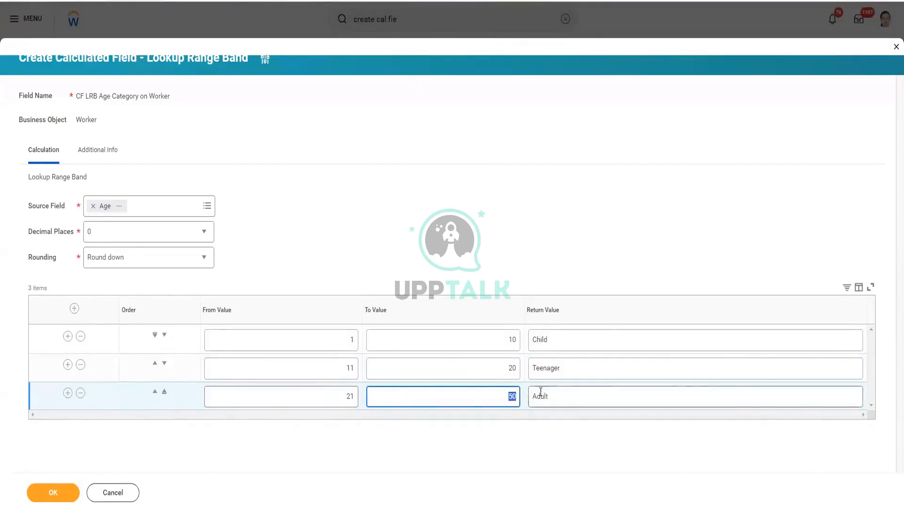
{"action": "type", "text": "4"}
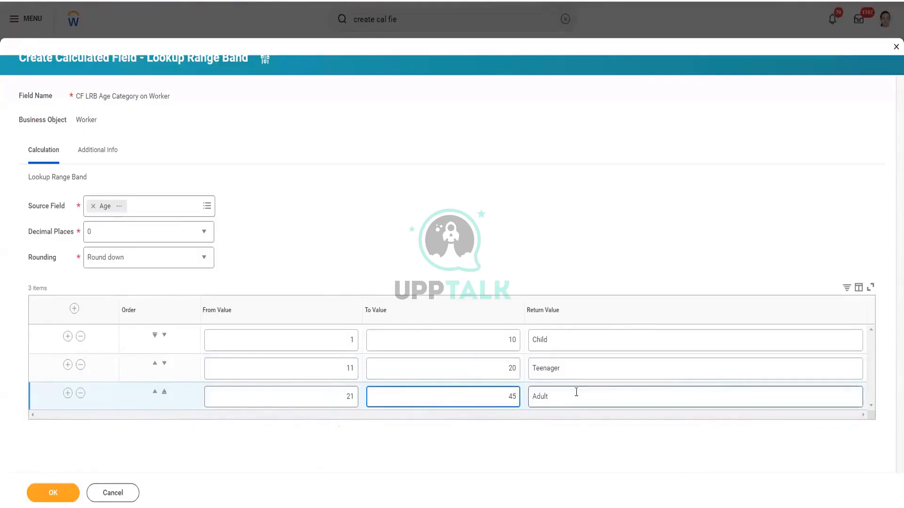
Add a fourth range band from 46 to 120 with the return value Senior Citizen and submit the calculated field.
{"action": "left_click", "coordinate": [68, 393]}
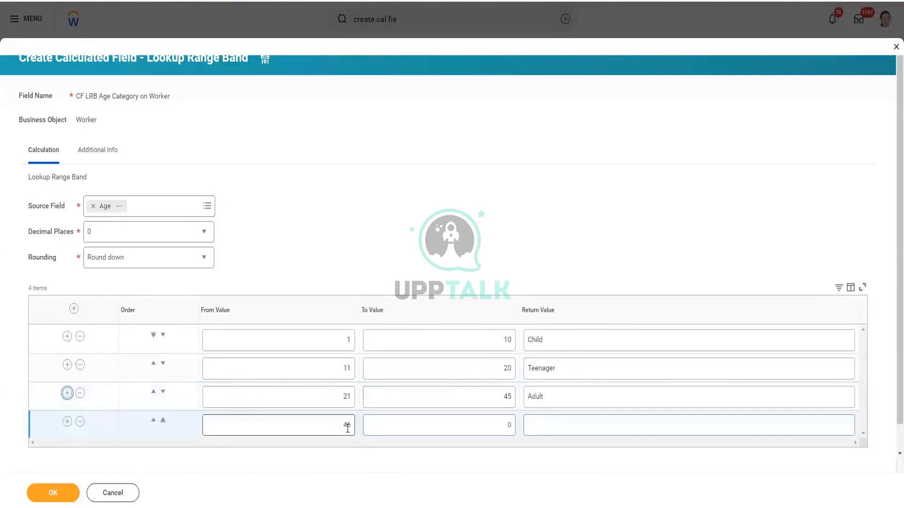
{"action": "left_click", "coordinate": [481, 430]}
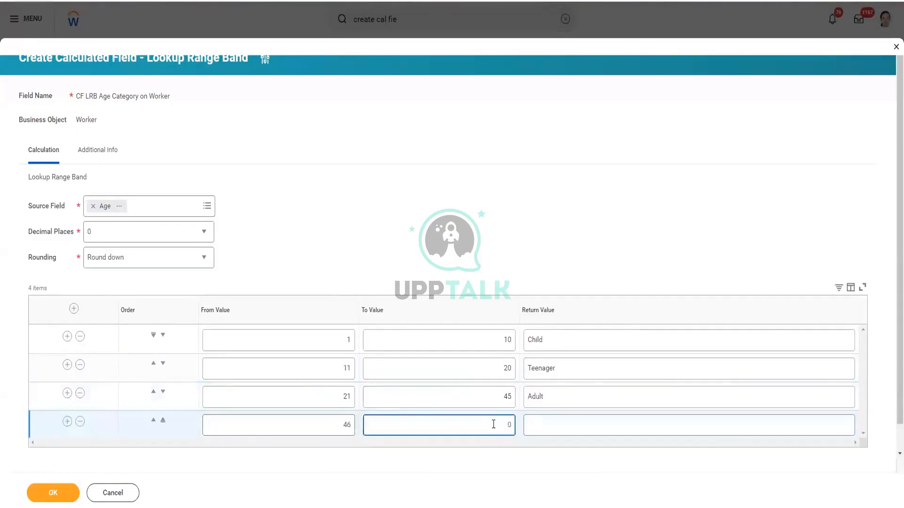
{"action": "type", "text": "12"}
{"action": "left_click", "coordinate": [549, 420]}
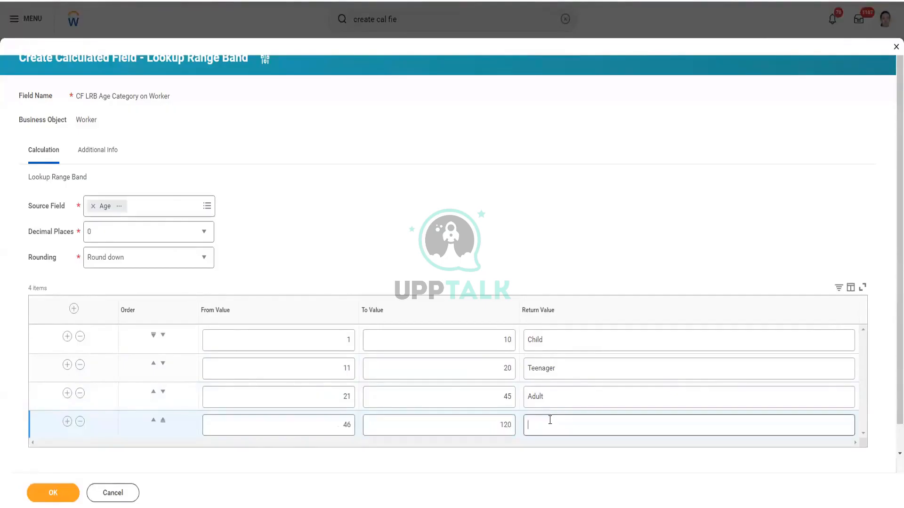
{"action": "type", "text": "Senio"}
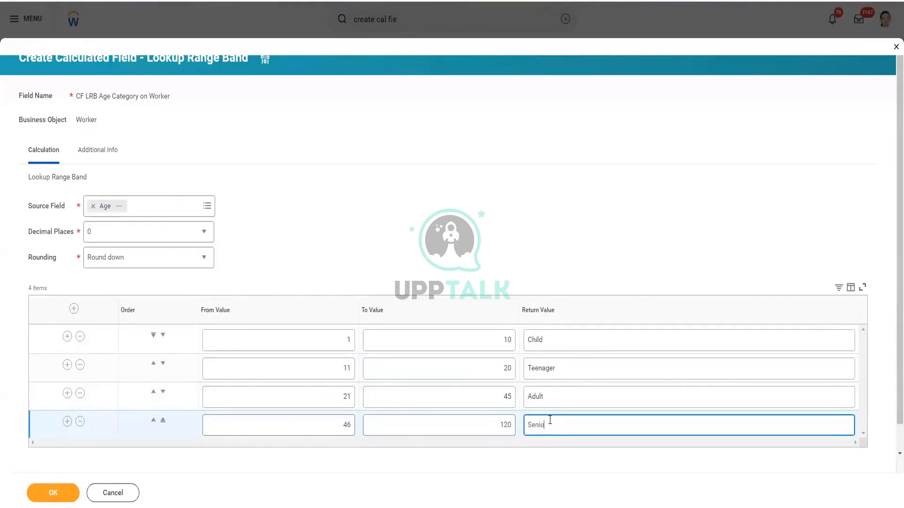
{"action": "type", "text": "r Citizen"}
{"action": "left_click", "coordinate": [58, 493]}
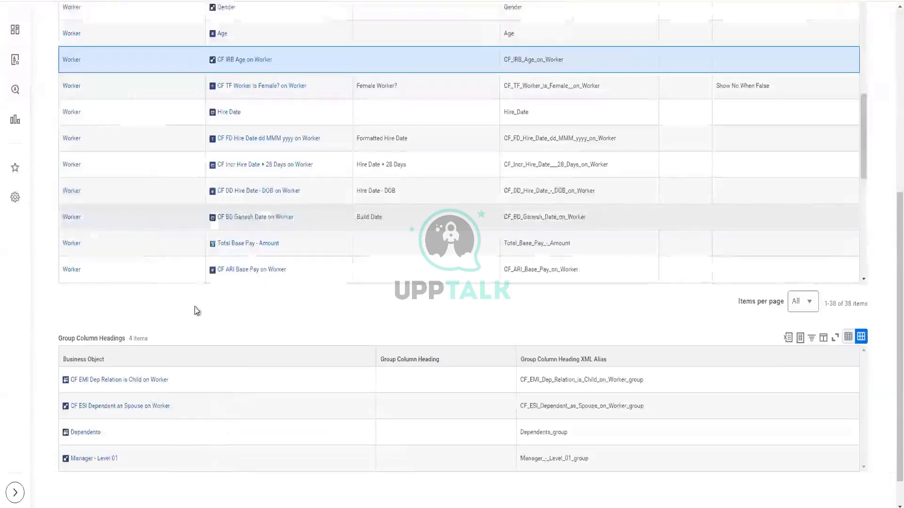
Run the viewed custom report with its saved filter for Female and Male genders and the Employee worker type.
{"action": "scroll", "coordinate": [196, 311], "scroll_direction": "up", "scroll_amount": 2}
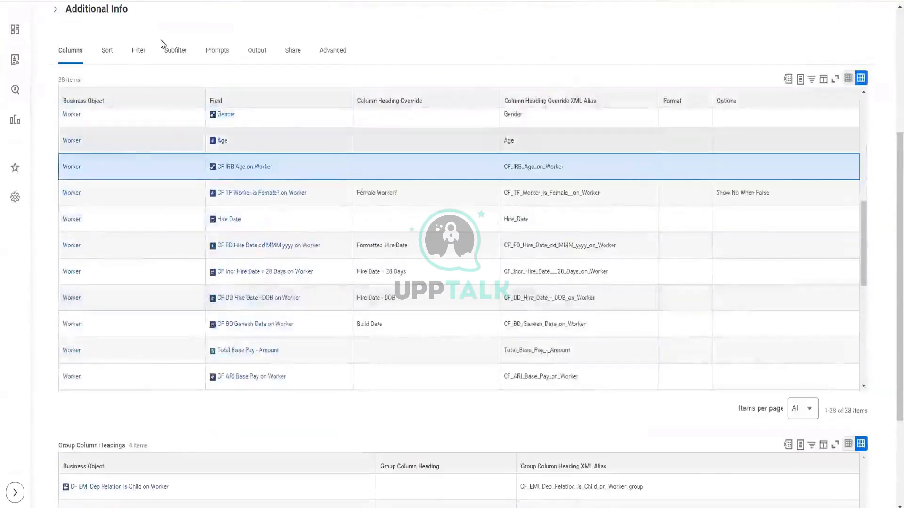
{"action": "scroll", "coordinate": [163, 41], "scroll_direction": "up", "scroll_amount": 5}
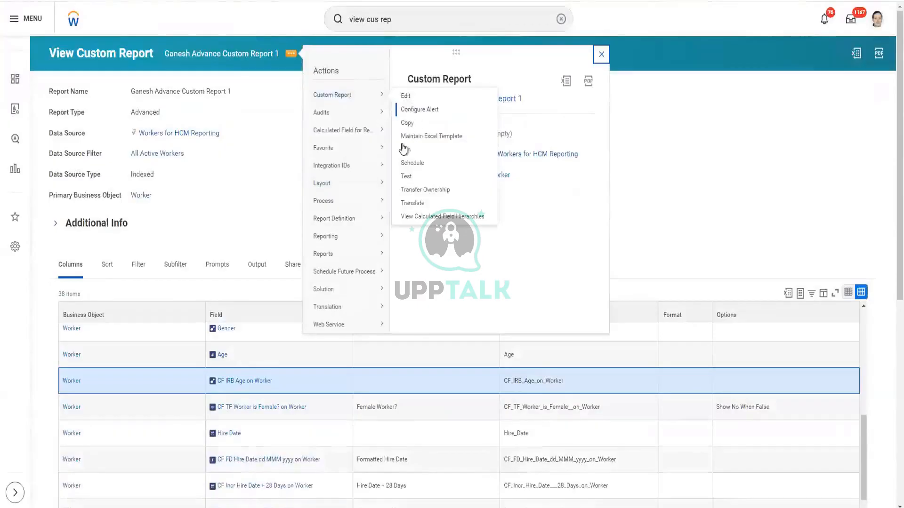
{"action": "left_click", "coordinate": [404, 150]}
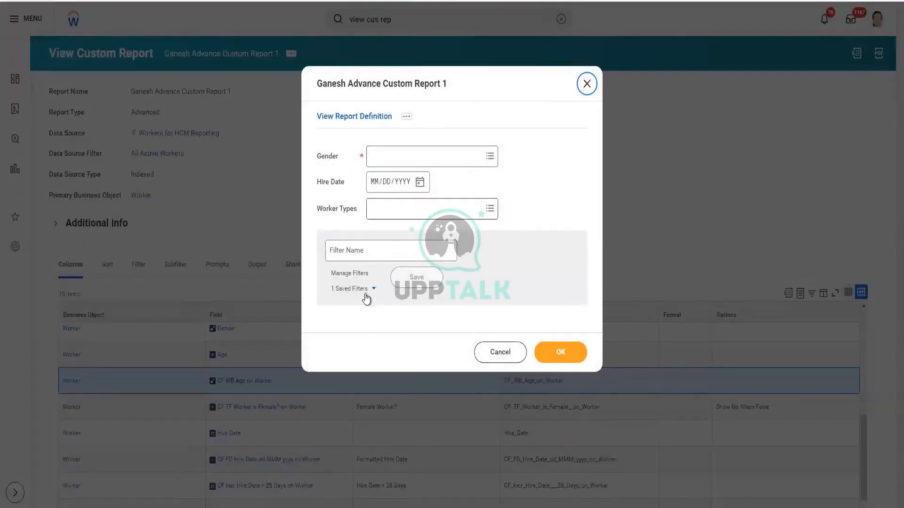
{"action": "left_click", "coordinate": [367, 289]}
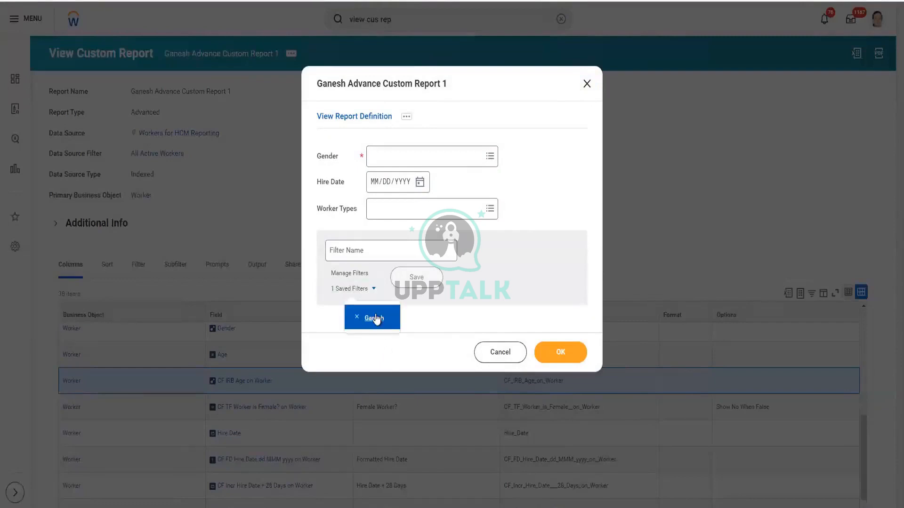
{"action": "left_click", "coordinate": [375, 319]}
{"action": "left_click", "coordinate": [377, 317]}
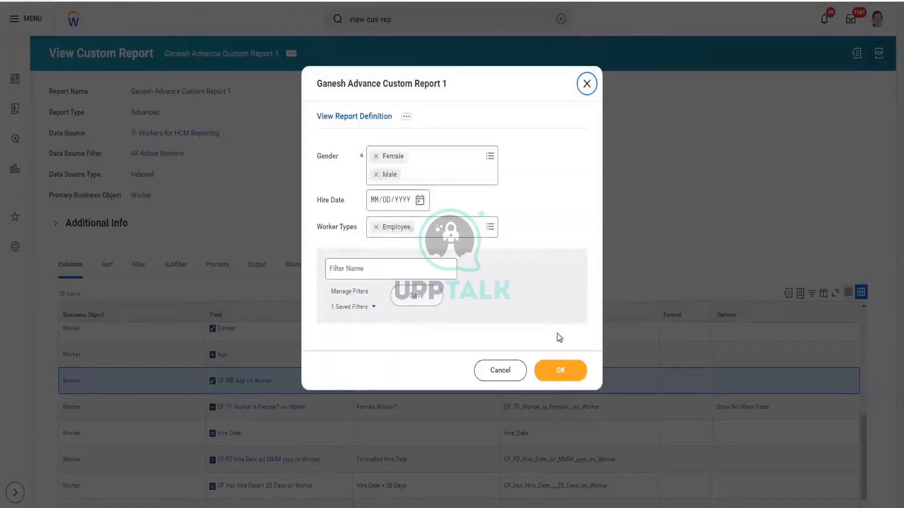
{"action": "left_click", "coordinate": [561, 370]}
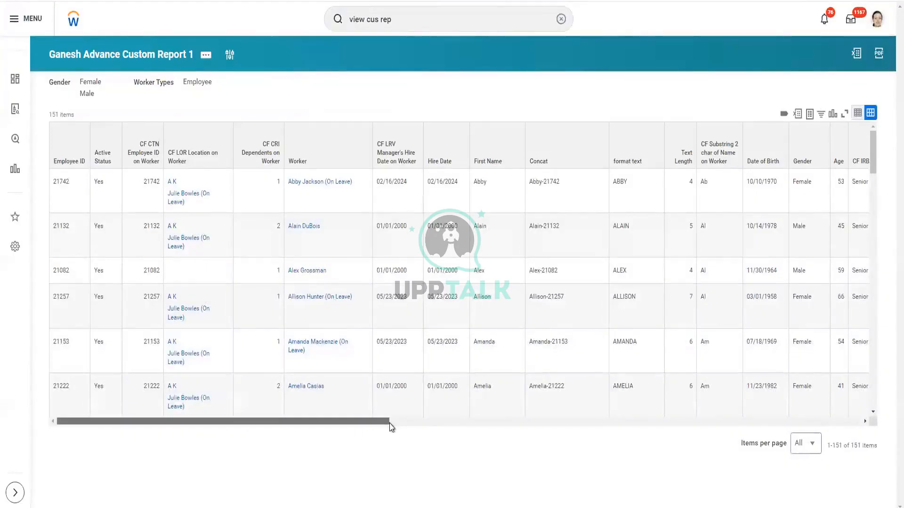
Examine the CF IRB Age on Worker column against the Age column throughout the report's rows.
{"action": "scroll", "coordinate": [388, 422], "scroll_direction": "right", "scroll_amount": 1}
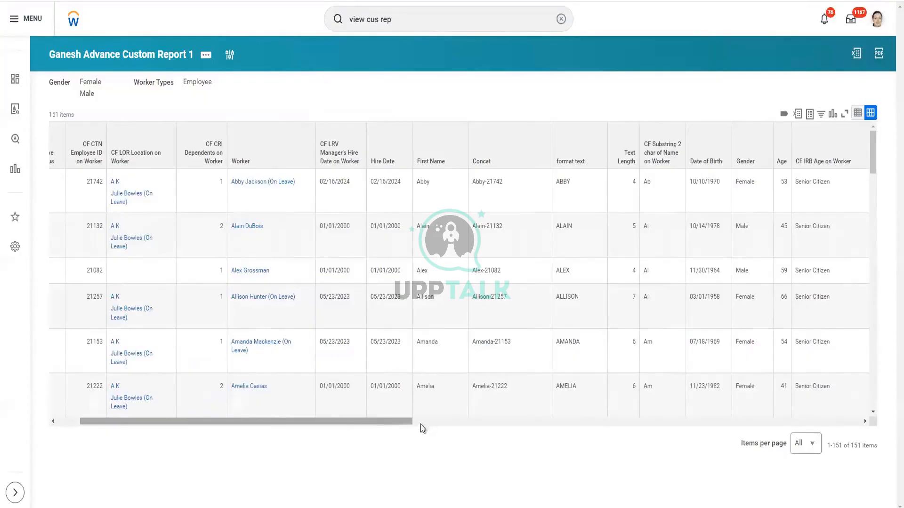
{"action": "scroll", "coordinate": [411, 431], "scroll_direction": "left", "scroll_amount": 1}
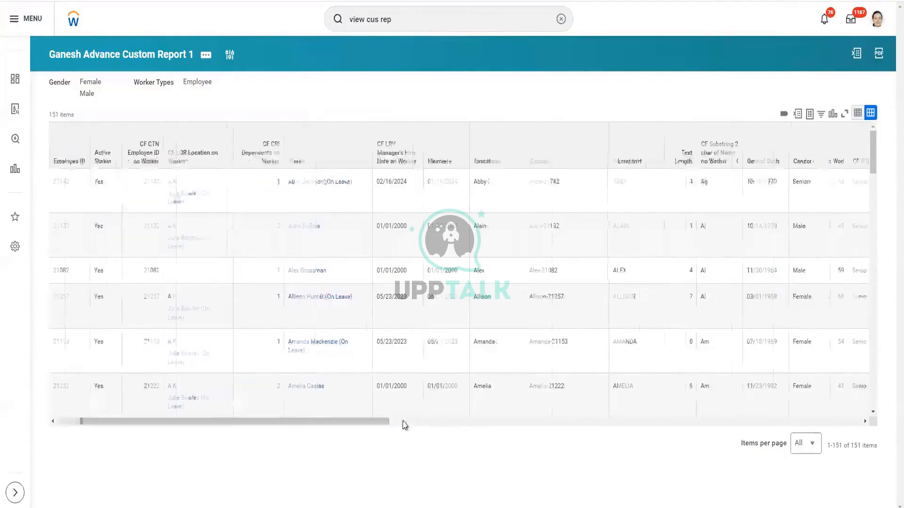
{"action": "left_click", "coordinate": [407, 421]}
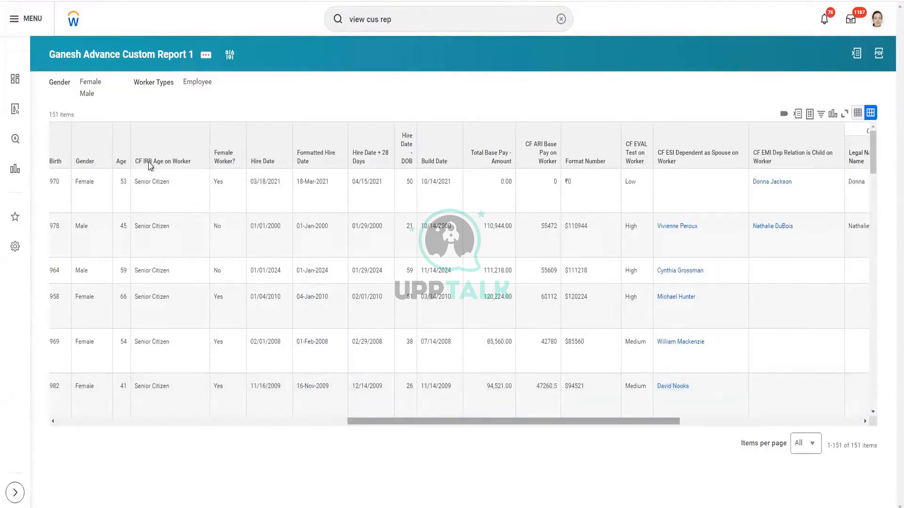
{"action": "left_click_drag", "start_coordinate": [144, 161], "coordinate": [153, 160]}
{"action": "left_click", "coordinate": [170, 165]}
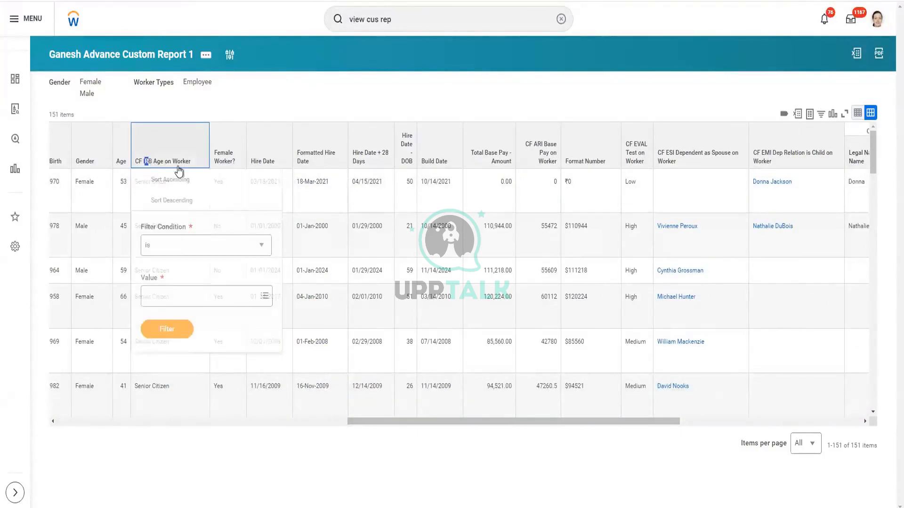
{"action": "left_click", "coordinate": [170, 160]}
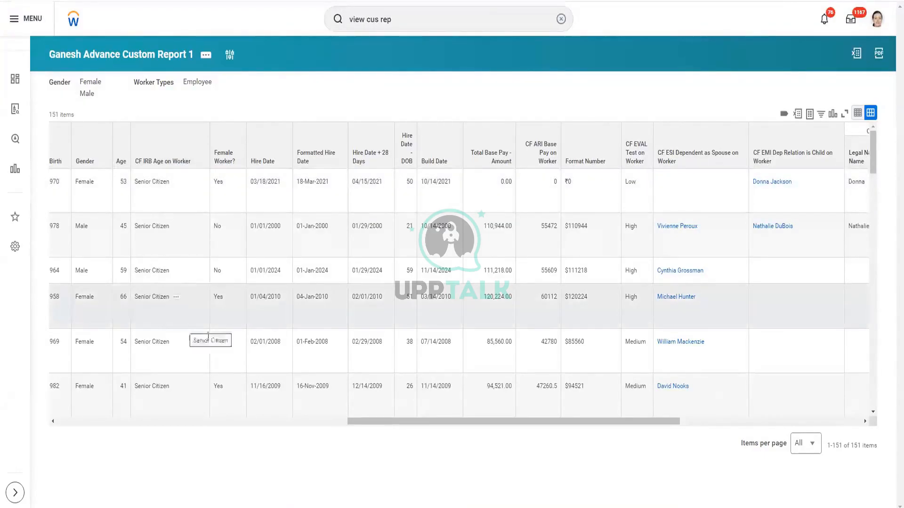
{"action": "scroll", "coordinate": [208, 335], "scroll_direction": "down", "scroll_amount": 10}
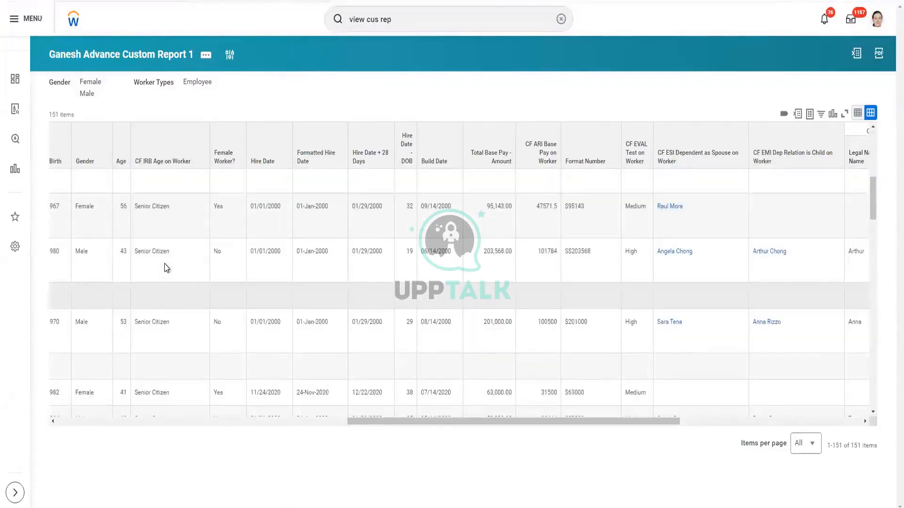
{"action": "scroll", "coordinate": [149, 287], "scroll_direction": "down", "scroll_amount": 5}
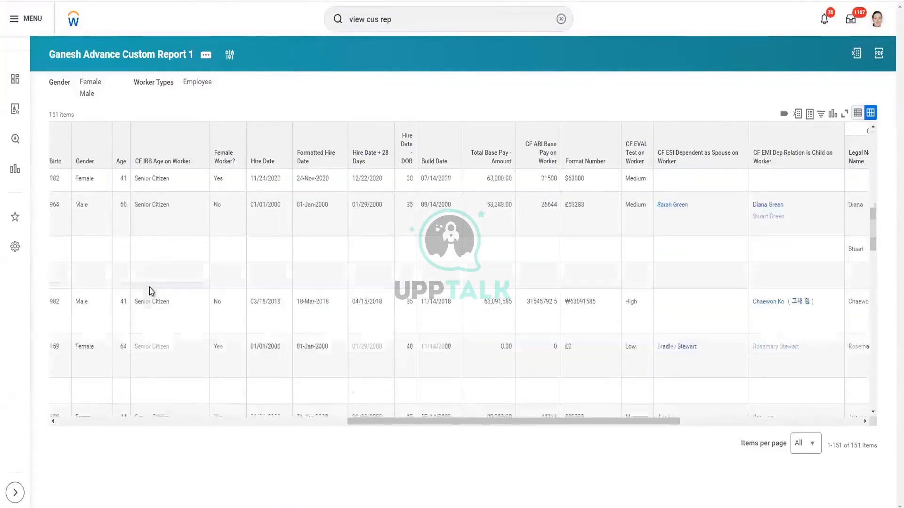
{"action": "scroll", "coordinate": [149, 287], "scroll_direction": "down", "scroll_amount": 5}
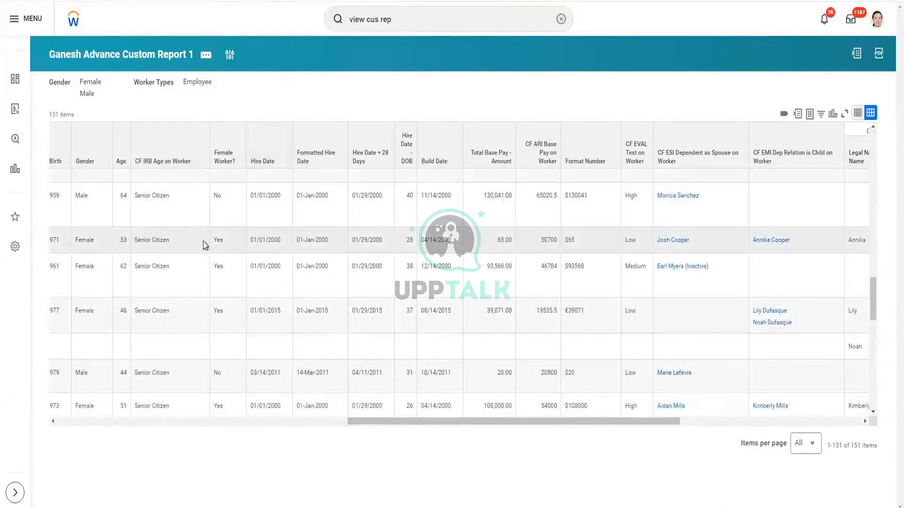
{"action": "scroll", "coordinate": [205, 275], "scroll_direction": "down", "scroll_amount": 5}
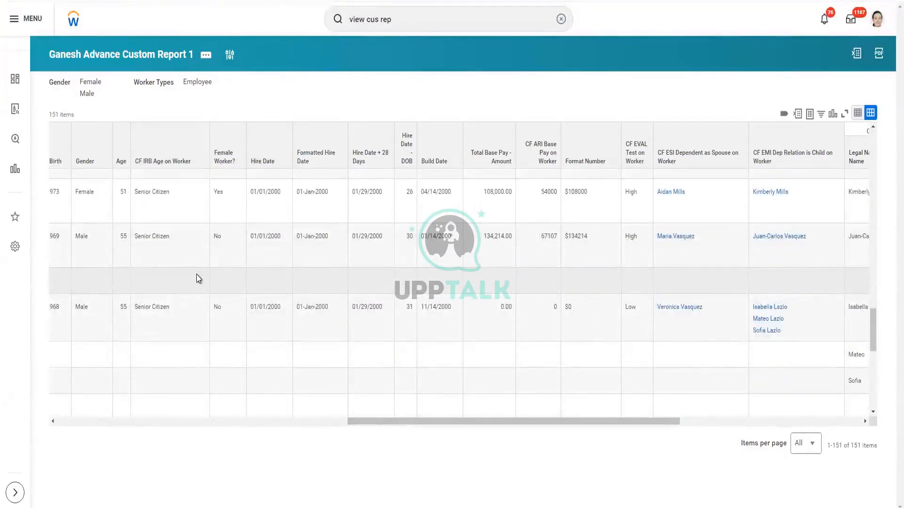
{"action": "scroll", "coordinate": [191, 282], "scroll_direction": "down", "scroll_amount": 3}
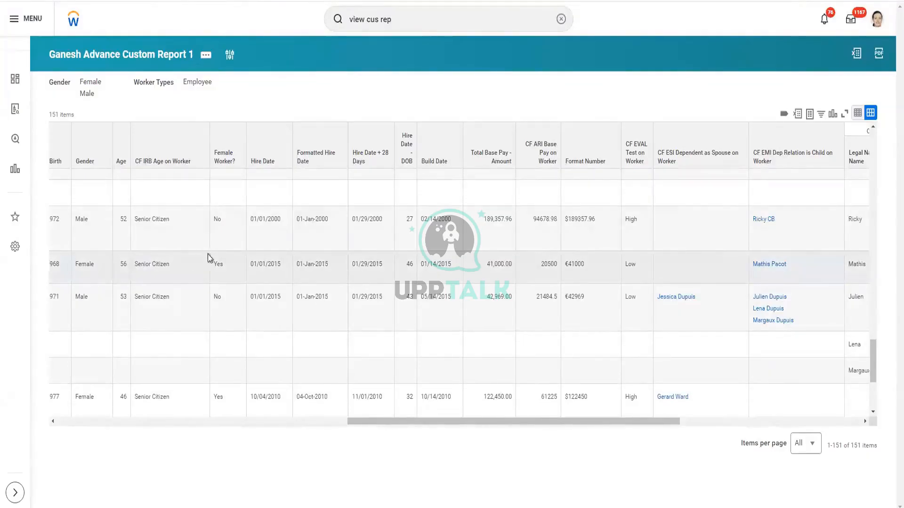
Recheck the CF IRB Age on Worker values against Age in the preceding rows of the report.
{"action": "scroll", "coordinate": [209, 258], "scroll_direction": "up", "scroll_amount": 3}
{"action": "scroll", "coordinate": [210, 267], "scroll_direction": "up", "scroll_amount": 2}
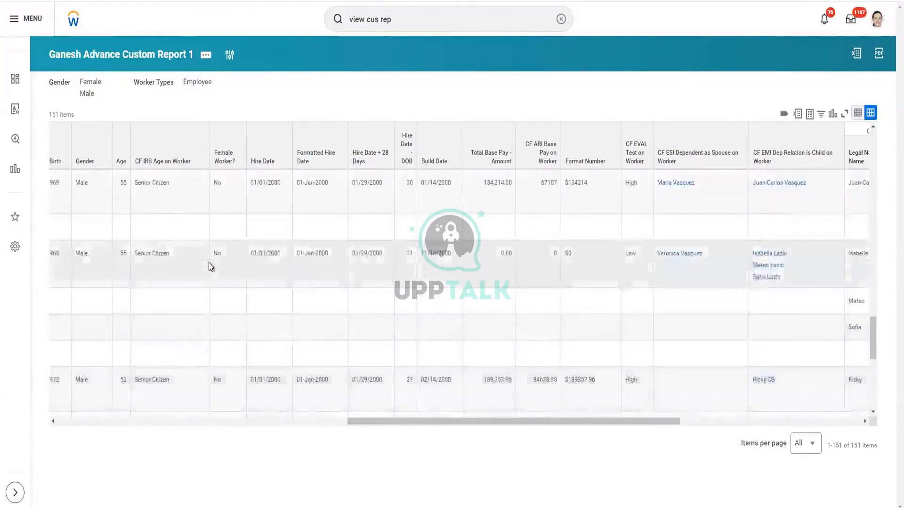
{"action": "scroll", "coordinate": [210, 267], "scroll_direction": "up", "scroll_amount": 2}
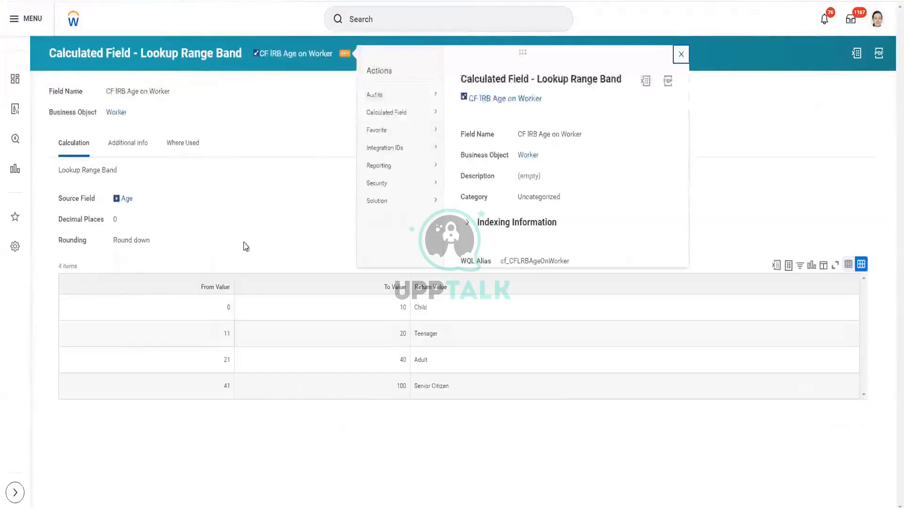
View the related calculated field actions available for CF IRB Age on Worker.
{"action": "left_click", "coordinate": [245, 246]}
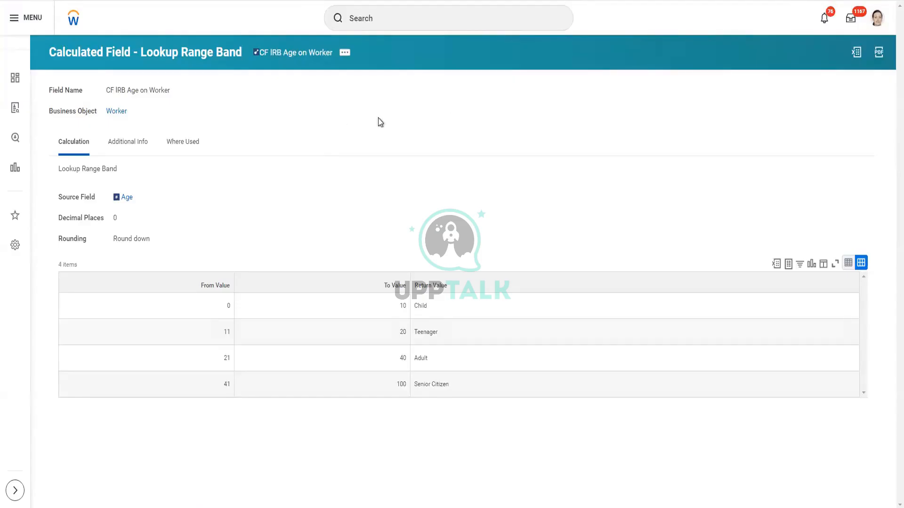
{"action": "left_click", "coordinate": [345, 52]}
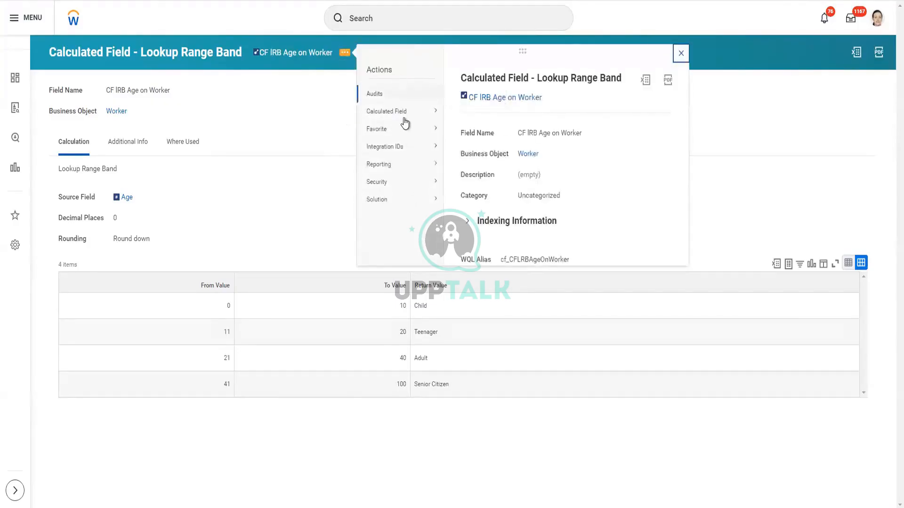
{"action": "mouse_move", "coordinate": [403, 117]}
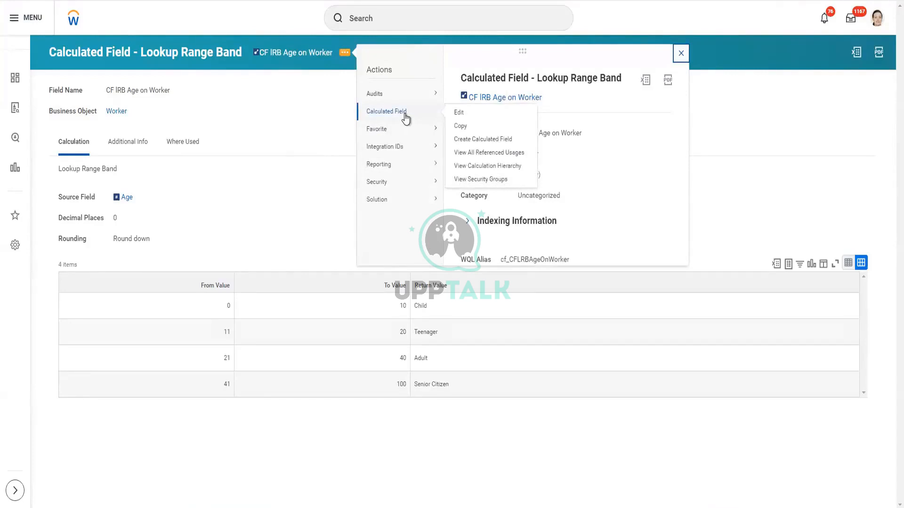
{"action": "mouse_move", "coordinate": [403, 92]}
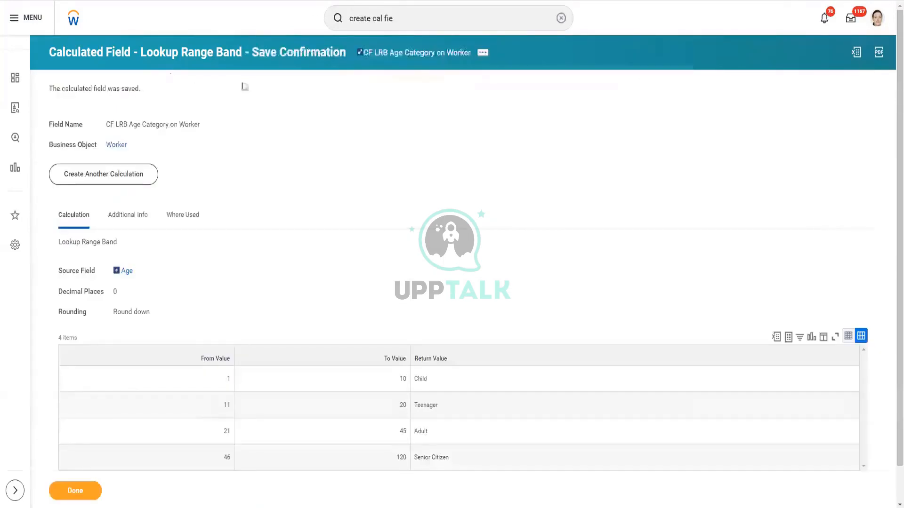
Edit CF LRB Age Category on Worker and try replacing its source field with CF CTN Employee ID on Worker.
{"action": "left_click", "coordinate": [482, 53]}
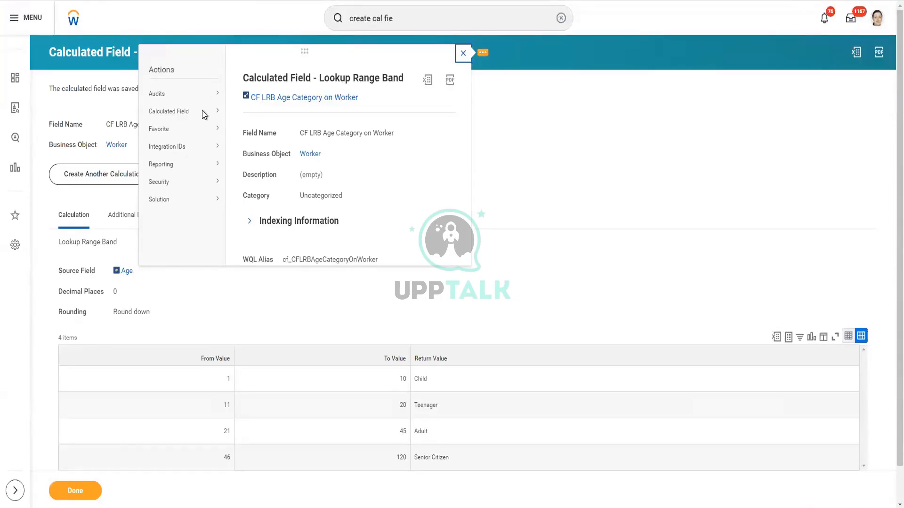
{"action": "key", "text": "Escape"}
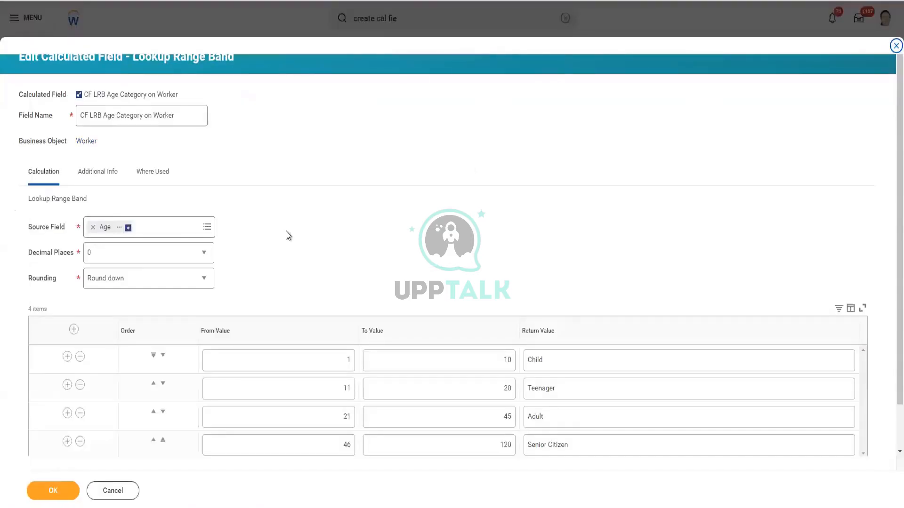
{"action": "left_click", "coordinate": [93, 228]}
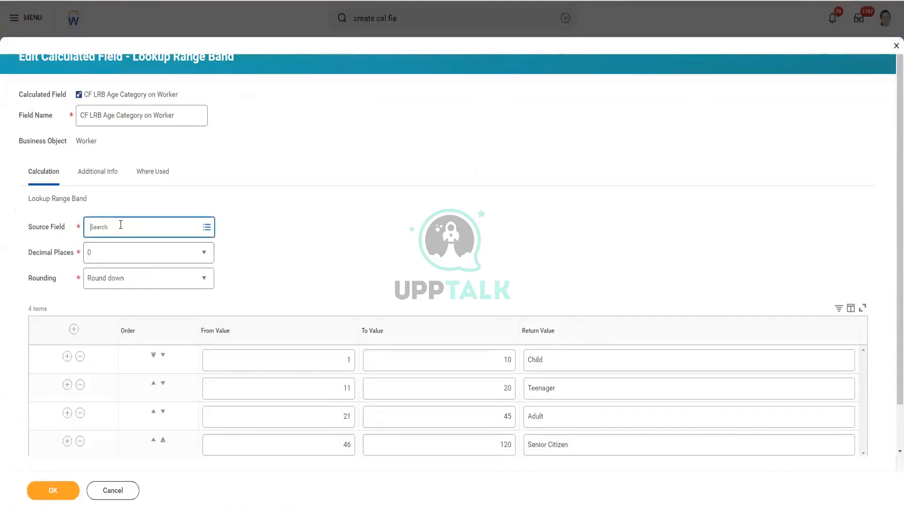
{"action": "left_click", "coordinate": [120, 225]}
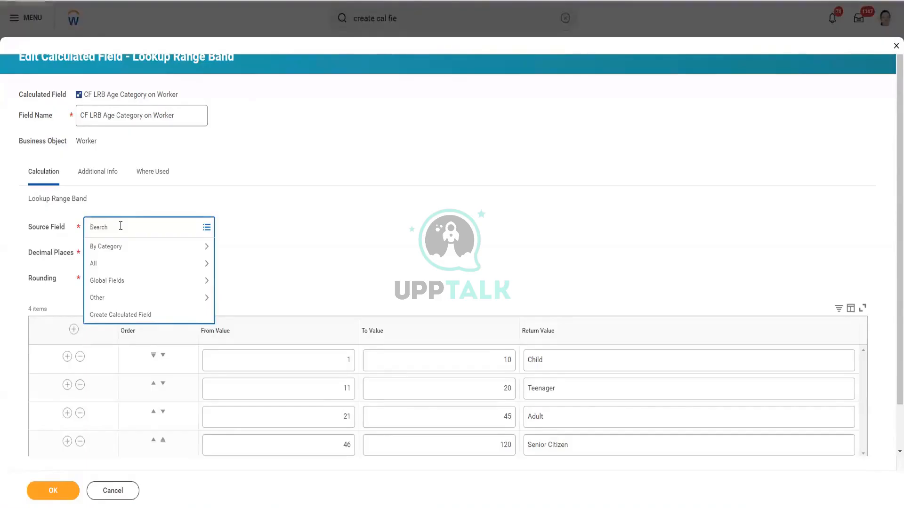
{"action": "type", "text": "employ"}
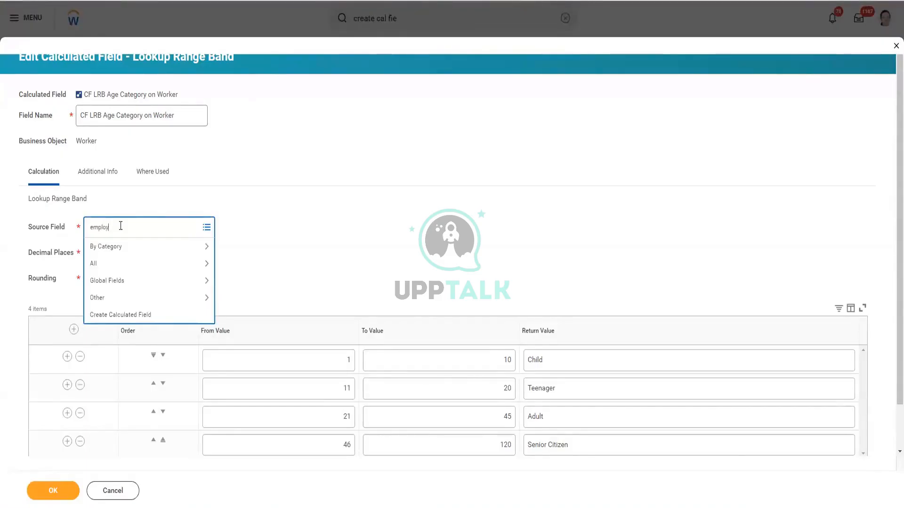
{"action": "type", "text": "ee id"}
{"action": "key", "text": "Return"}
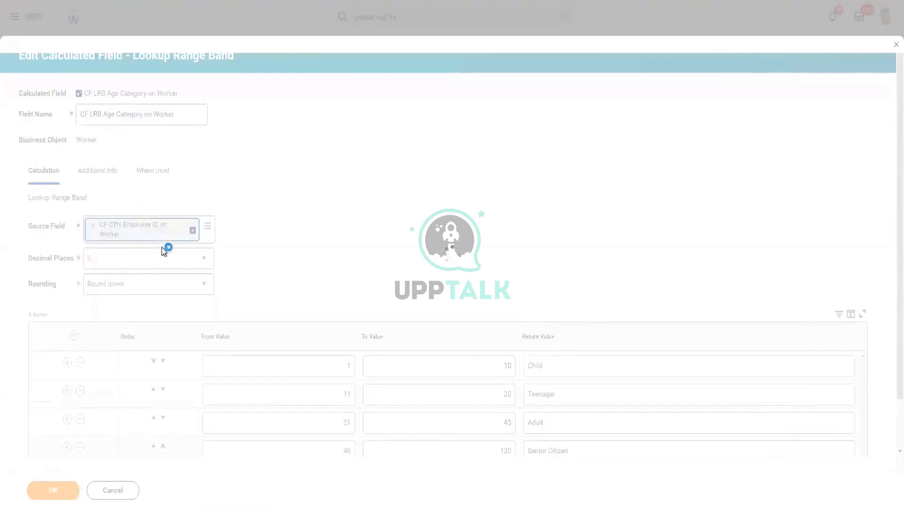
Remove the replacement source field and discard the edits to CF LRB Age Category on Worker, cancelling the new calculated field form.
{"action": "left_click", "coordinate": [93, 231]}
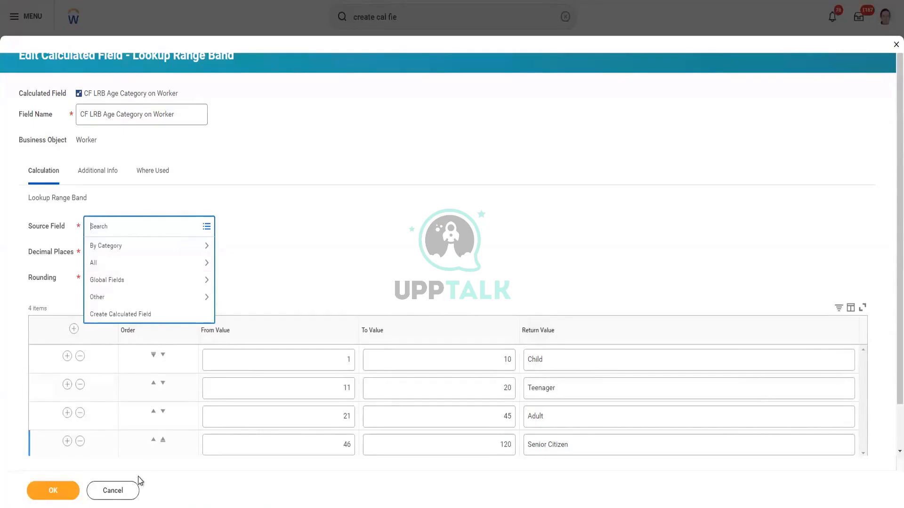
{"action": "left_click", "coordinate": [112, 490]}
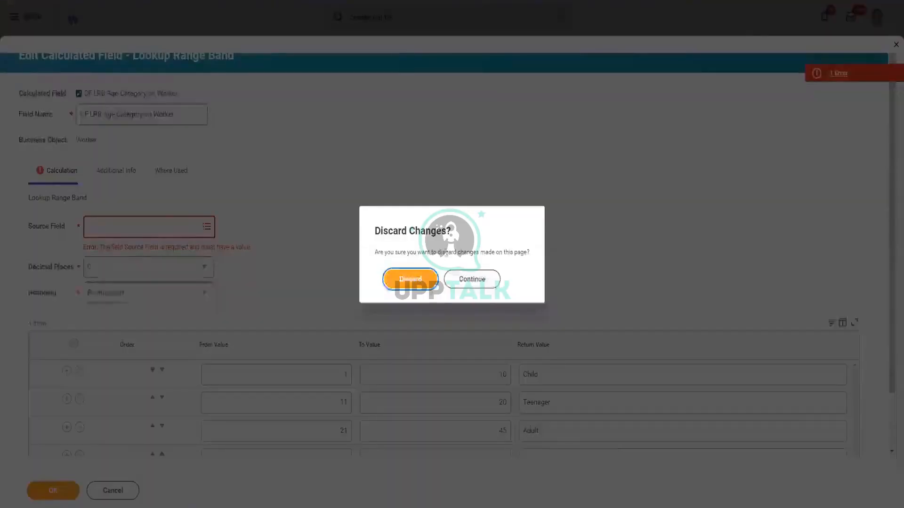
{"action": "left_click", "coordinate": [410, 279]}
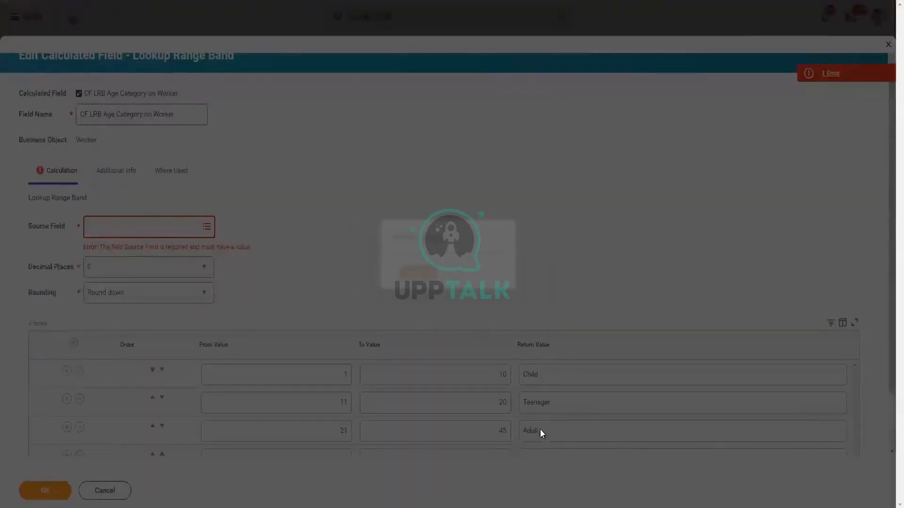
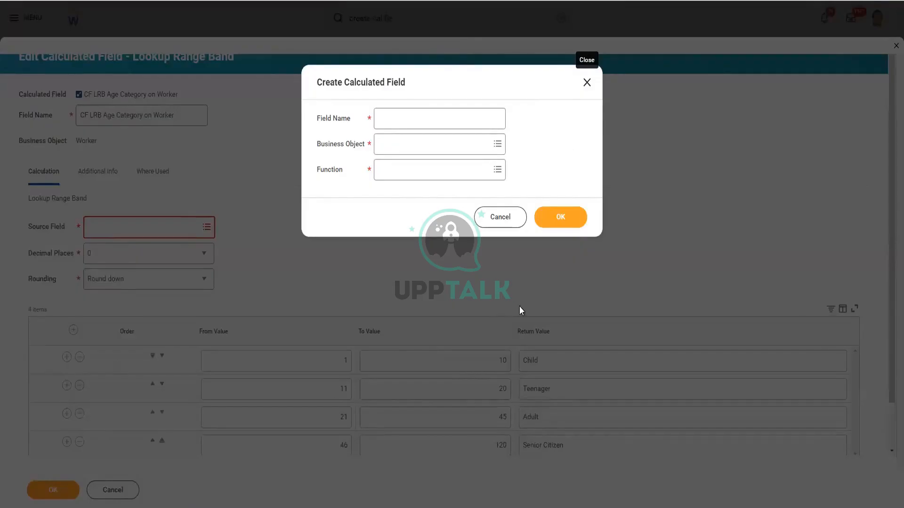
{"action": "left_click", "coordinate": [500, 217]}
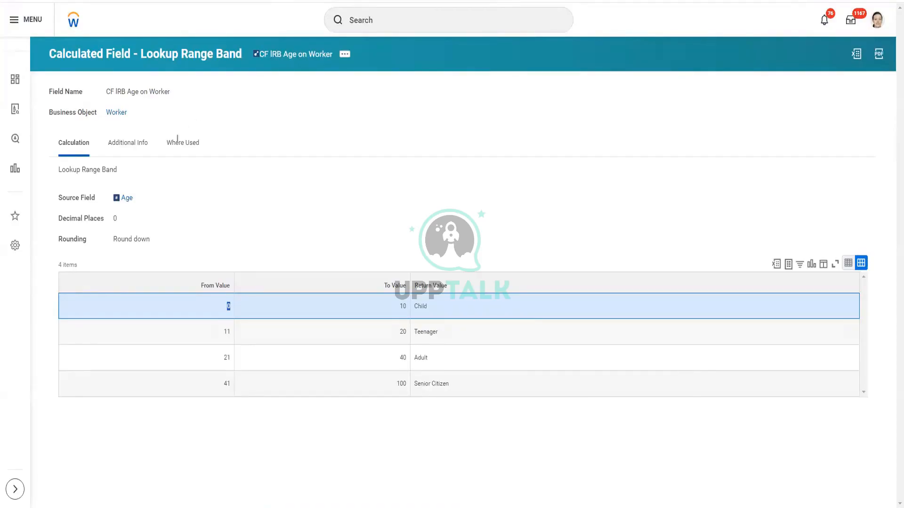
Switch to Training Notes.txt and add list entries for Count Related Instances and Sum Related Instances below LookUp Range Band.
{"action": "key", "text": "alt+Tab"}
{"action": "left_click", "coordinate": [176, 178]}
{"action": "key", "text": "Return"}
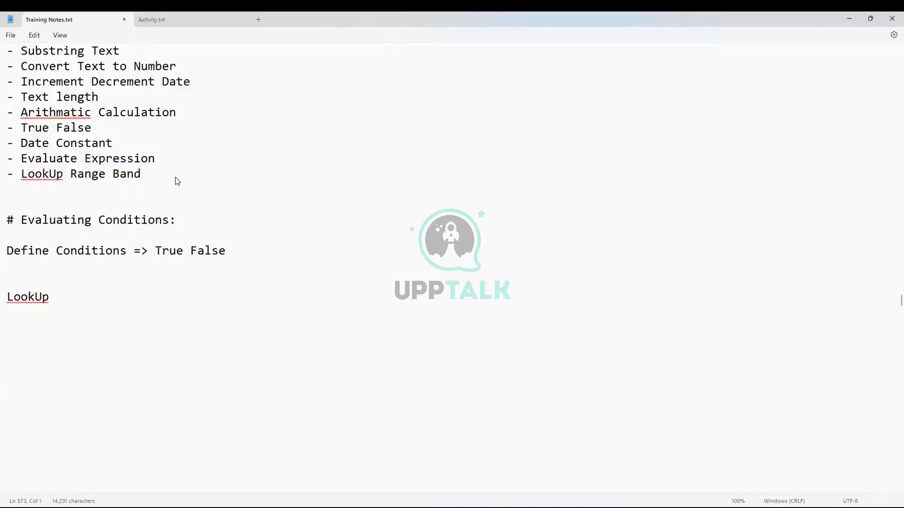
{"action": "type", "text": "- Count Related Instance"}
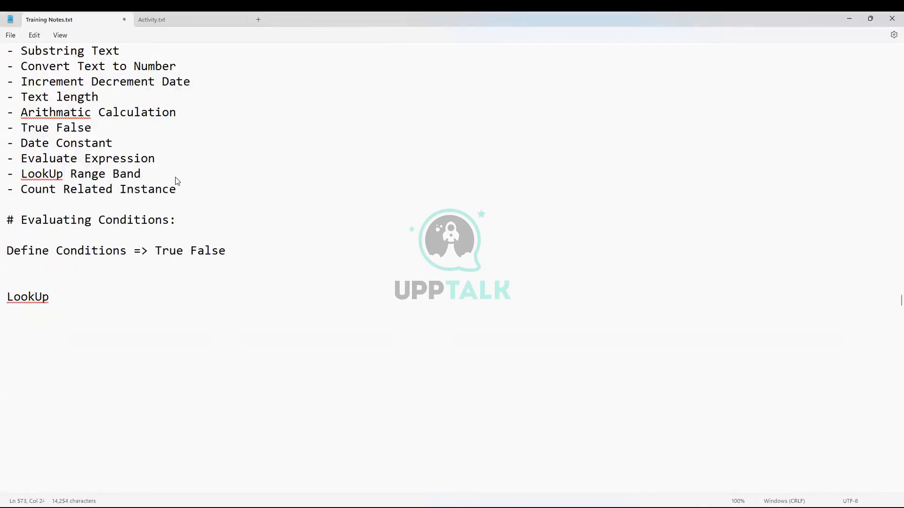
{"action": "type", "text": "s"}
{"action": "key", "text": "Return"}
{"action": "type", "text": "-"}
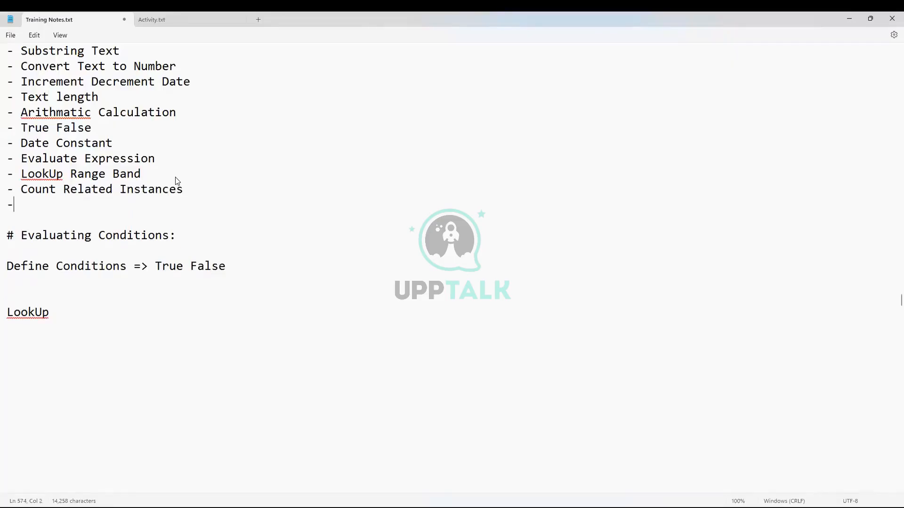
{"action": "type", "text": " Sum Related Instanc"}
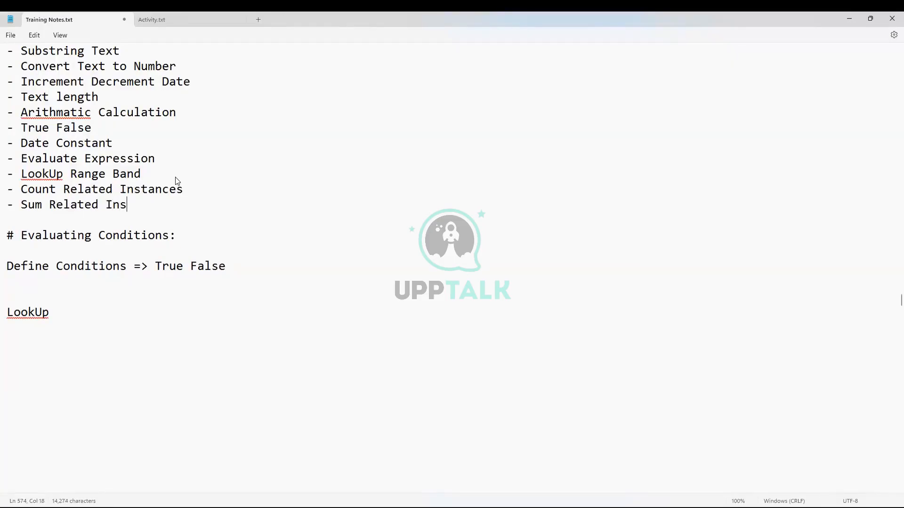
{"action": "type", "text": "es"}
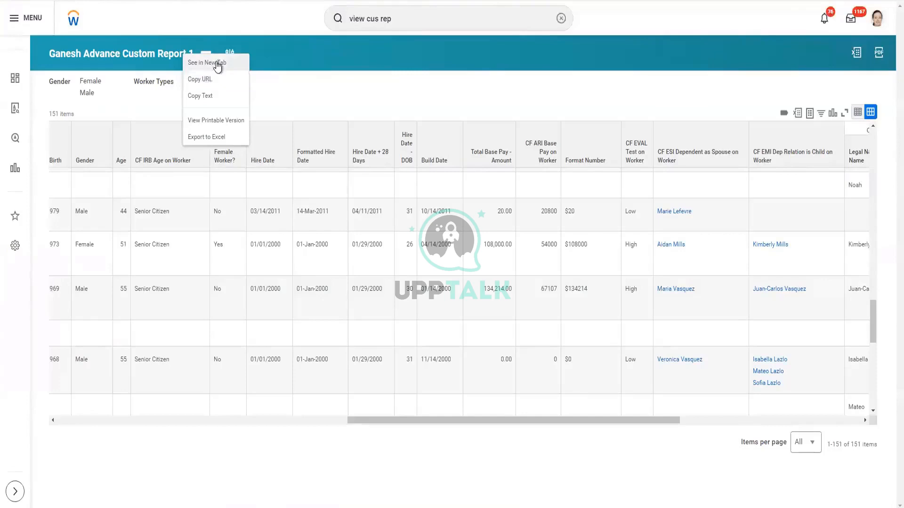
Open the advanced custom report in a new tab, cancel the processing request, and examine the calculated fields in its column definitions.
{"action": "left_click", "coordinate": [217, 66]}
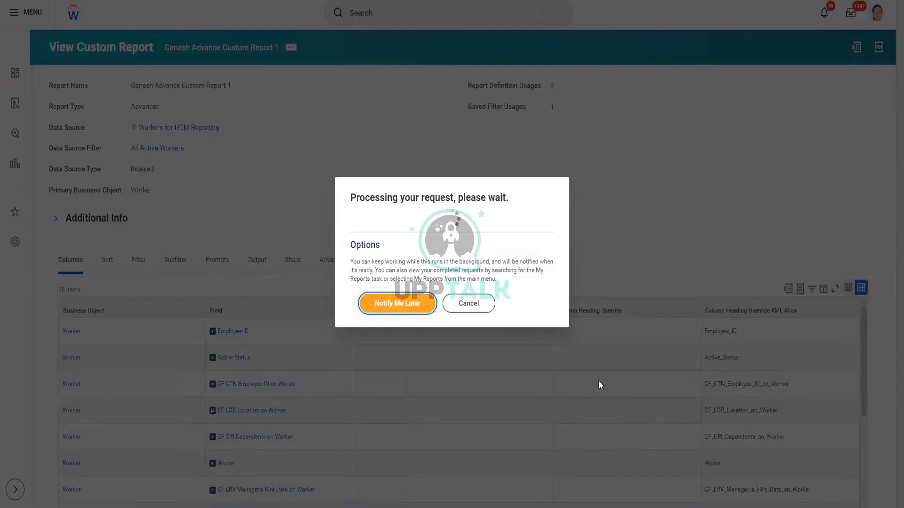
{"action": "left_click", "coordinate": [467, 306]}
{"action": "scroll", "coordinate": [272, 217], "scroll_direction": "down", "scroll_amount": 6}
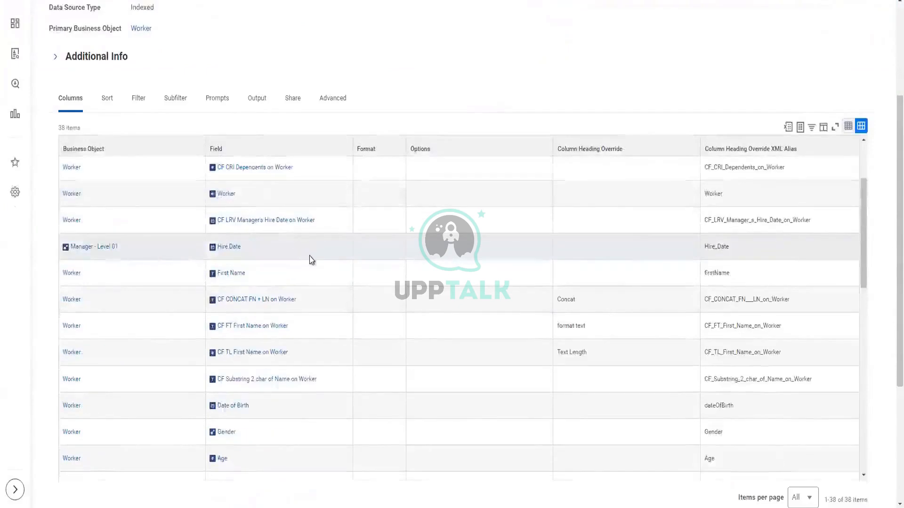
{"action": "scroll", "coordinate": [307, 259], "scroll_direction": "down", "scroll_amount": 2}
{"action": "scroll", "coordinate": [309, 268], "scroll_direction": "down", "scroll_amount": 4}
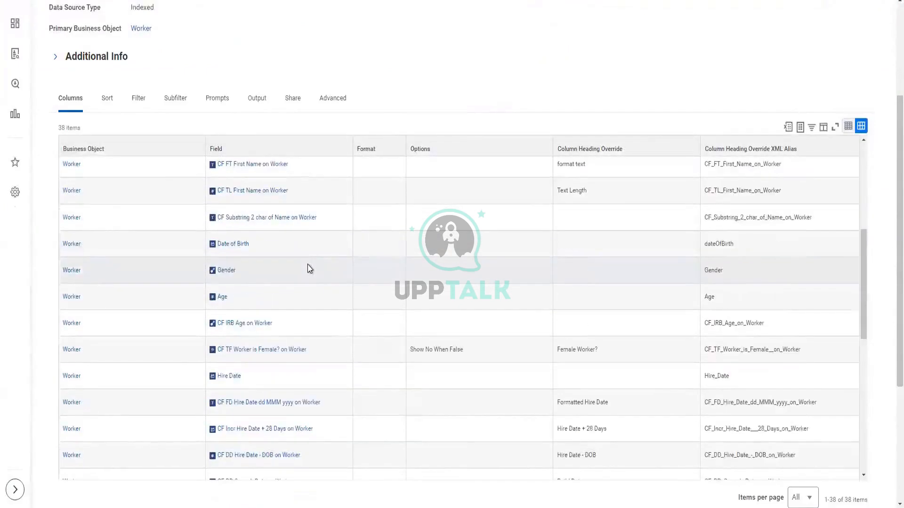
{"action": "scroll", "coordinate": [309, 269], "scroll_direction": "down", "scroll_amount": 4}
{"action": "scroll", "coordinate": [308, 269], "scroll_direction": "down", "scroll_amount": 2}
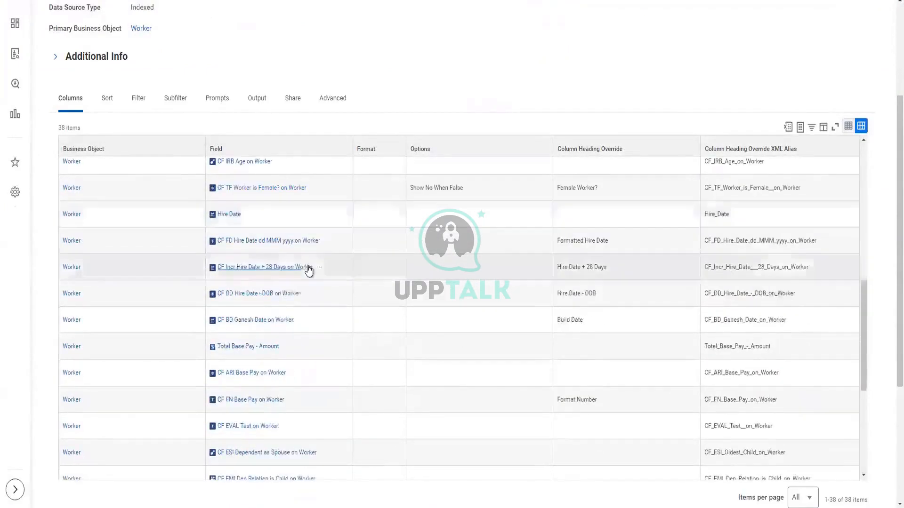
{"action": "scroll", "coordinate": [309, 269], "scroll_direction": "down", "scroll_amount": 2}
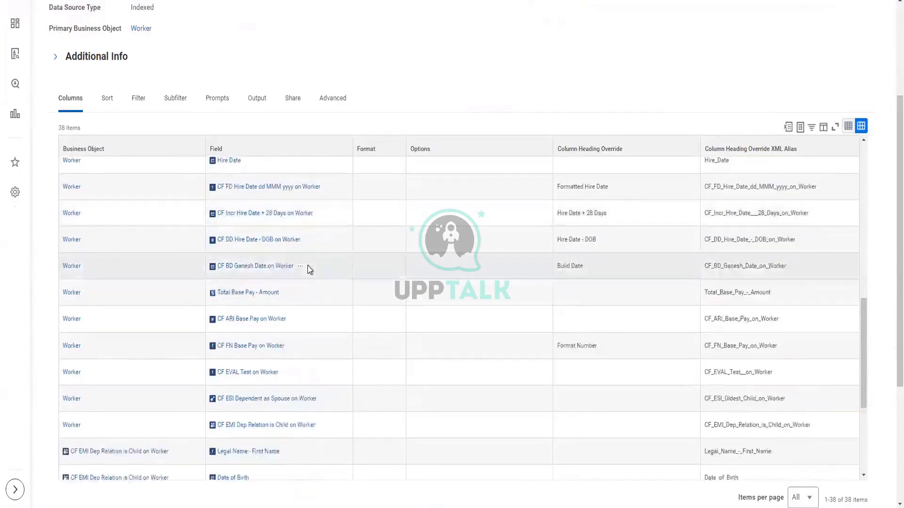
{"action": "scroll", "coordinate": [308, 269], "scroll_direction": "down", "scroll_amount": 7}
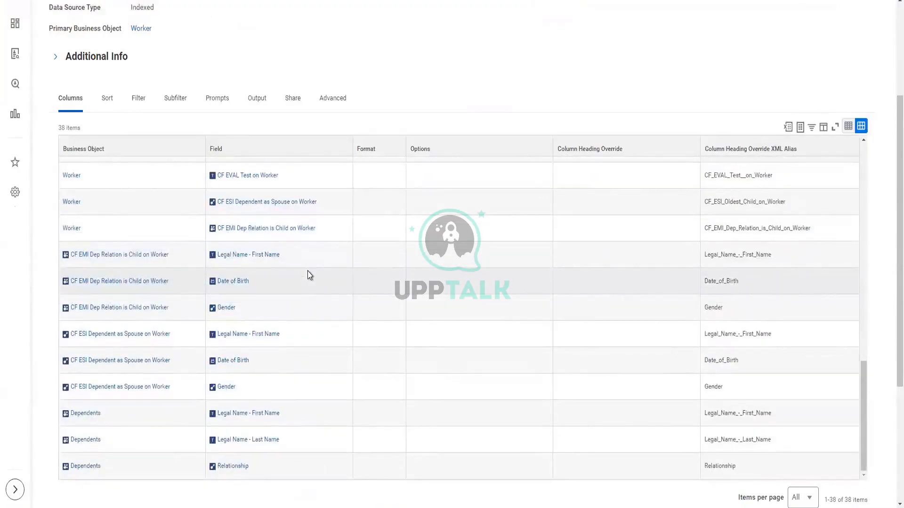
{"action": "scroll", "coordinate": [310, 275], "scroll_direction": "up", "scroll_amount": 4}
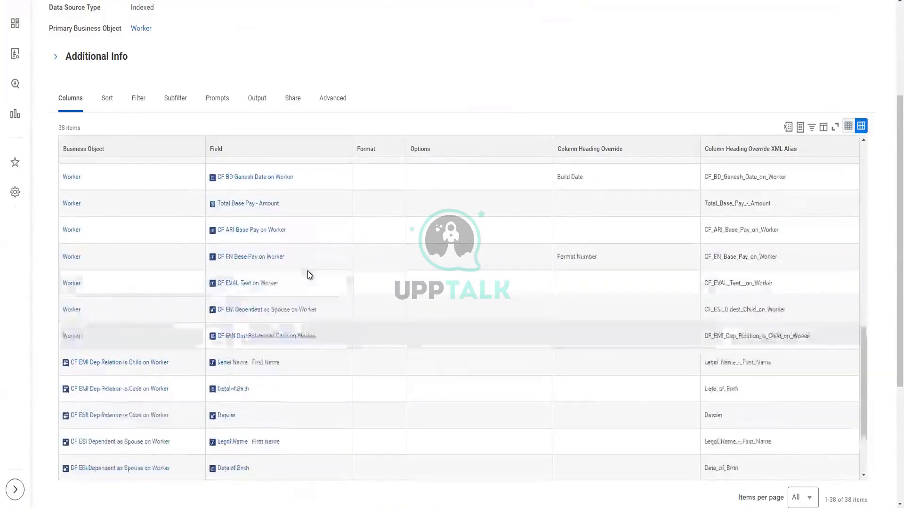
{"action": "scroll", "coordinate": [307, 270], "scroll_direction": "up", "scroll_amount": 4}
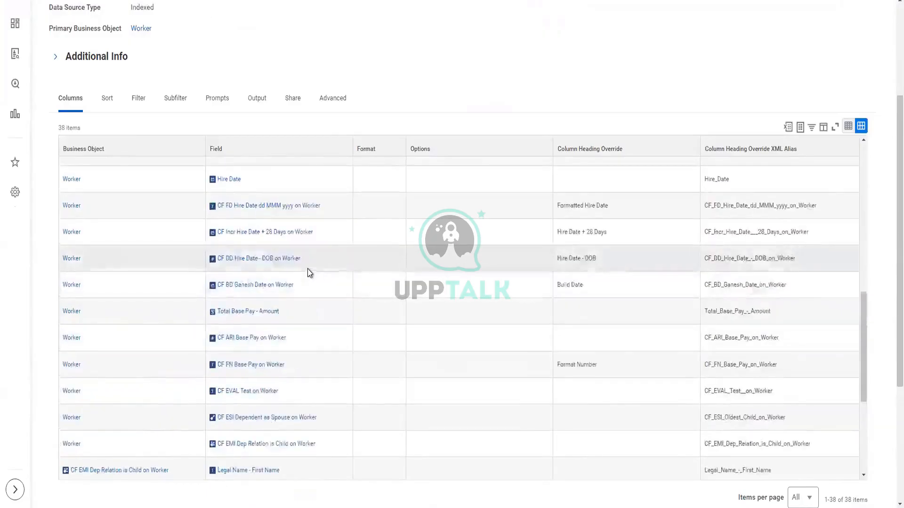
Open CF CRI Dependents on Worker from the report's columns in a new tab to view its Count Related Instances definition.
{"action": "scroll", "coordinate": [307, 270], "scroll_direction": "up", "scroll_amount": 2}
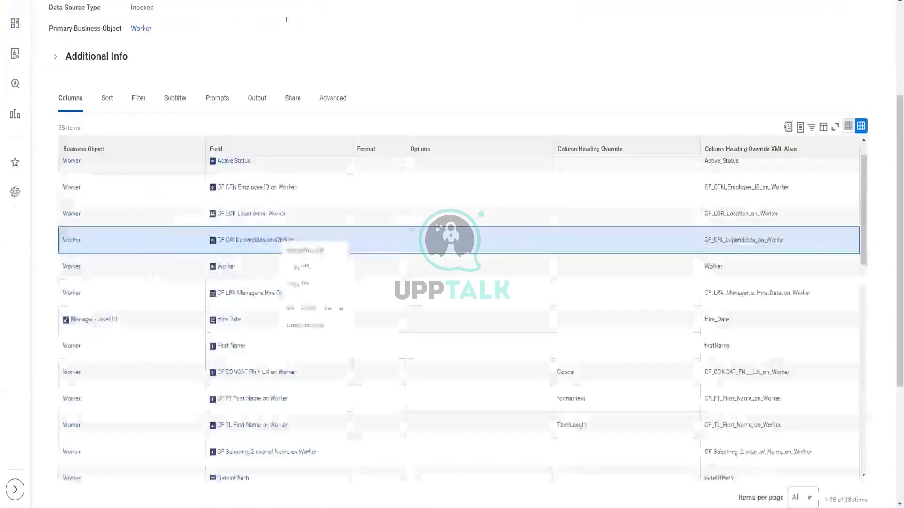
{"action": "scroll", "coordinate": [214, 195], "scroll_direction": "up", "scroll_amount": 4}
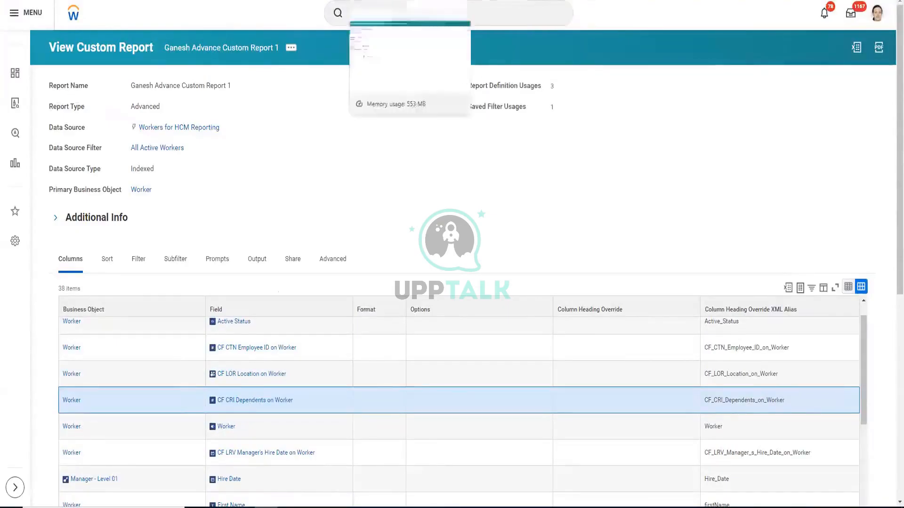
{"action": "left_click", "coordinate": [387, 1]}
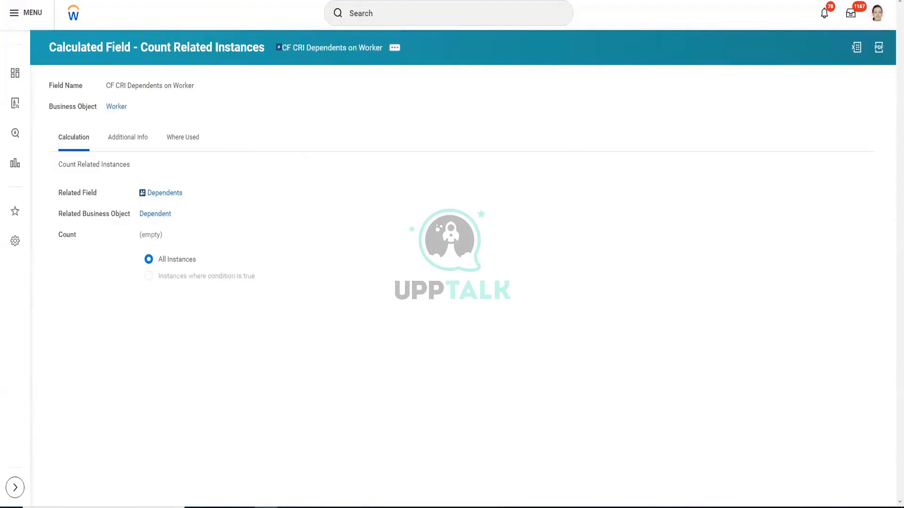
Open Excel with a blank sheet and list the employees E1 through E5 in cells B5:B9.
{"action": "left_click", "coordinate": [11, 507]}
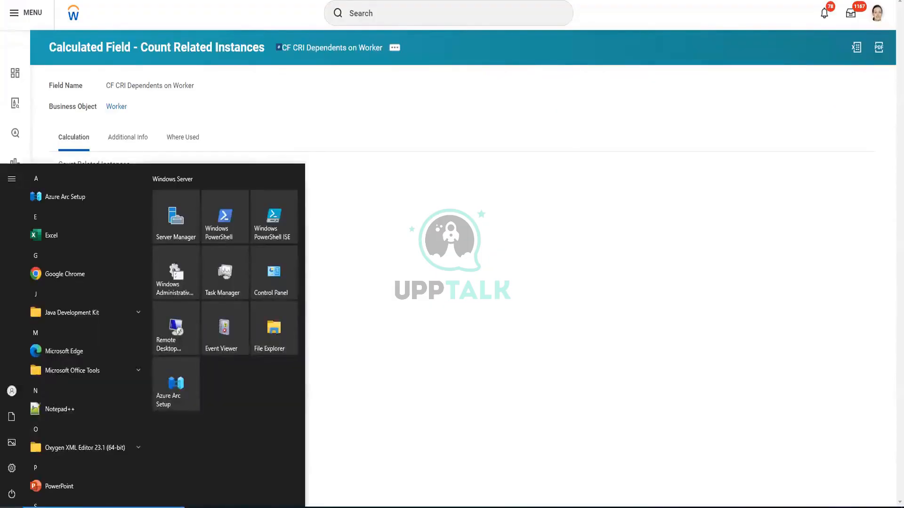
{"action": "type", "text": "sxc"}
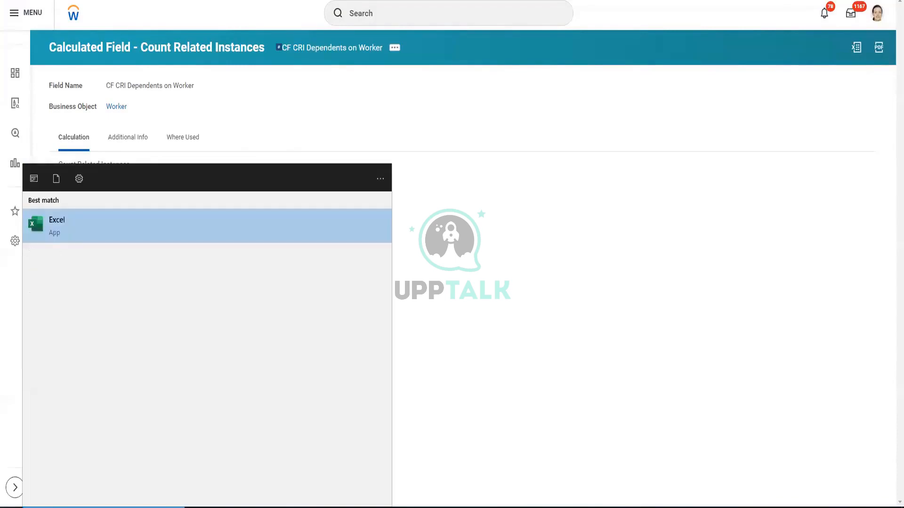
{"action": "left_click", "coordinate": [57, 226]}
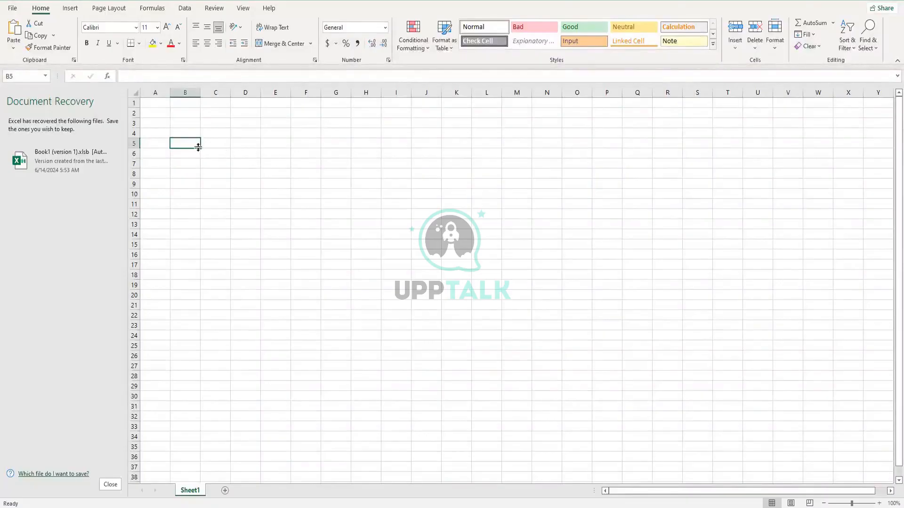
{"action": "type", "text": "E1"}
{"action": "left_click_drag", "start_coordinate": [198, 148], "coordinate": [200, 188]}
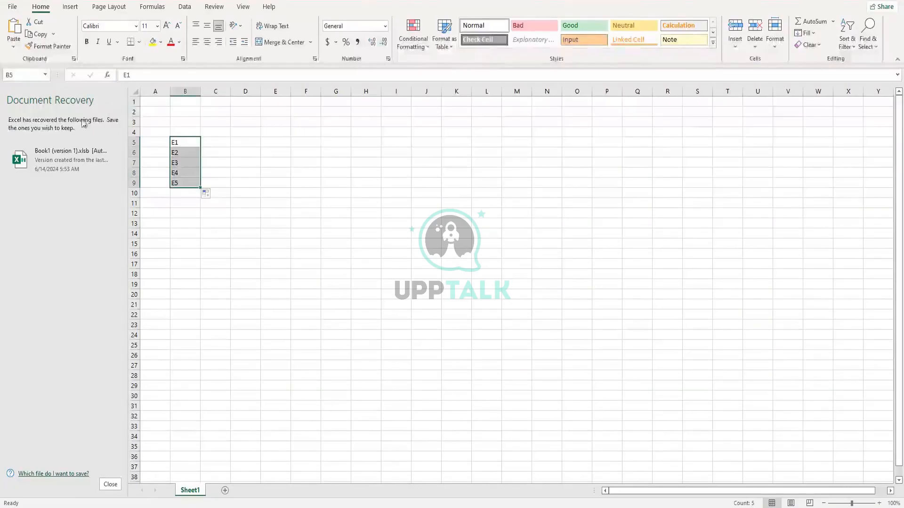
{"action": "left_click", "coordinate": [187, 146]}
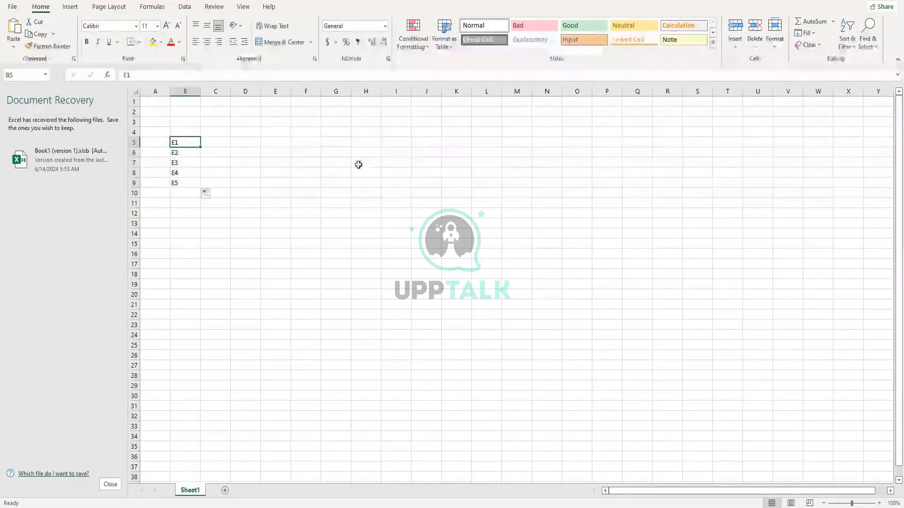
Enter employee E1 in cell J5 with dependents D1, D2 and D3 in cells K5:K7.
{"action": "left_click", "coordinate": [422, 142]}
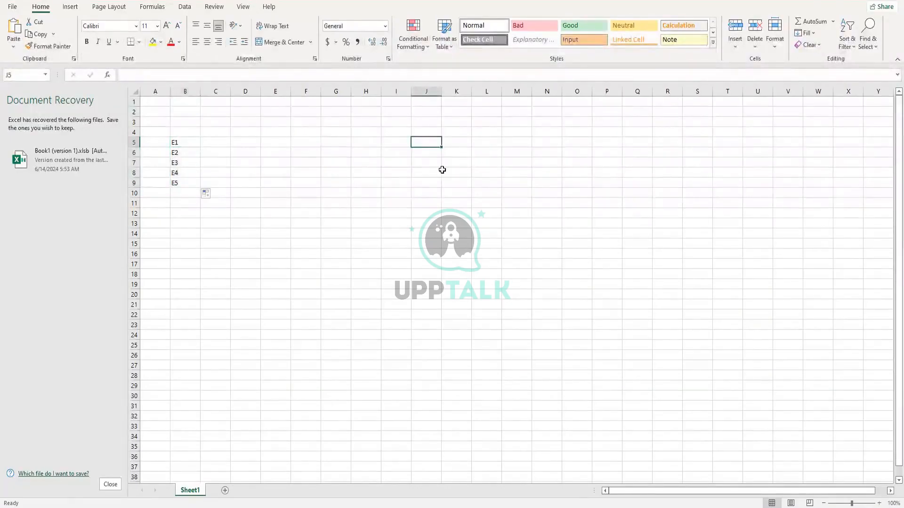
{"action": "type", "text": "E1"}
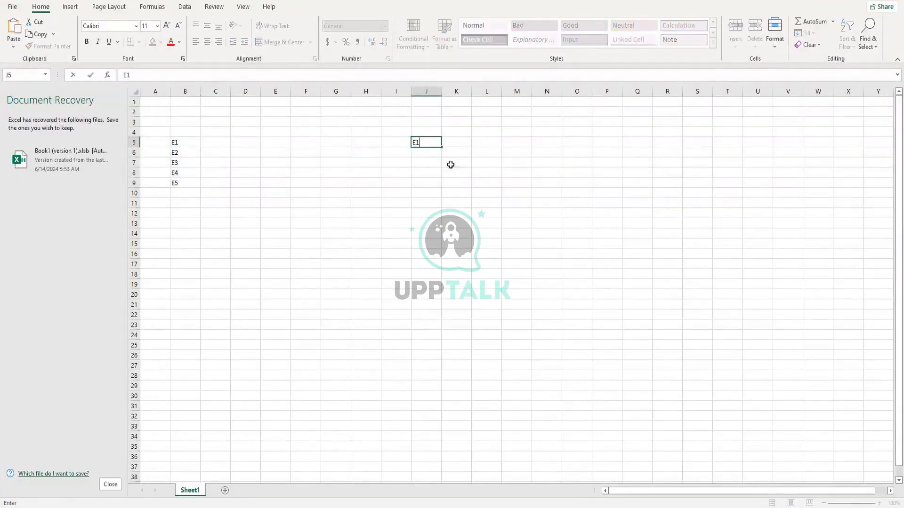
{"action": "key", "text": "Tab"}
{"action": "type", "text": "D1"}
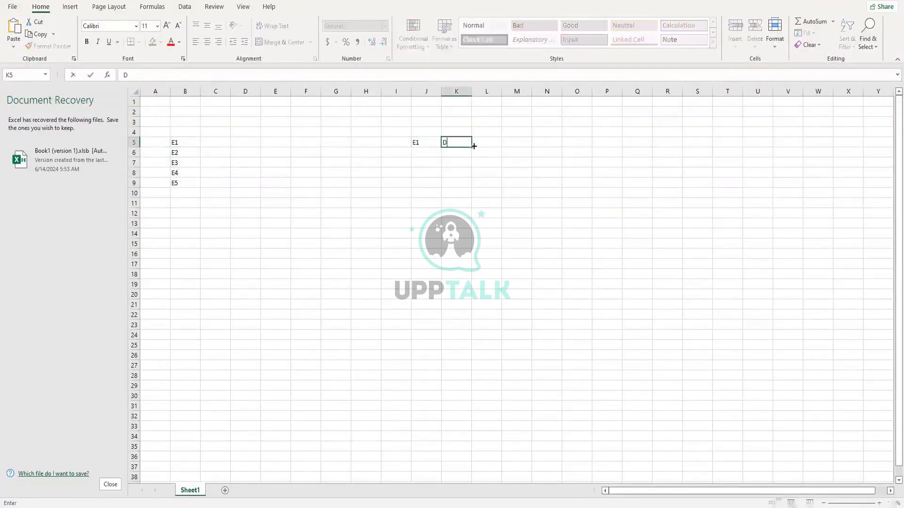
{"action": "left_click", "coordinate": [454, 154]}
{"action": "type", "text": "D2"}
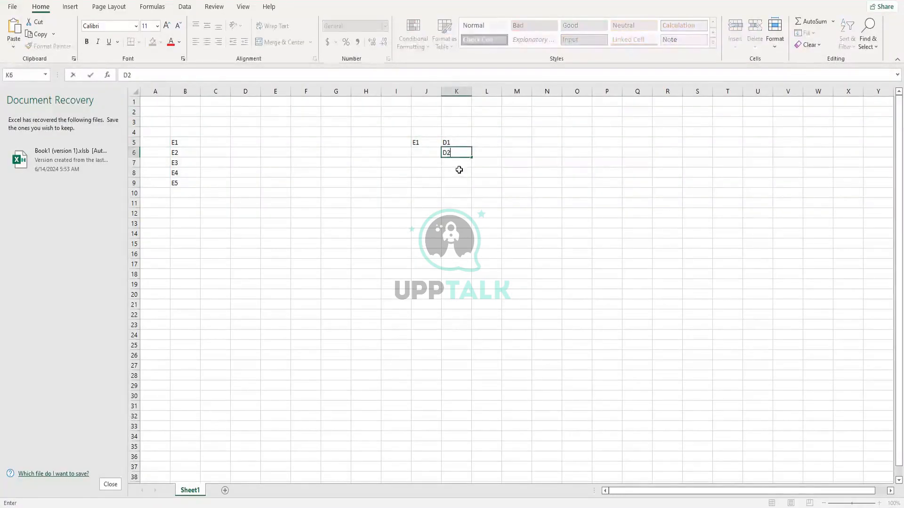
{"action": "left_click", "coordinate": [457, 163]}
{"action": "type", "text": "D3"}
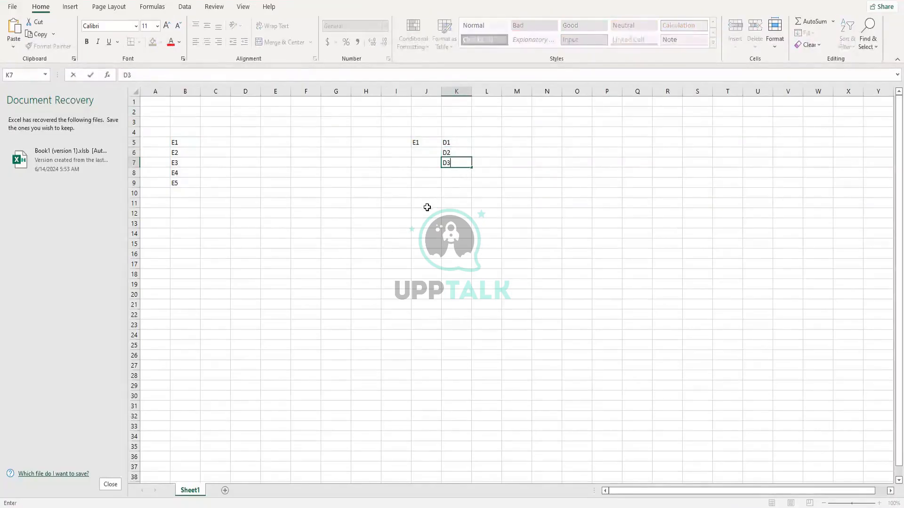
Enter employee E2 in cell J12 with dependents D1 and D2 in cells K12:K13.
{"action": "left_click", "coordinate": [427, 212]}
{"action": "type", "text": "E2"}
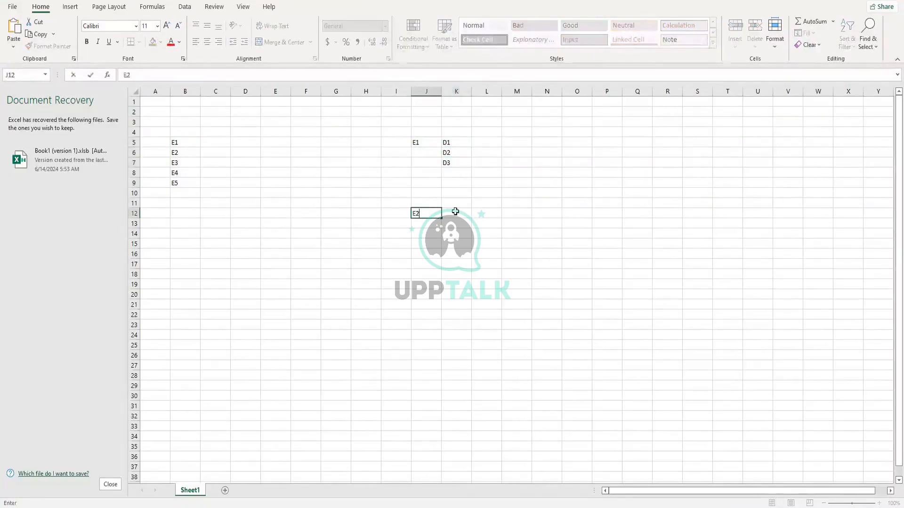
{"action": "left_click", "coordinate": [455, 212]}
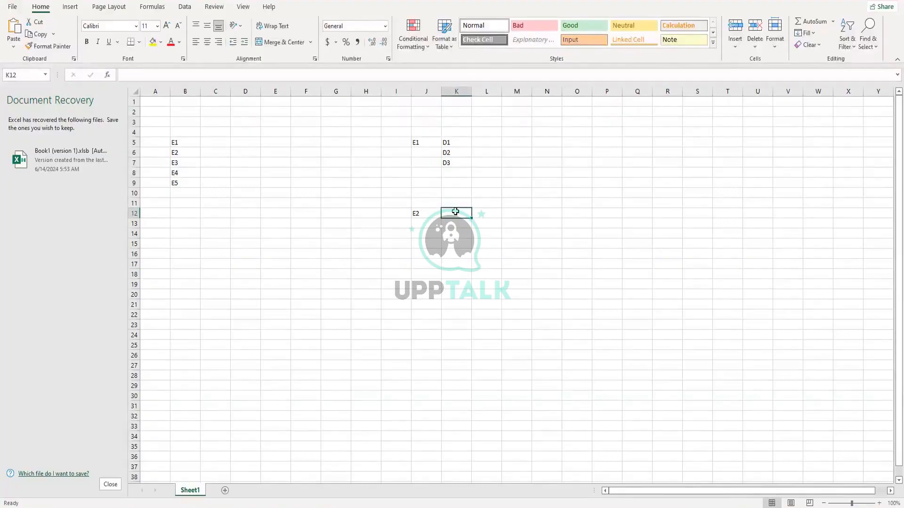
{"action": "type", "text": "D"}
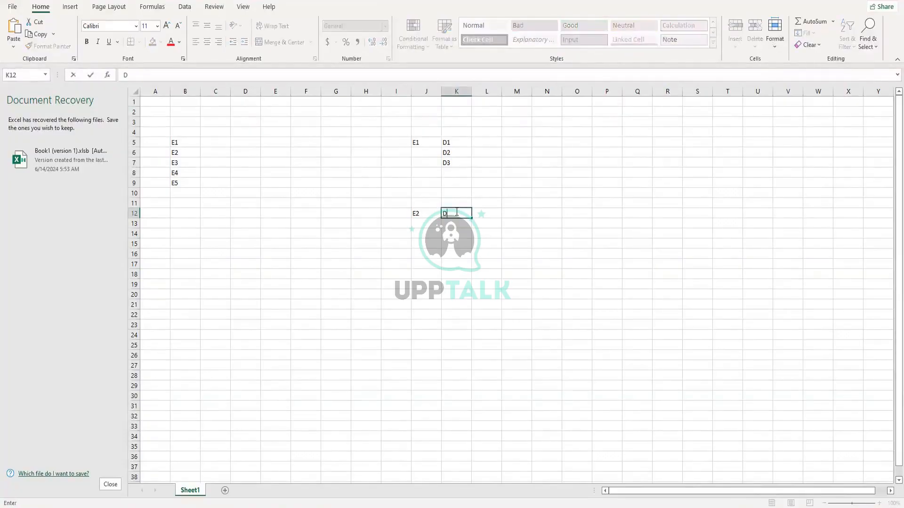
{"action": "type", "text": "1"}
{"action": "left_click", "coordinate": [457, 222]}
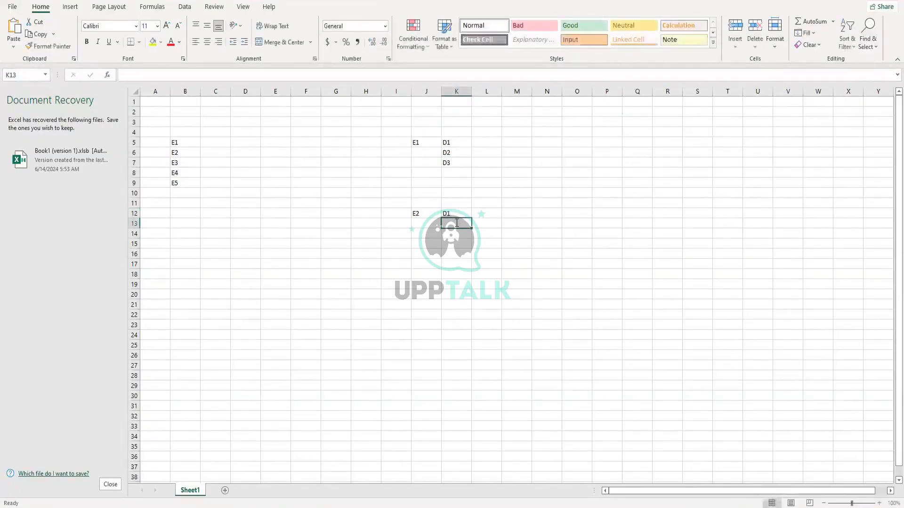
{"action": "type", "text": "D2"}
Enter employee E3 in cell J18 with dependents D1, D2, D3 and D4 in cells K18:K21.
{"action": "left_click", "coordinate": [424, 273]}
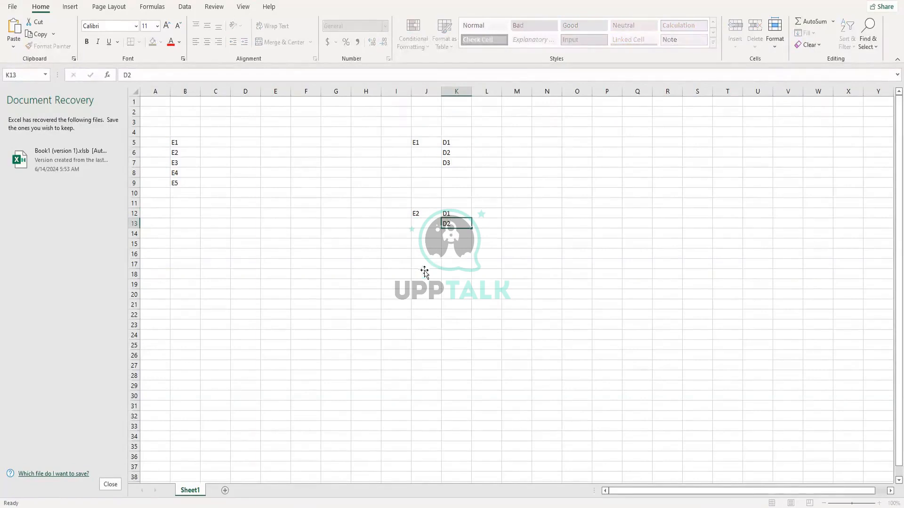
{"action": "type", "text": "E3"}
{"action": "left_click", "coordinate": [456, 273]}
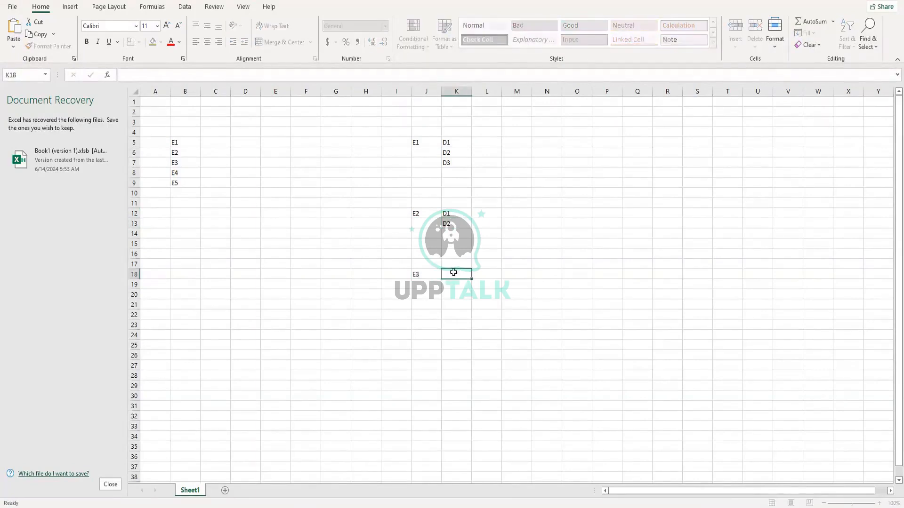
{"action": "type", "text": "D1"}
{"action": "left_click", "coordinate": [466, 284]}
{"action": "type", "text": "D2"}
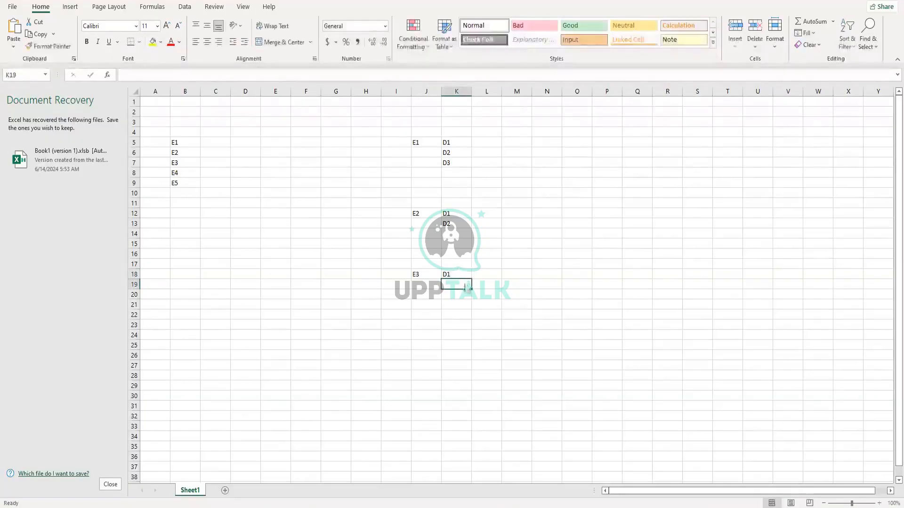
{"action": "left_click", "coordinate": [466, 293]}
{"action": "type", "text": "D3"}
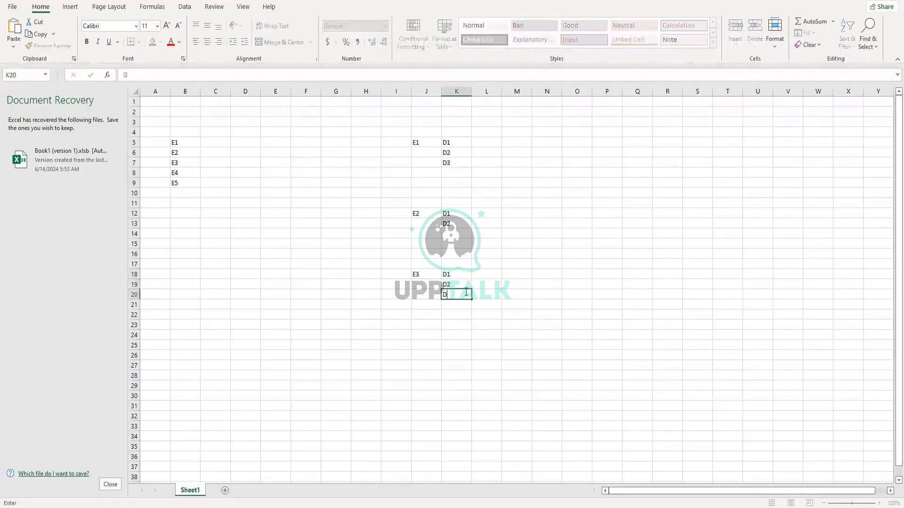
{"action": "left_click", "coordinate": [463, 307]}
{"action": "type", "text": "D4"}
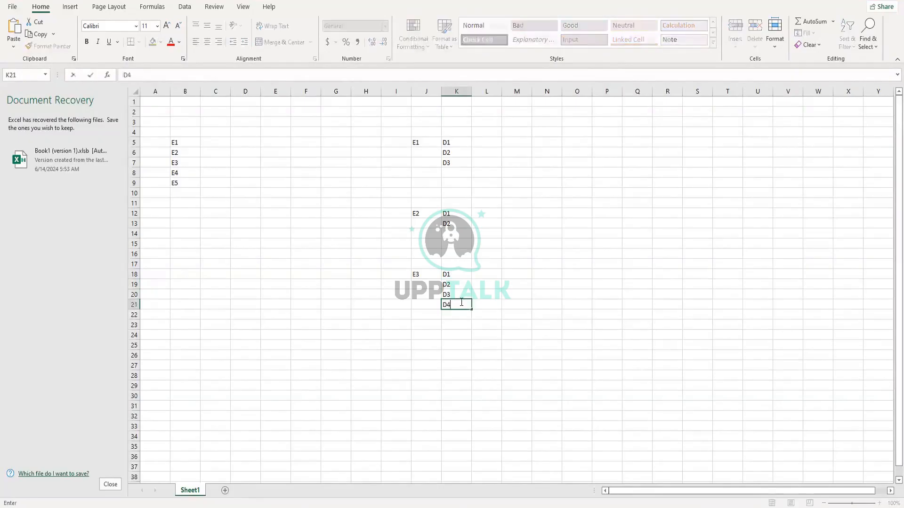
{"action": "left_click", "coordinate": [438, 324]}
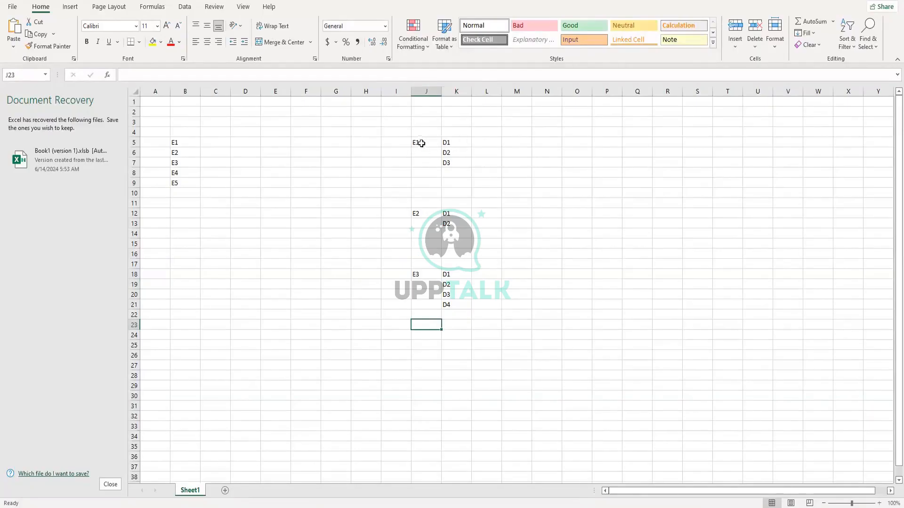
Label E1's dependents in cells L5:L7 as Spouse, Son and Daughter.
{"action": "left_click", "coordinate": [487, 140]}
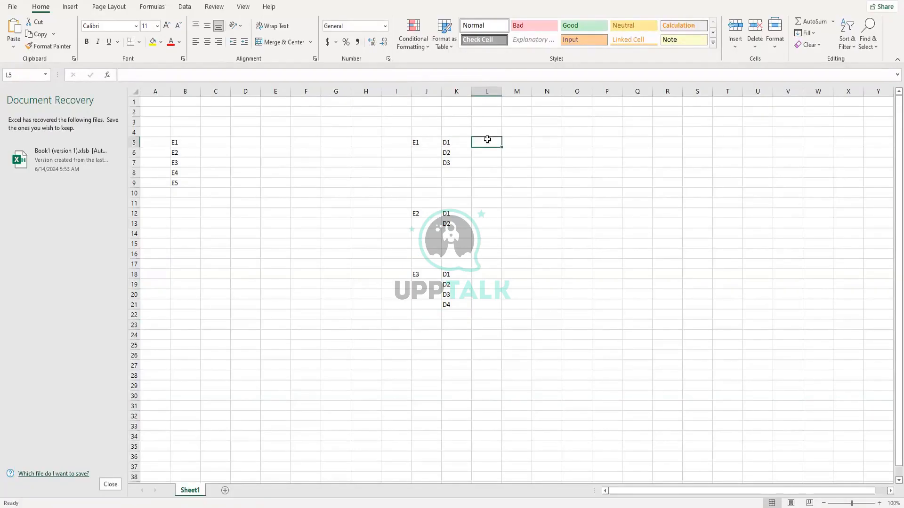
{"action": "type", "text": "Spouse"}
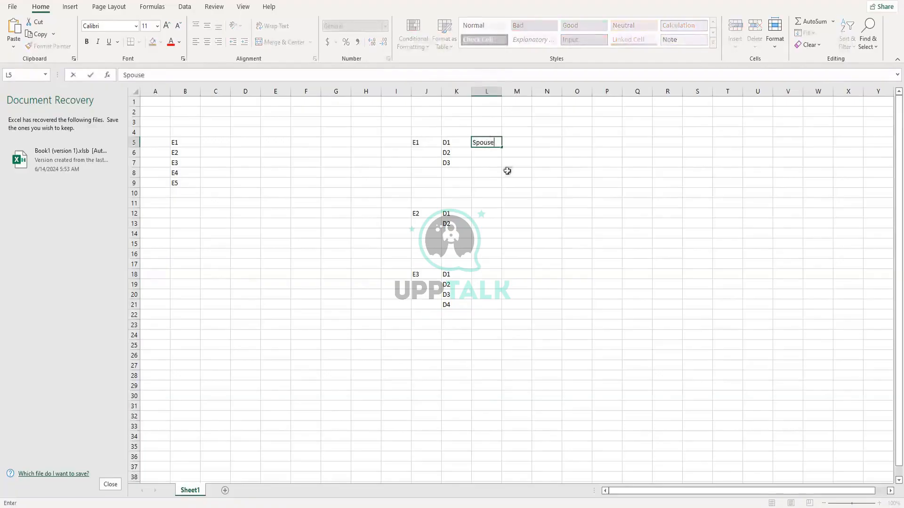
{"action": "left_click", "coordinate": [488, 151]}
{"action": "type", "text": "Son"}
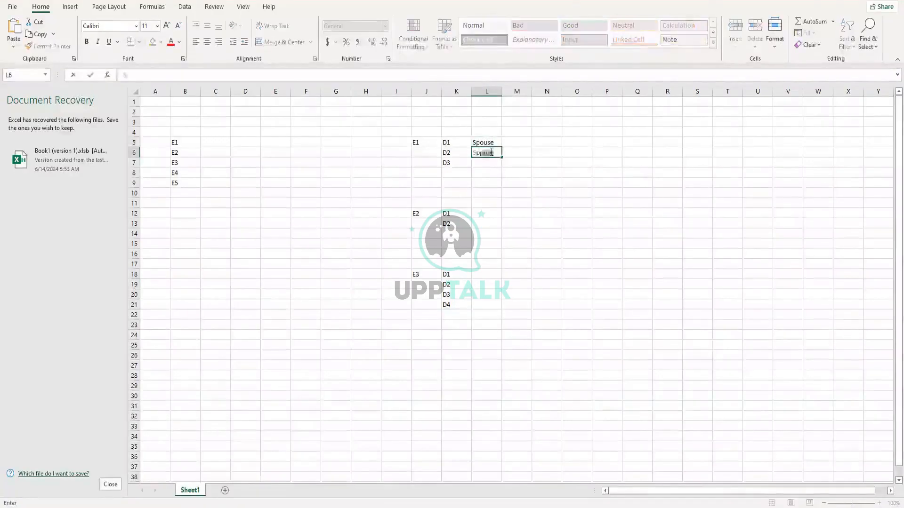
{"action": "left_click", "coordinate": [487, 162]}
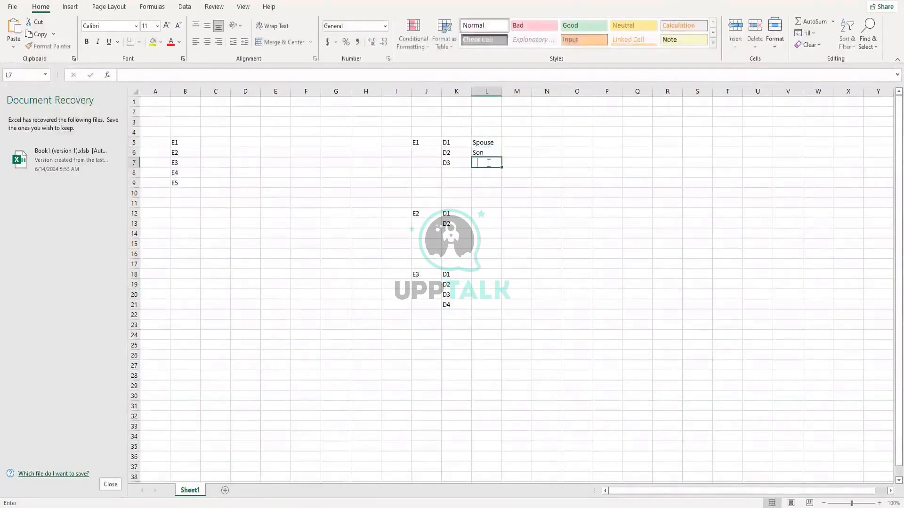
{"action": "type", "text": "Daughter"}
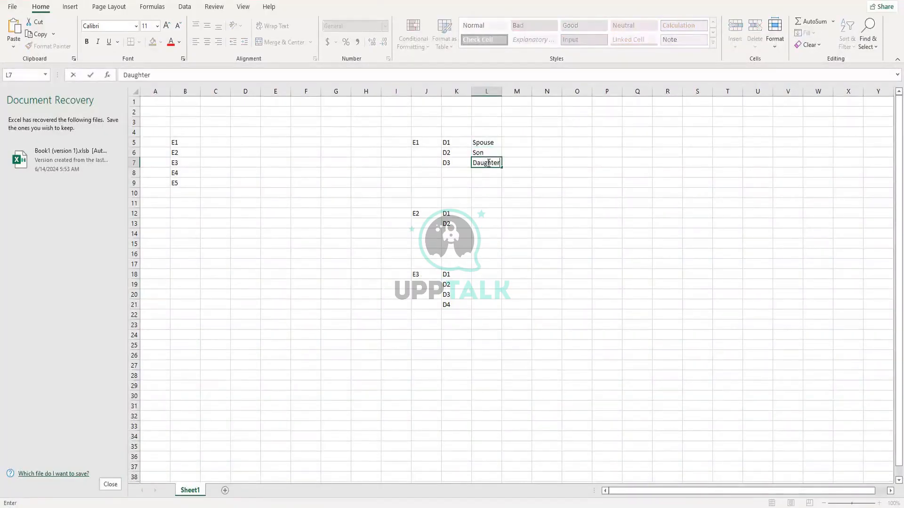
Label E2's dependents in cells L12:L13 as Spouse and Daughter.
{"action": "left_click", "coordinate": [490, 212]}
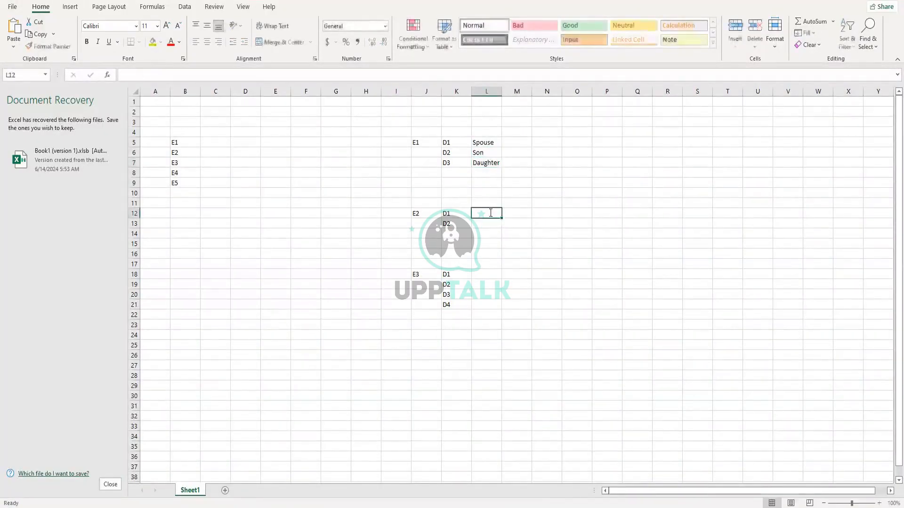
{"action": "type", "text": "Spouse"}
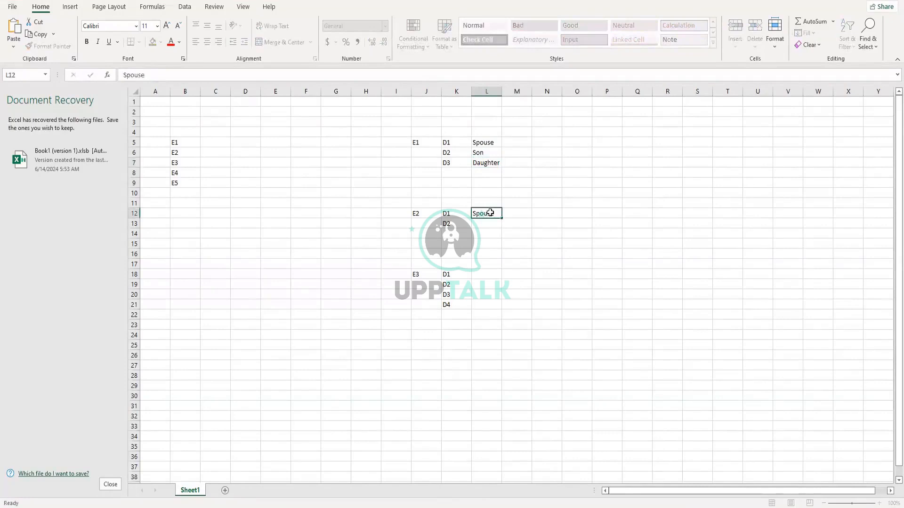
{"action": "key", "text": "Return"}
{"action": "type", "text": "Daugh"}
{"action": "type", "text": "ter"}
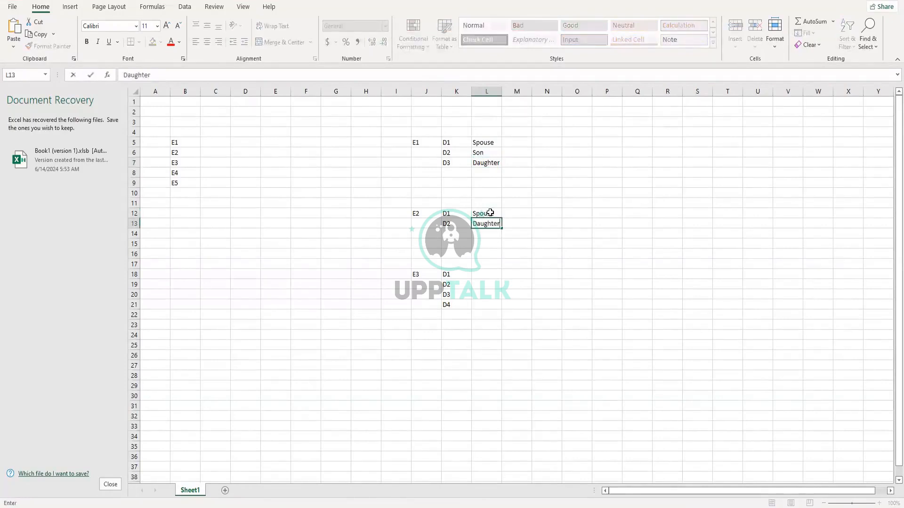
Label E3's dependents in cells L18:L21 as Spouse, Son, Son and Daughter.
{"action": "left_click", "coordinate": [486, 273]}
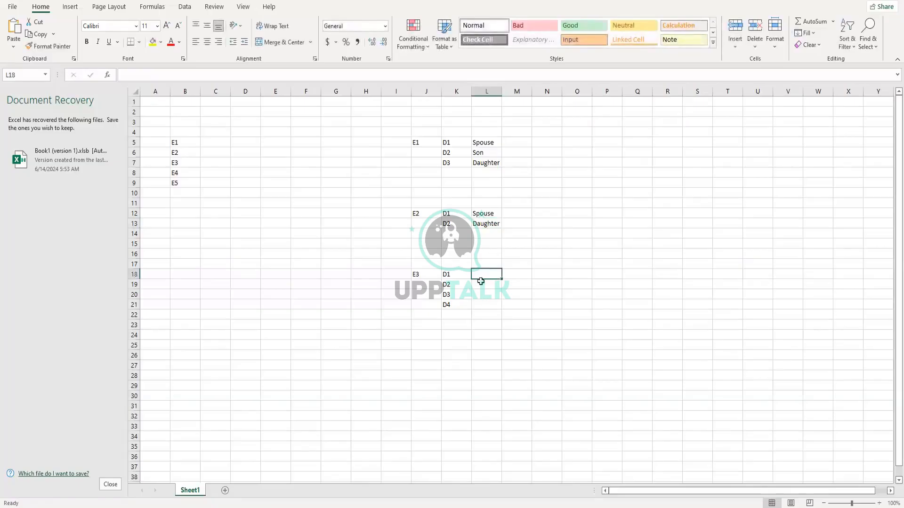
{"action": "type", "text": "Spouse"}
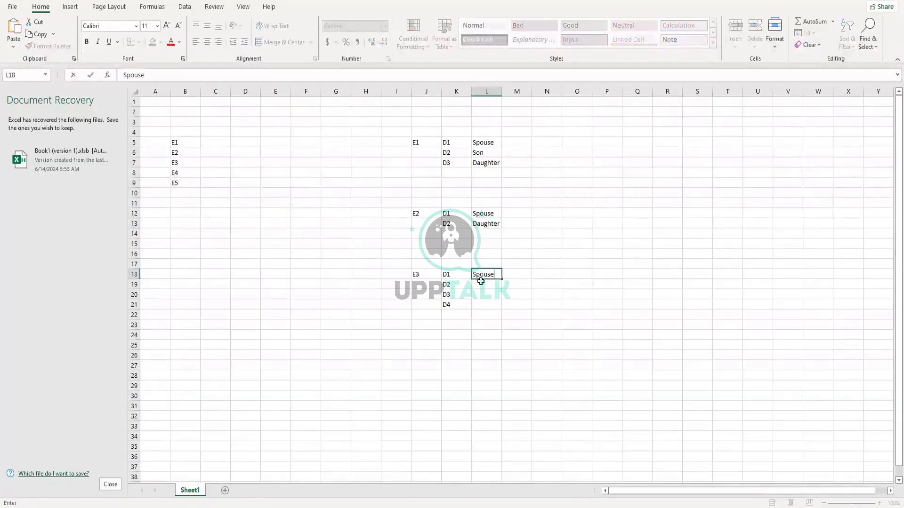
{"action": "left_click_drag", "start_coordinate": [483, 287], "coordinate": [488, 290]}
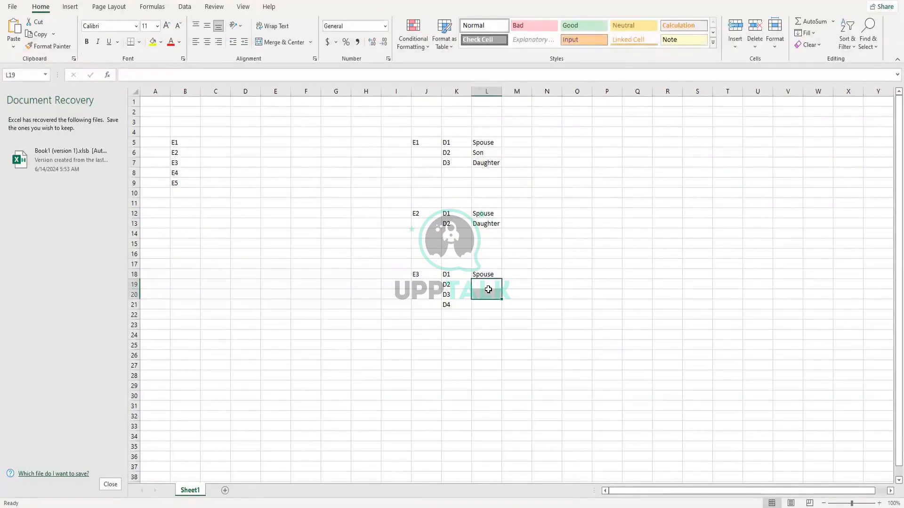
{"action": "type", "text": "Son"}
{"action": "left_click", "coordinate": [489, 293]}
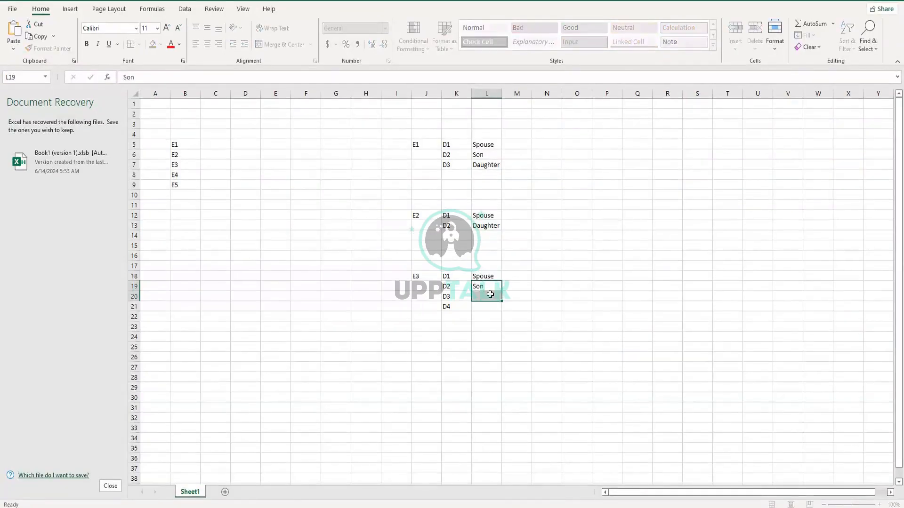
{"action": "type", "text": "Son"}
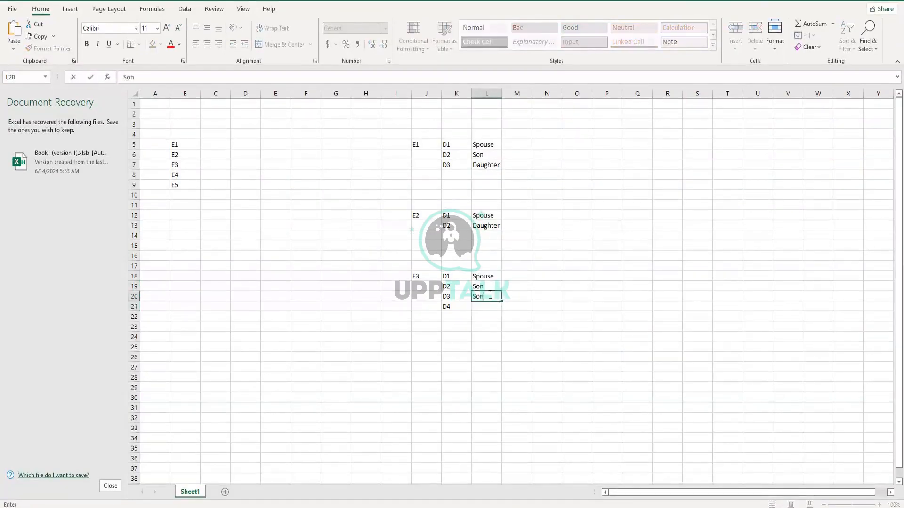
{"action": "key", "text": "Return"}
{"action": "type", "text": "Daug"}
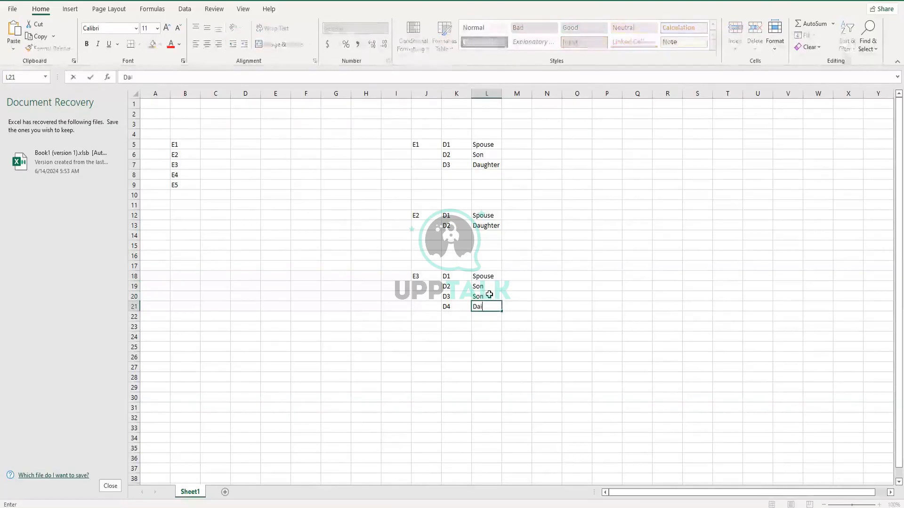
{"action": "type", "text": "hte"}
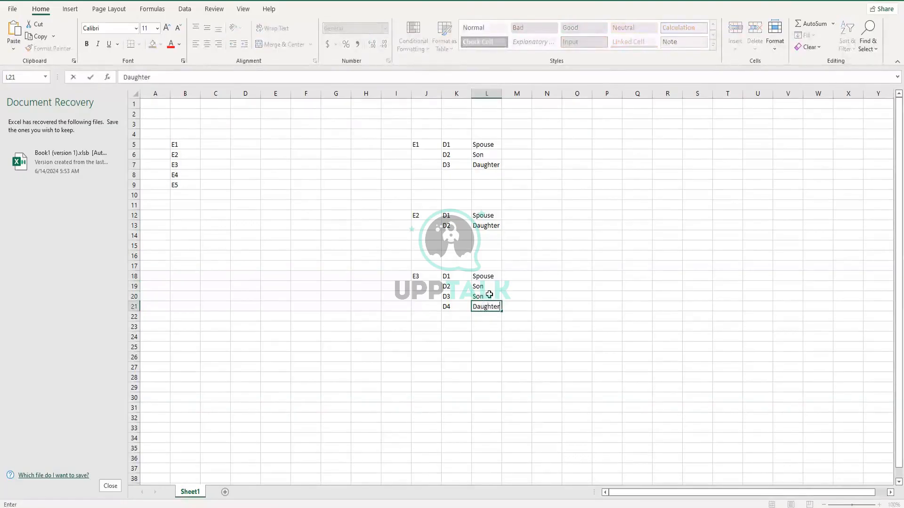
Complete the Daughter label for E3's dependent D4 in cell L21.
{"action": "type", "text": "r"}
{"action": "left_click", "coordinate": [432, 361]}
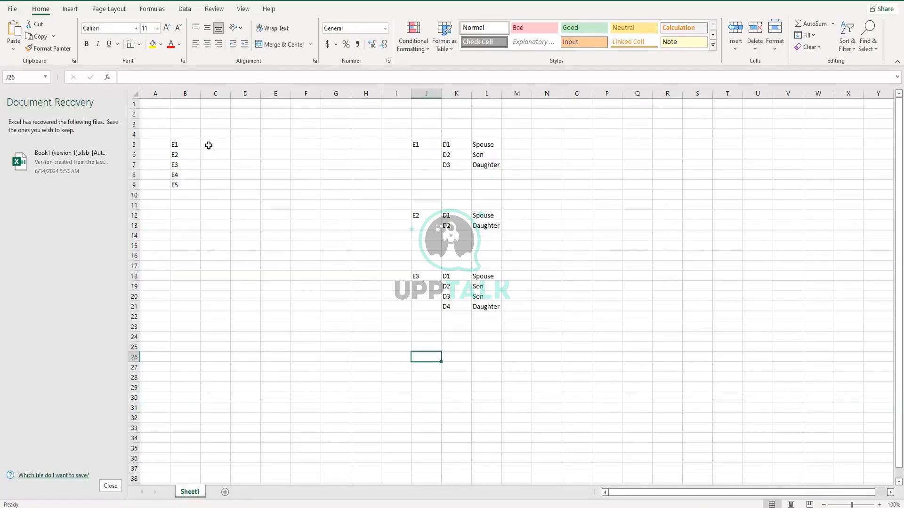
Enter =3 for E1 in cell C5, head the column Dependents in C4, and fit column C to its contents.
{"action": "left_click", "coordinate": [227, 145]}
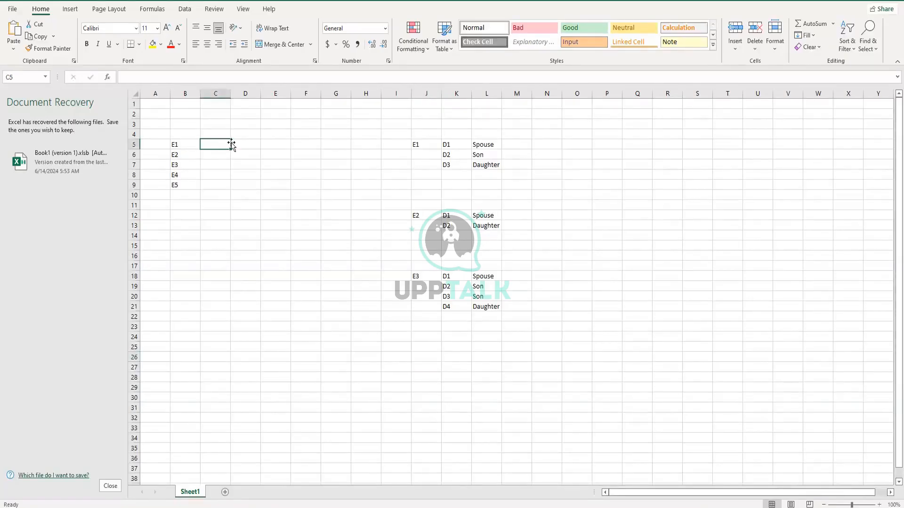
{"action": "type", "text": "=3"}
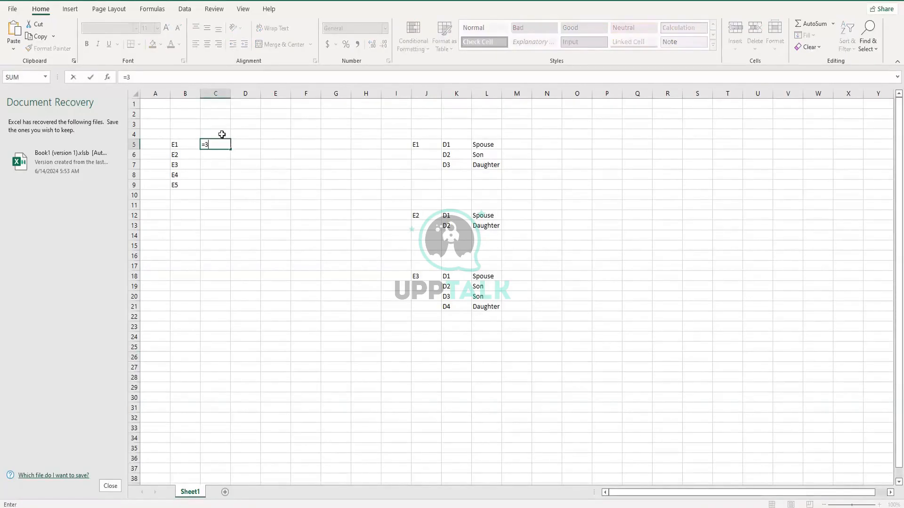
{"action": "left_click", "coordinate": [222, 135]}
{"action": "type", "text": "Deped"}
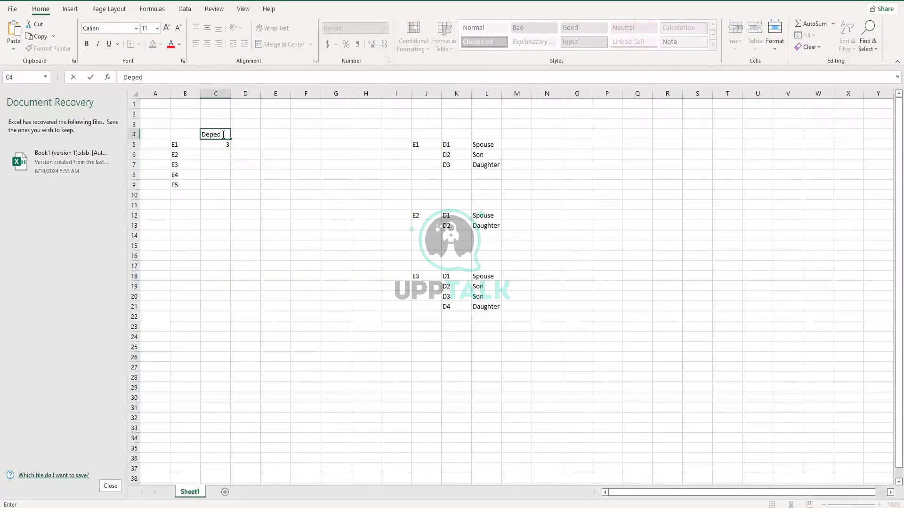
{"action": "key", "text": "BackSpace"}
{"action": "key", "text": "BackSpace"}
{"action": "type", "text": "endent"}
{"action": "left_click", "coordinate": [216, 146]}
{"action": "double_click", "coordinate": [229, 90]}
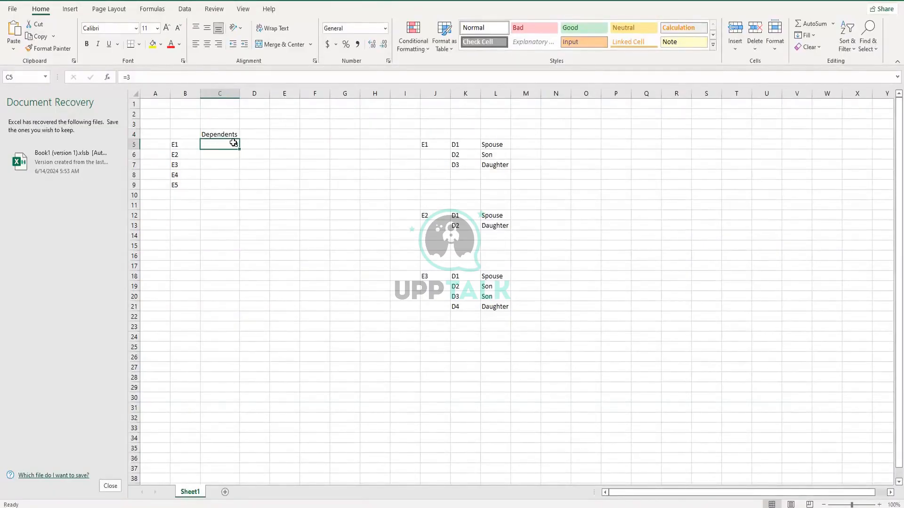
Add the heading Child - Dependent in cell D4, fit column D to it, and enter 2 for E1 in D5.
{"action": "left_click", "coordinate": [260, 133]}
{"action": "type", "text": "Ch"}
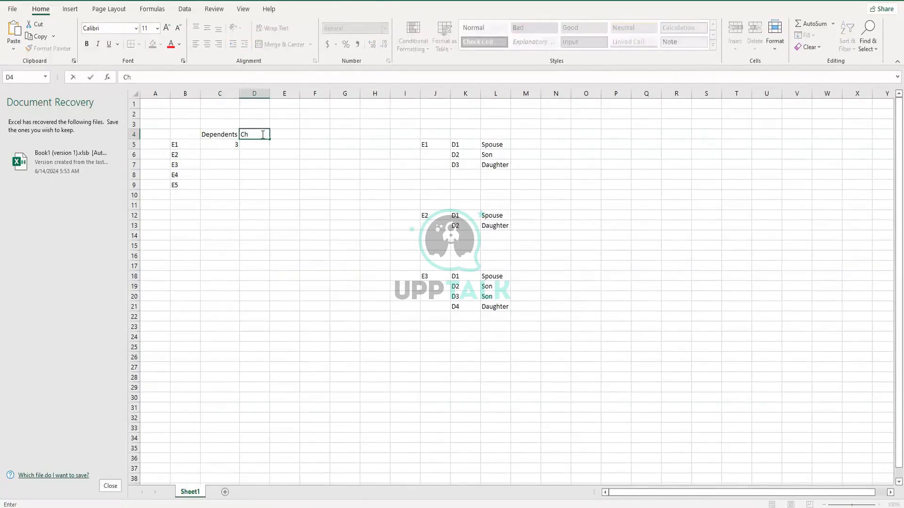
{"action": "type", "text": "ild - Dependent"}
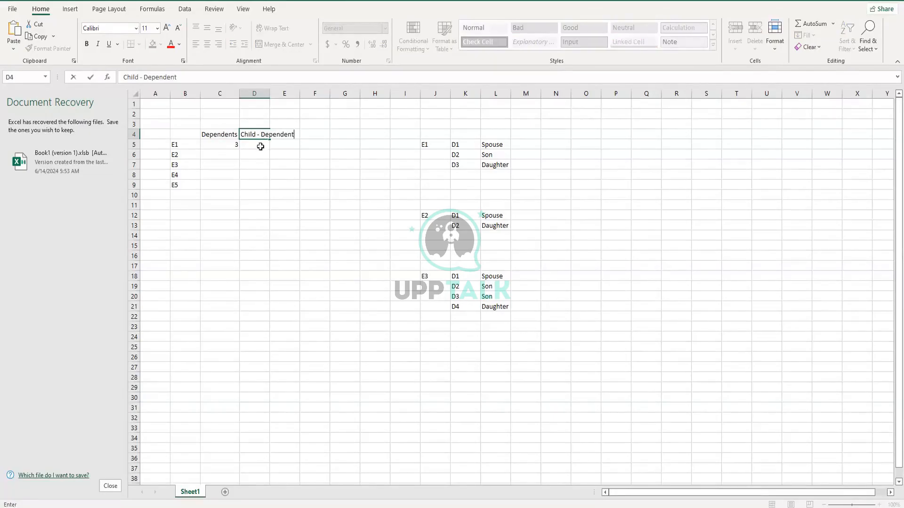
{"action": "key", "text": "Return"}
{"action": "double_click", "coordinate": [270, 91]}
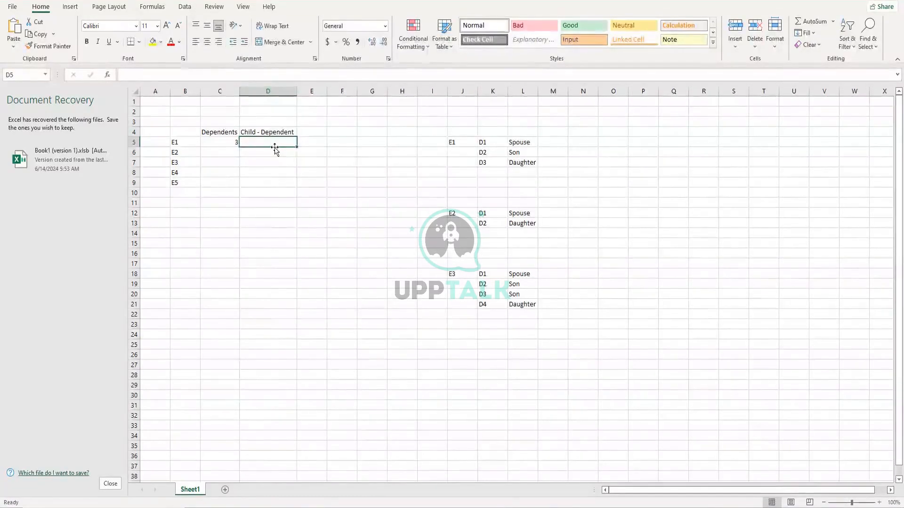
{"action": "type", "text": "2"}
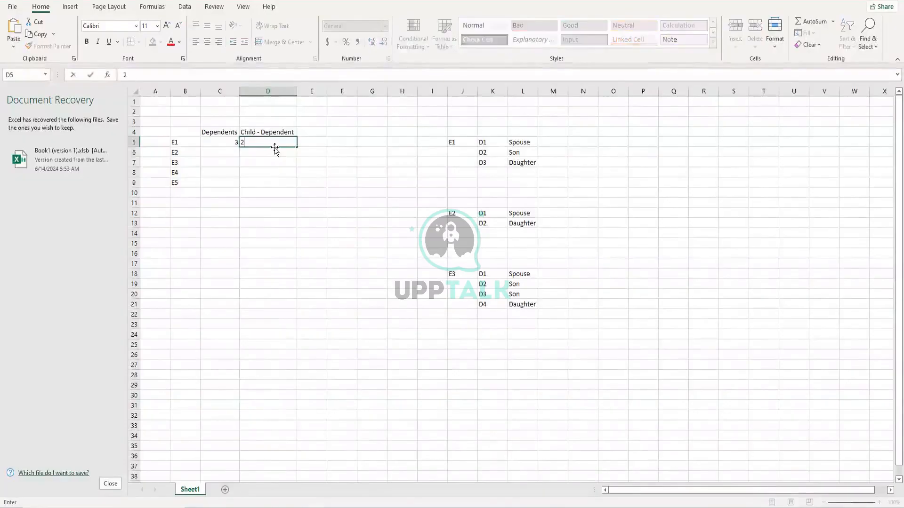
{"action": "left_click", "coordinate": [180, 153]}
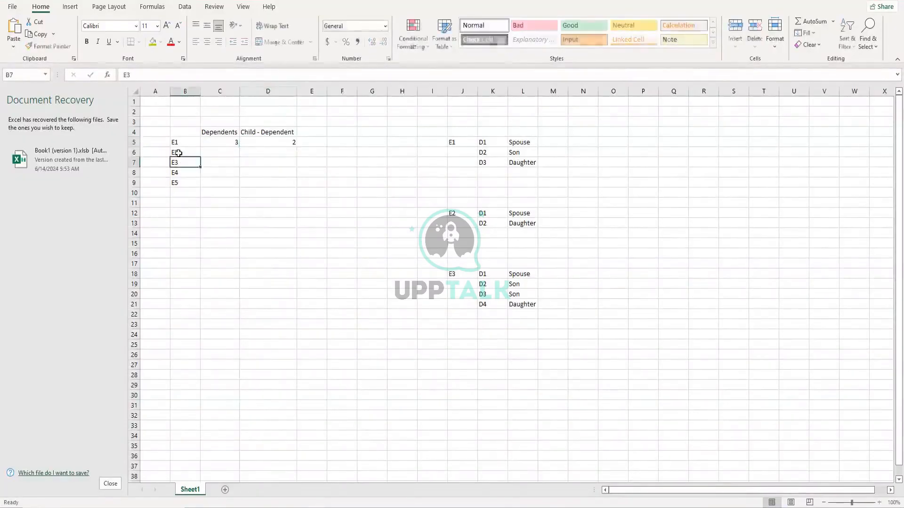
Fill in E2's counts with 2 under Dependents in cell C6 and 1 under Child - Dependent in D6.
{"action": "left_click", "coordinate": [226, 153]}
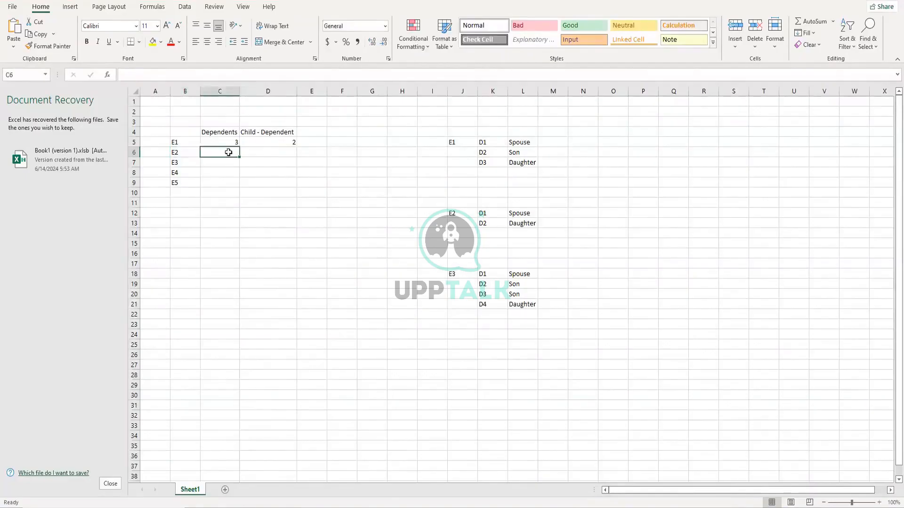
{"action": "type", "text": "2"}
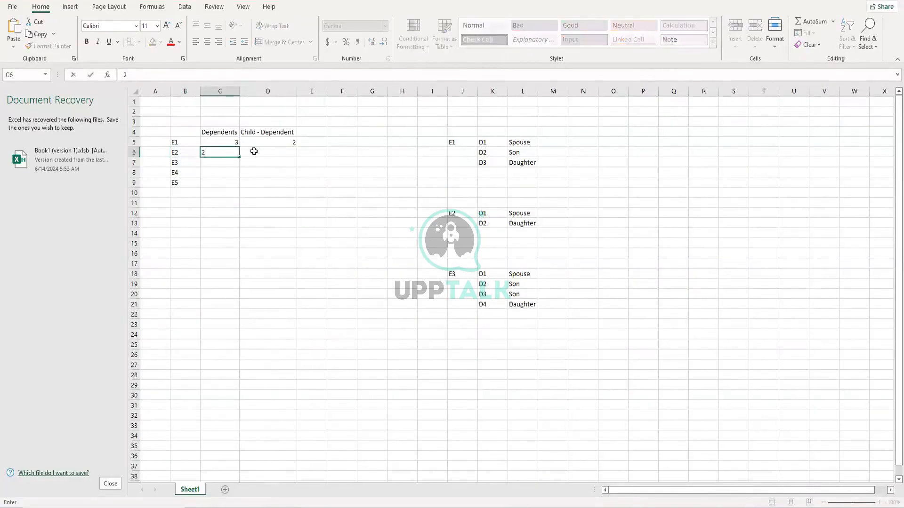
{"action": "left_click", "coordinate": [255, 151]}
{"action": "type", "text": "1"}
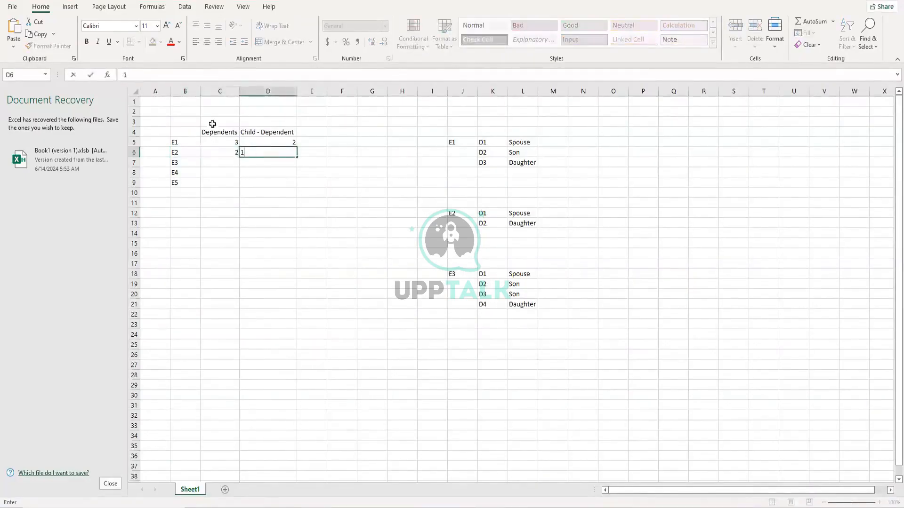
{"action": "left_click", "coordinate": [186, 163]}
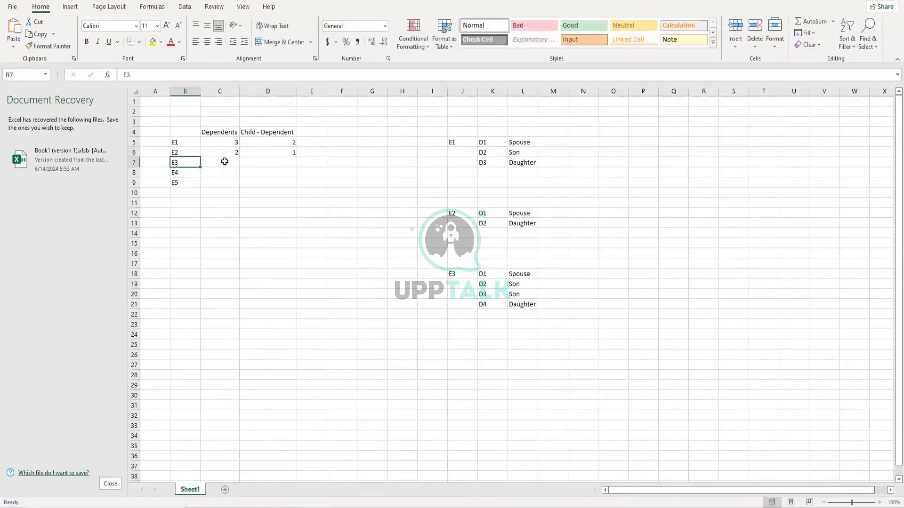
Fill in E3's counts with 4 under Dependents in cell C7 and 3 under Child - Dependent in D7.
{"action": "left_click", "coordinate": [227, 161]}
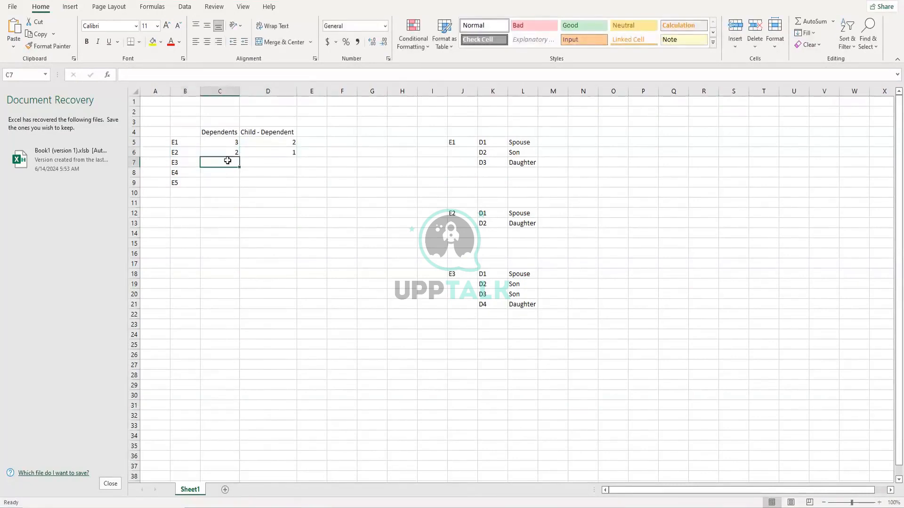
{"action": "type", "text": "4"}
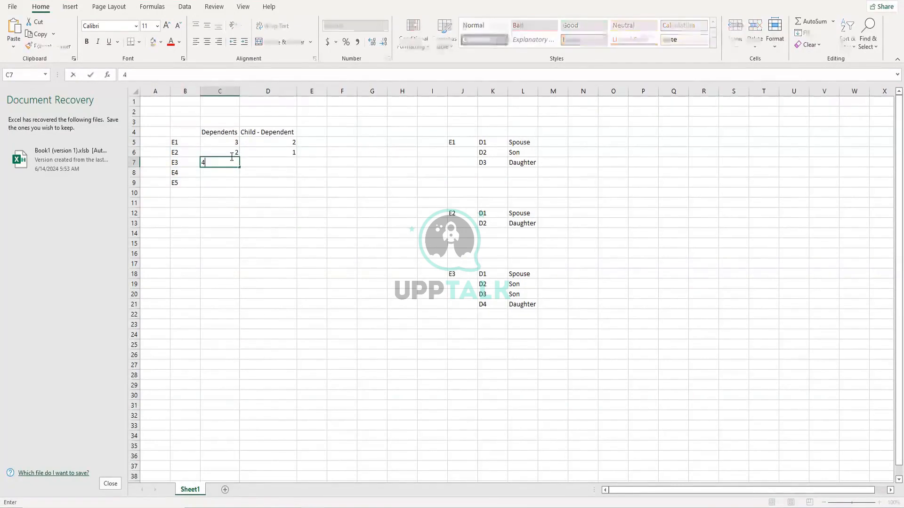
{"action": "left_click", "coordinate": [257, 163]}
{"action": "type", "text": "3"}
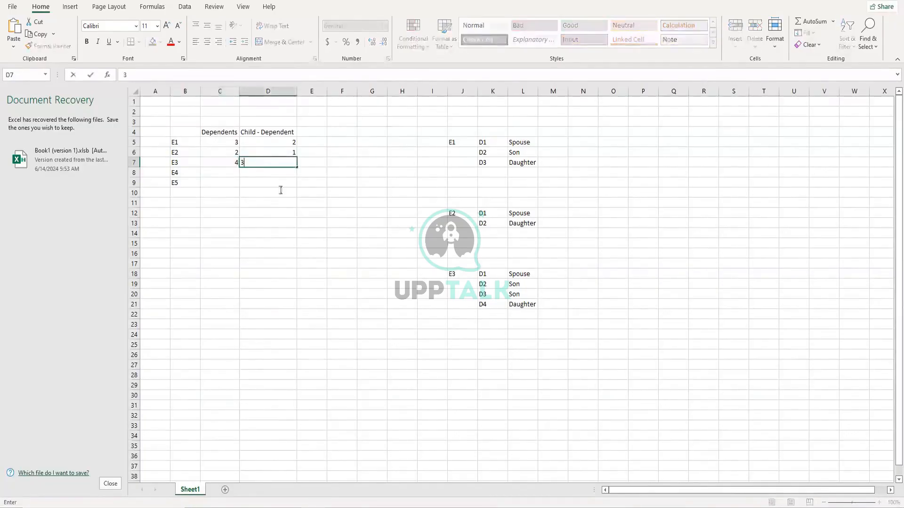
{"action": "left_click", "coordinate": [296, 211]}
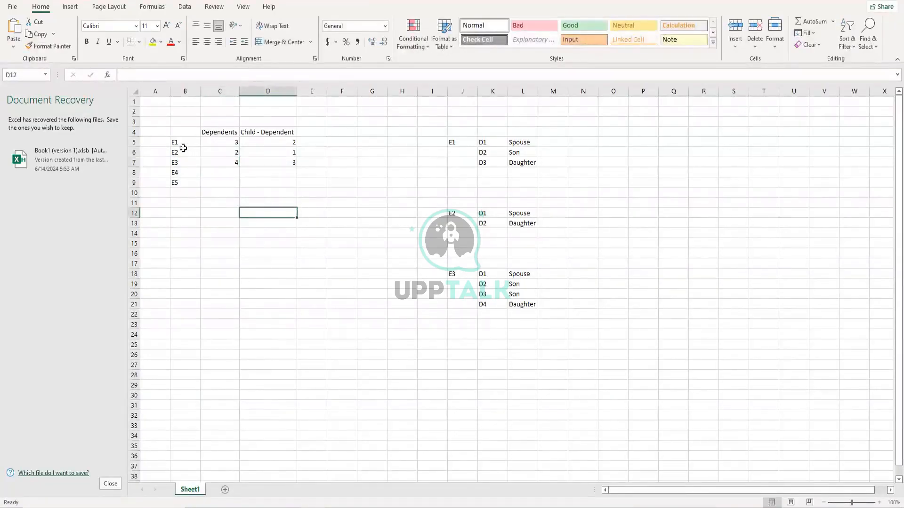
{"action": "left_click_drag", "start_coordinate": [176, 134], "coordinate": [176, 183]}
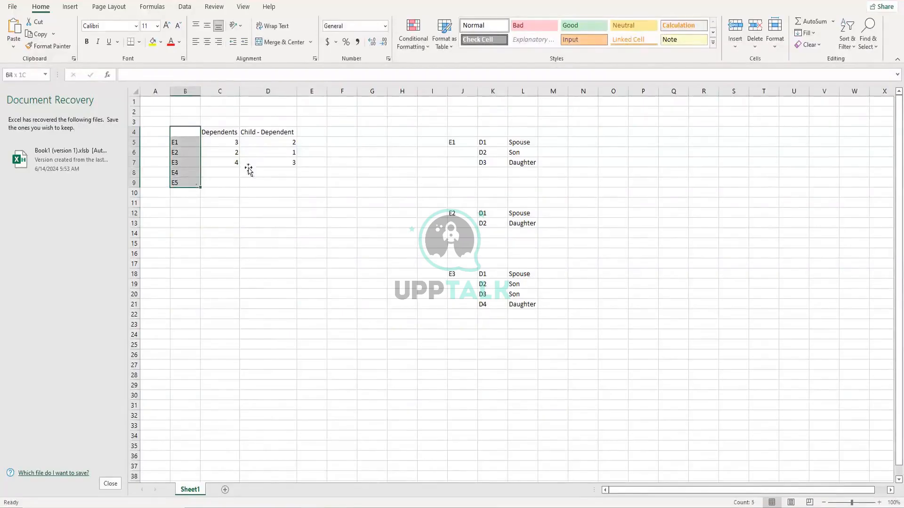
{"action": "left_click_drag", "start_coordinate": [516, 143], "coordinate": [513, 174]}
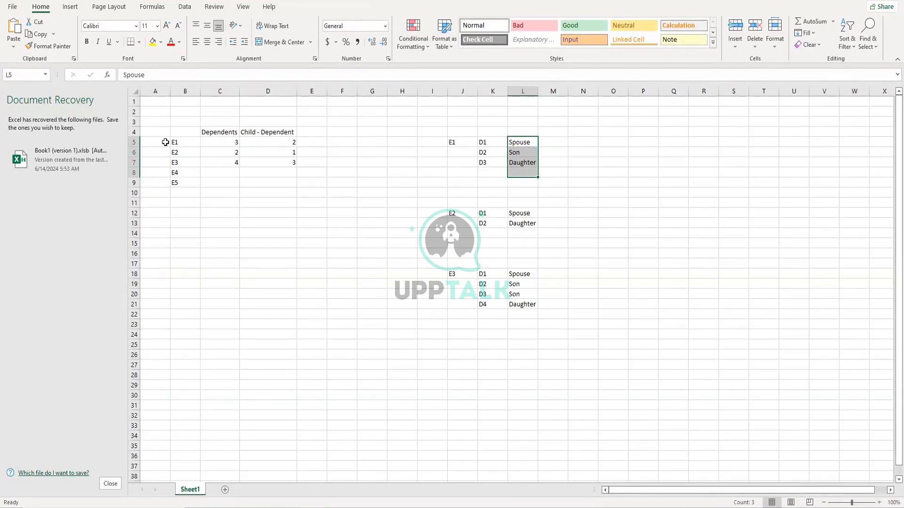
{"action": "left_click", "coordinate": [219, 139]}
{"action": "left_click", "coordinate": [219, 133]}
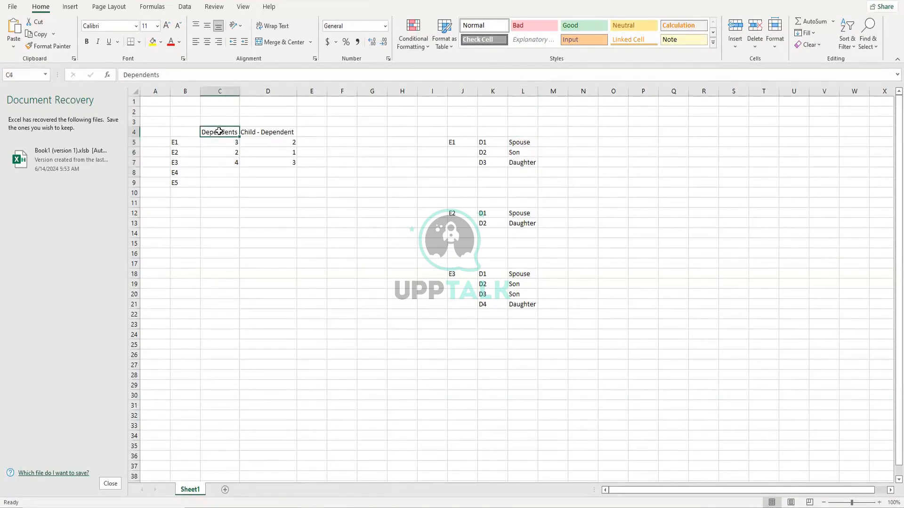
Add the heading Employee above the employee list in cell B4 and fit column B to it.
{"action": "left_click", "coordinate": [185, 132]}
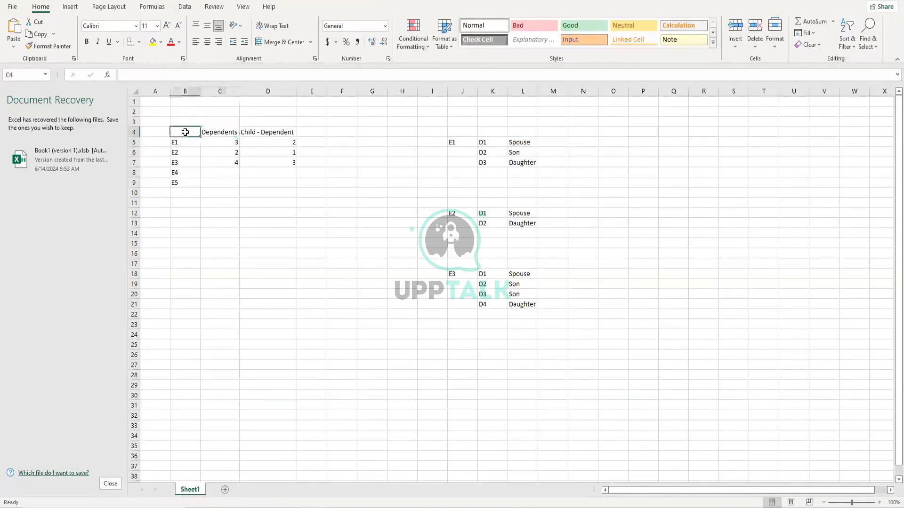
{"action": "type", "text": "Em"}
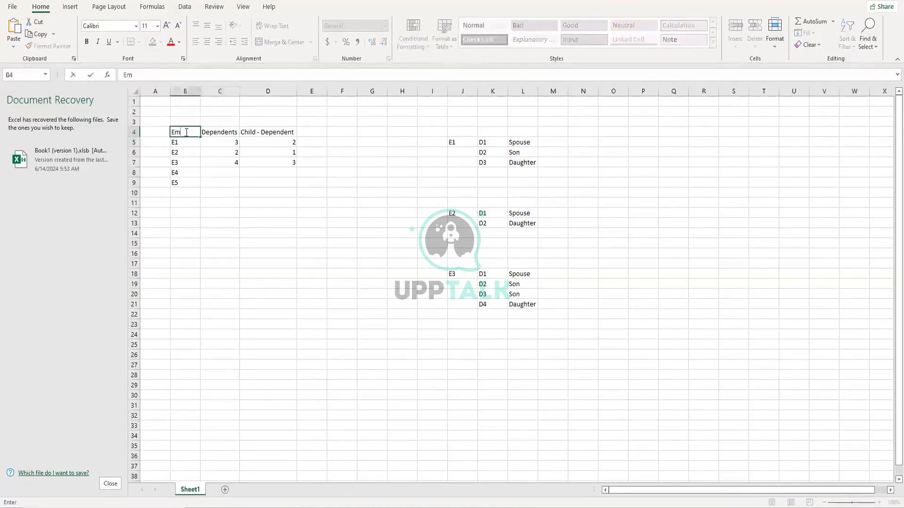
{"action": "type", "text": "ployee"}
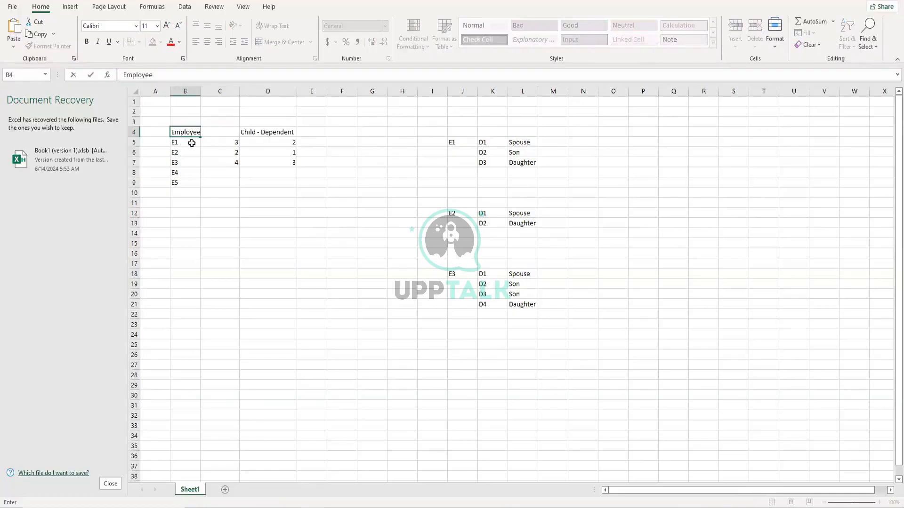
{"action": "key", "text": "Return"}
{"action": "key", "text": "Return"}
{"action": "double_click", "coordinate": [200, 91]}
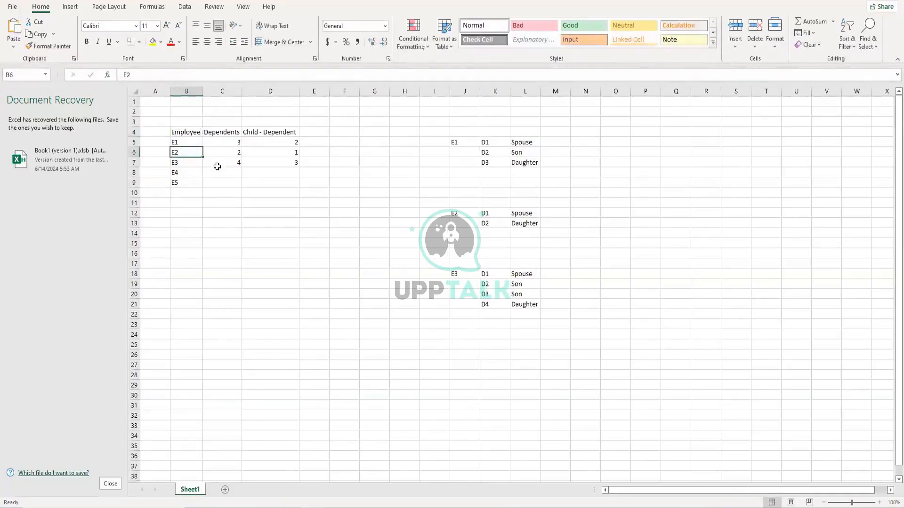
{"action": "left_click", "coordinate": [221, 133]}
{"action": "left_click", "coordinate": [224, 143]}
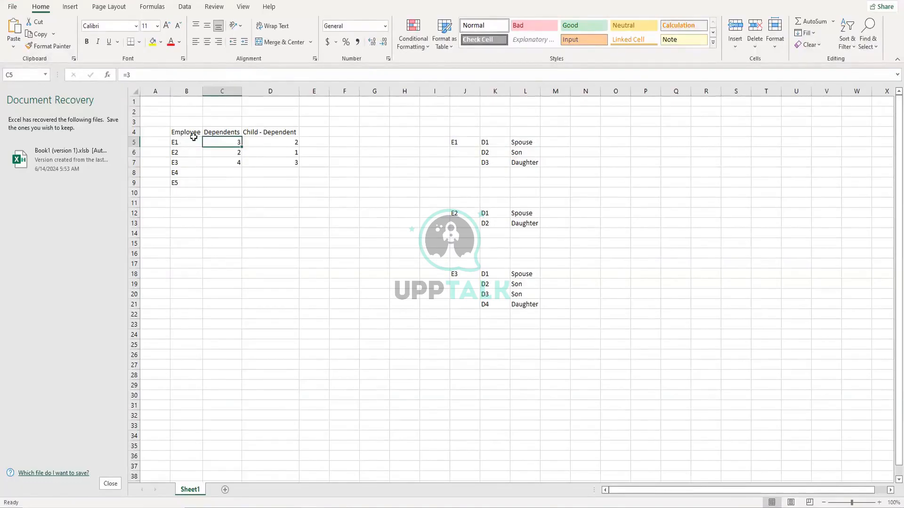
{"action": "left_click", "coordinate": [254, 142]}
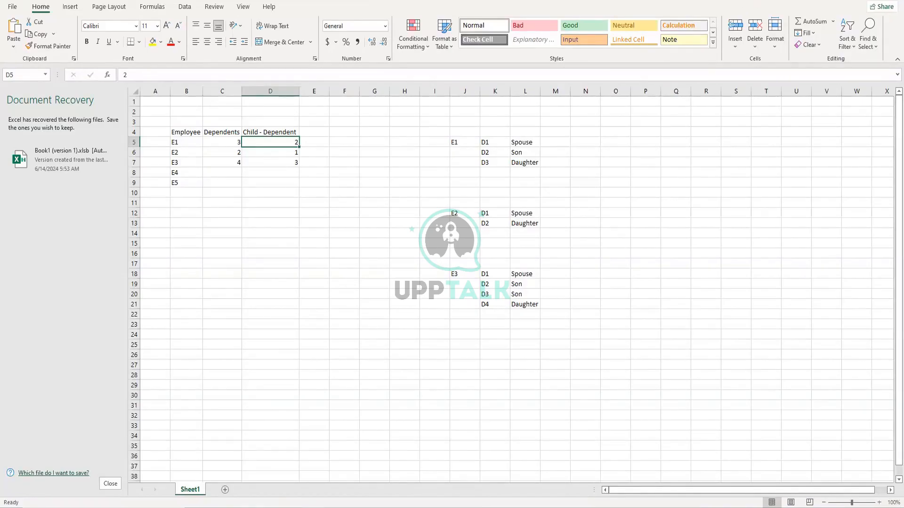
Switch to Workday and open the calculated field CF CRI Dependents on Worker for editing.
{"action": "left_click", "coordinate": [226, 507]}
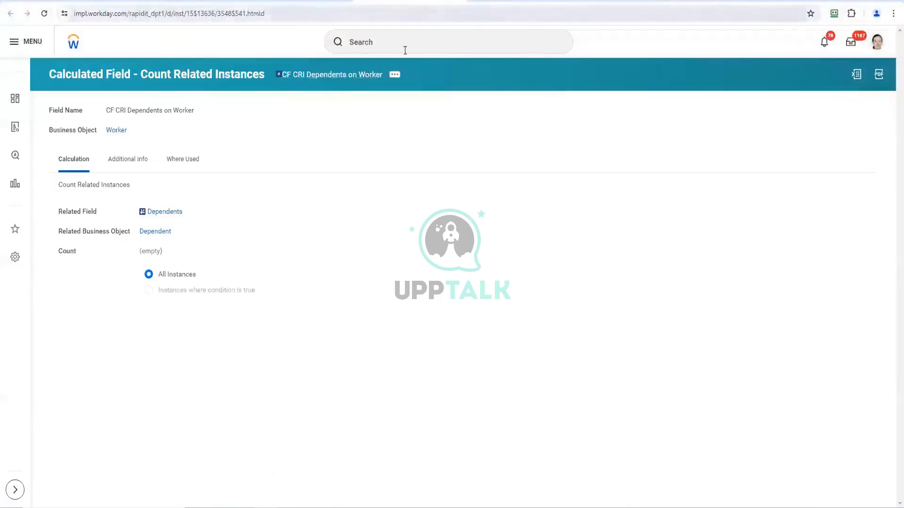
{"action": "left_click", "coordinate": [394, 74]}
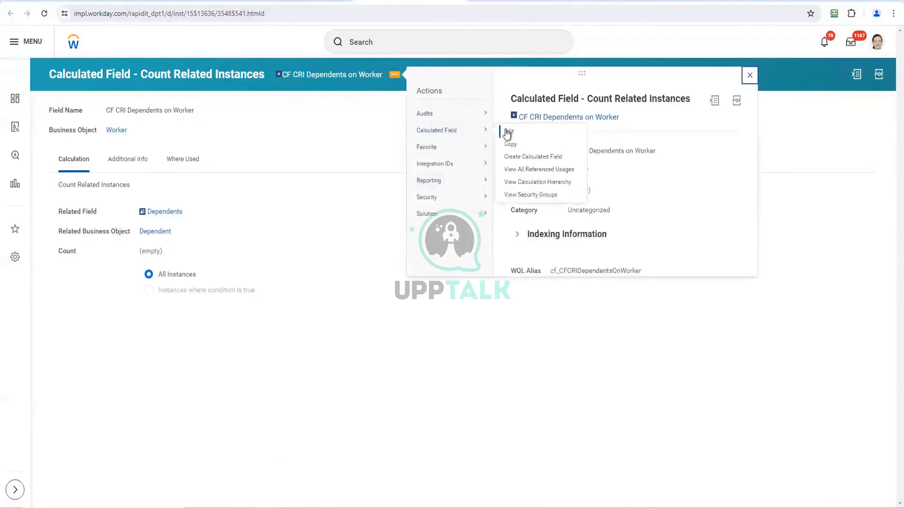
{"action": "left_click", "coordinate": [506, 133]}
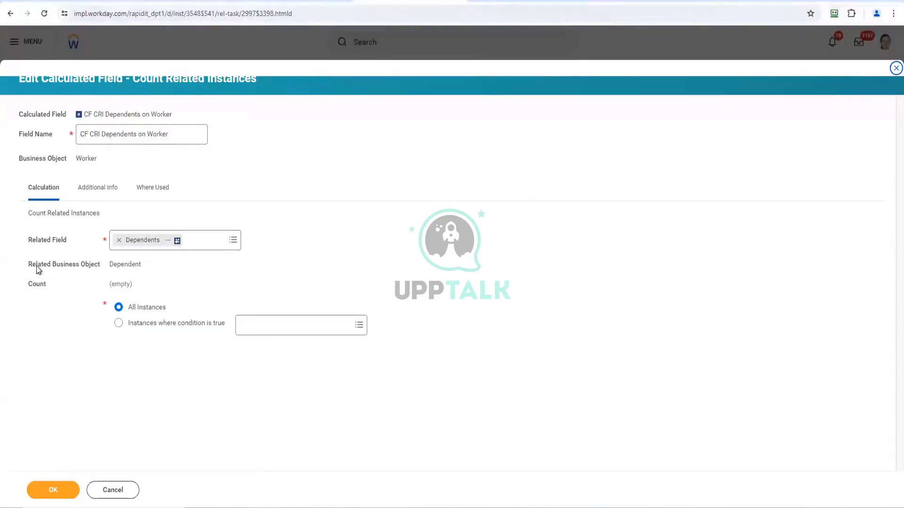
Examine the field's Related Business Object and its counting options, All Instances and Instances where condition is true.
{"action": "left_click_drag", "start_coordinate": [33, 266], "coordinate": [149, 272]}
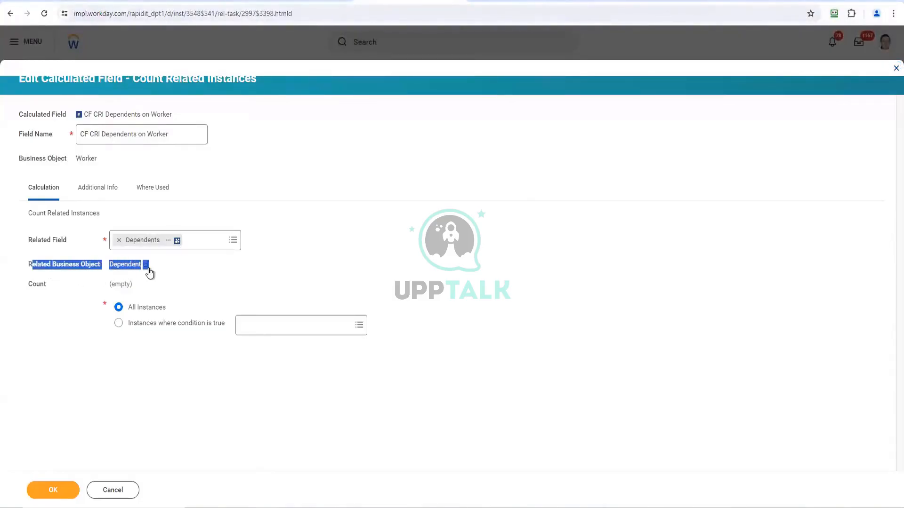
{"action": "left_click", "coordinate": [199, 274]}
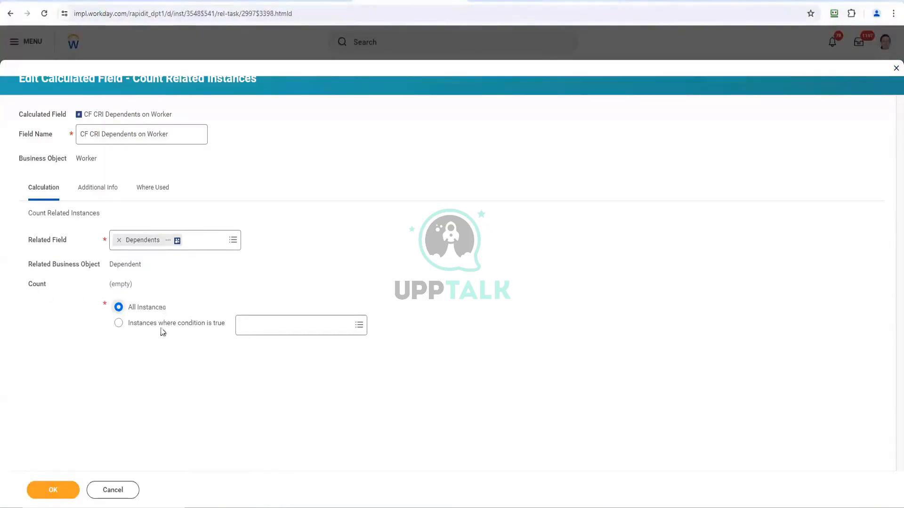
{"action": "left_click_drag", "start_coordinate": [128, 306], "coordinate": [224, 326]}
{"action": "left_click", "coordinate": [130, 323]}
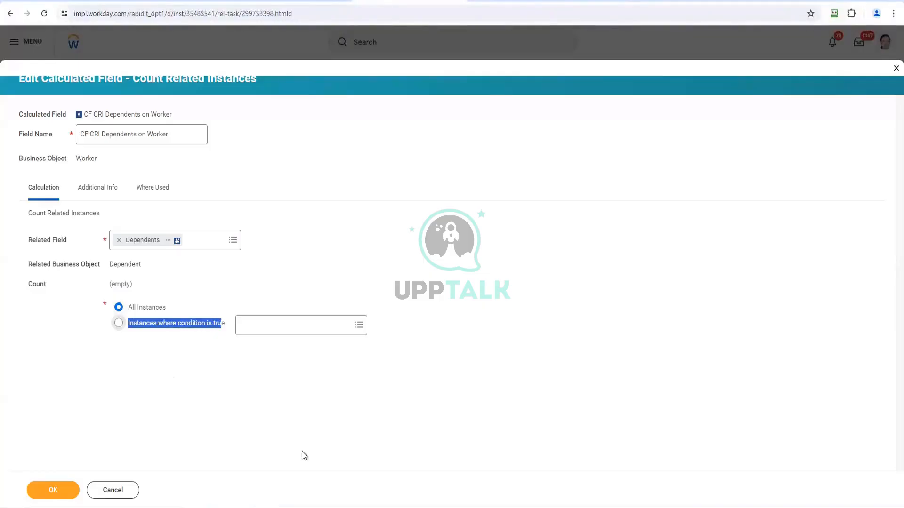
Switch back to the Excel sheet and review the employees' counts in the Dependents column.
{"action": "left_click", "coordinate": [325, 507]}
{"action": "left_click", "coordinate": [229, 147]}
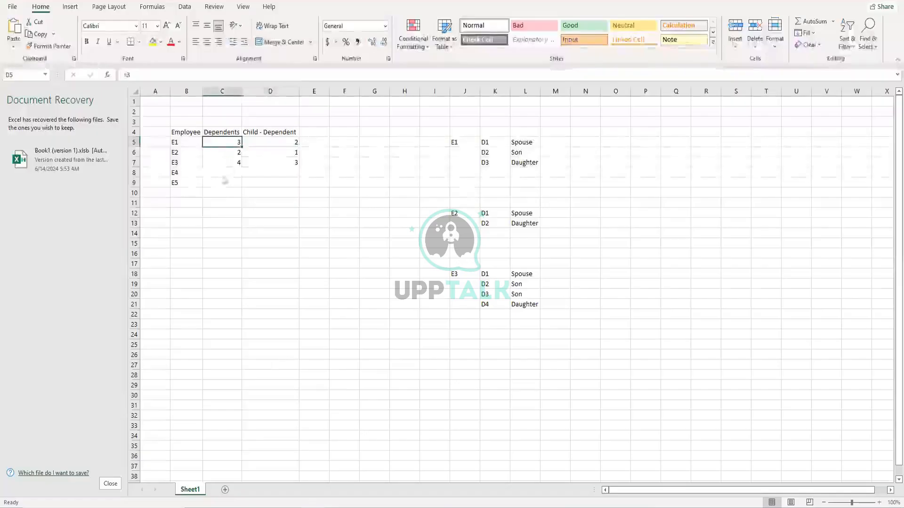
{"action": "left_click", "coordinate": [220, 181]}
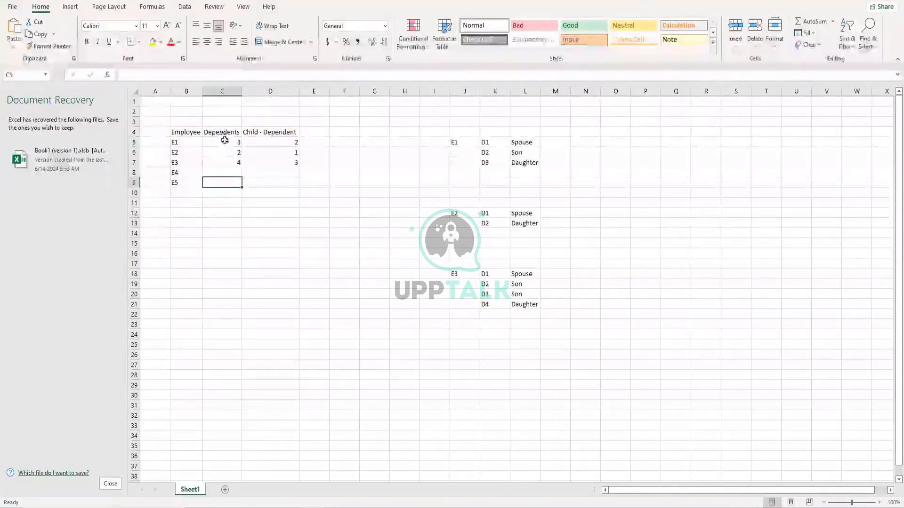
Compare the Dependents and Child - Dependent columns in the Excel sheet with the count options of the Workday calculated field.
{"action": "left_click_drag", "start_coordinate": [222, 124], "coordinate": [222, 221]}
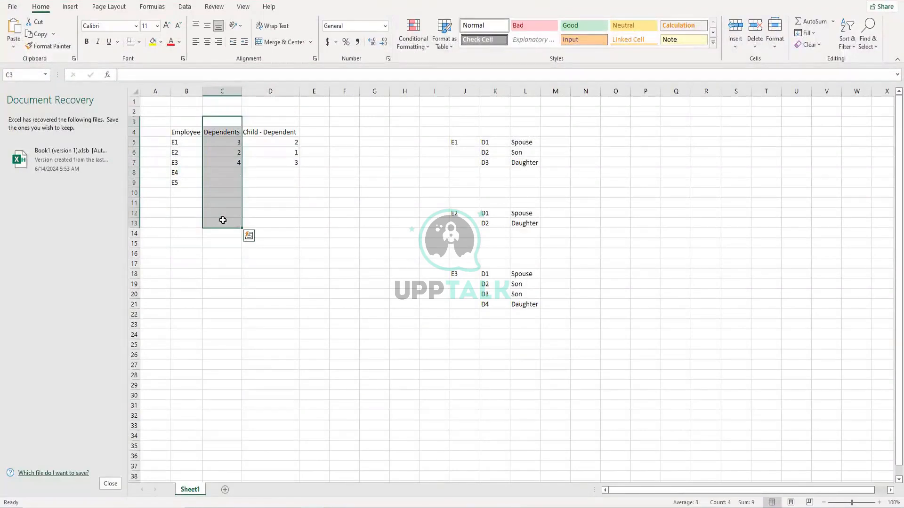
{"action": "left_click", "coordinate": [260, 134]}
{"action": "left_click_drag", "start_coordinate": [263, 121], "coordinate": [259, 228]}
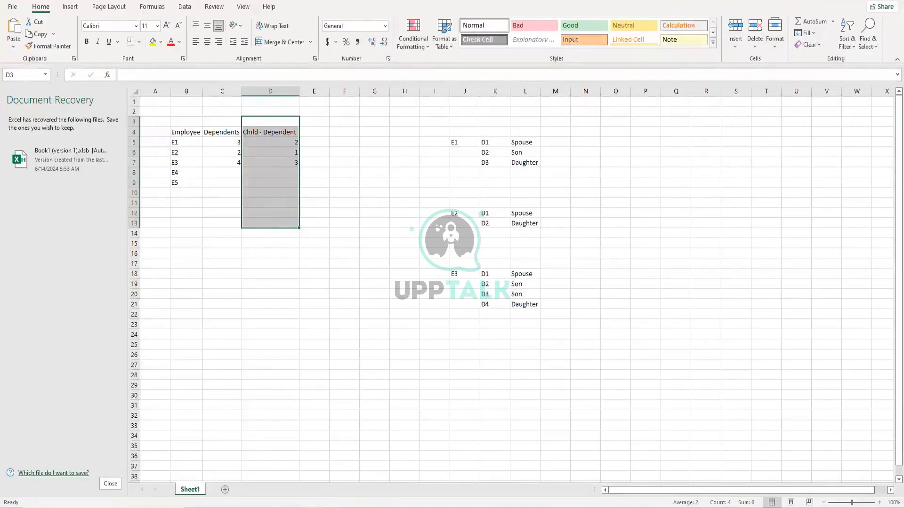
{"action": "left_click", "coordinate": [270, 347]}
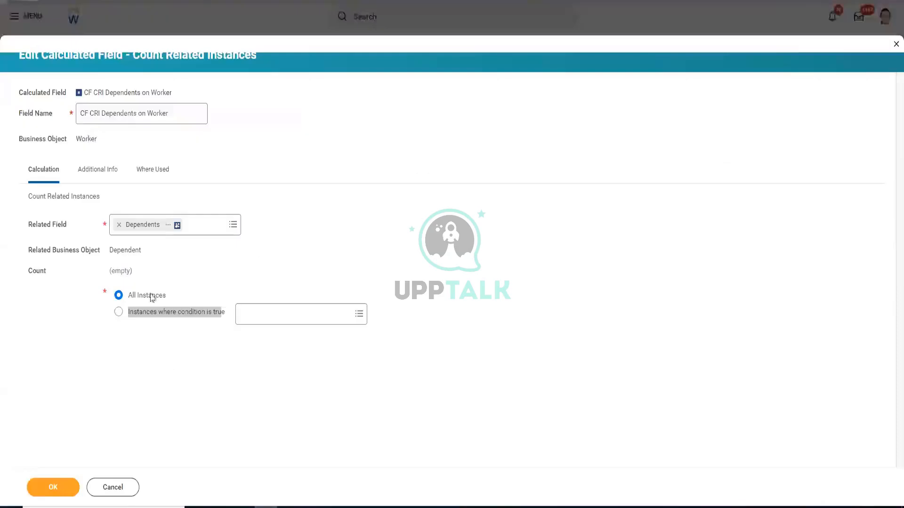
{"action": "left_click", "coordinate": [118, 340]}
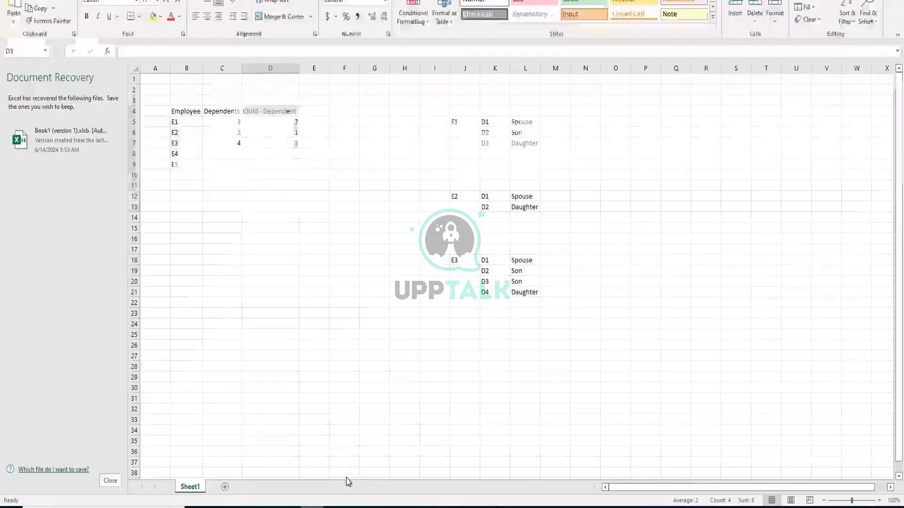
{"action": "left_click_drag", "start_coordinate": [292, 214], "coordinate": [292, 115]}
{"action": "left_click", "coordinate": [287, 121]}
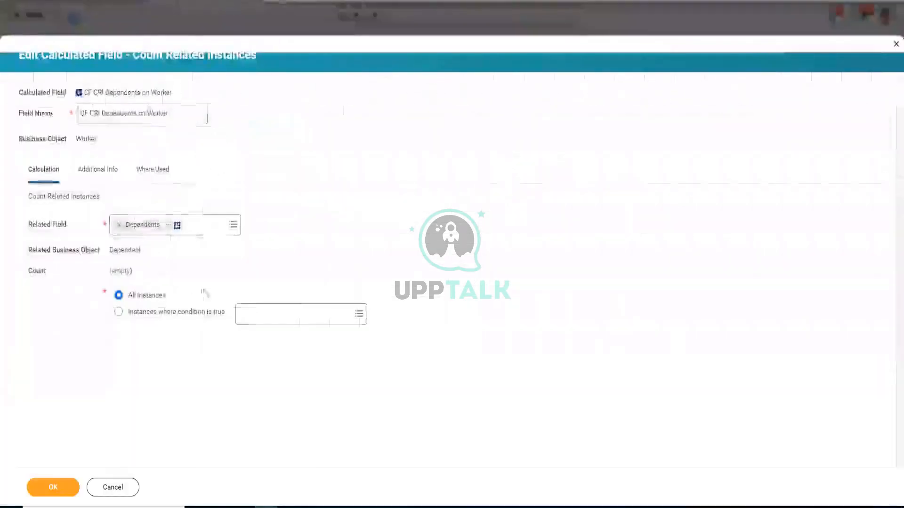
In Workday, set Count to Instances where condition is true and start creating a calculated field for that condition.
{"action": "left_click", "coordinate": [144, 318]}
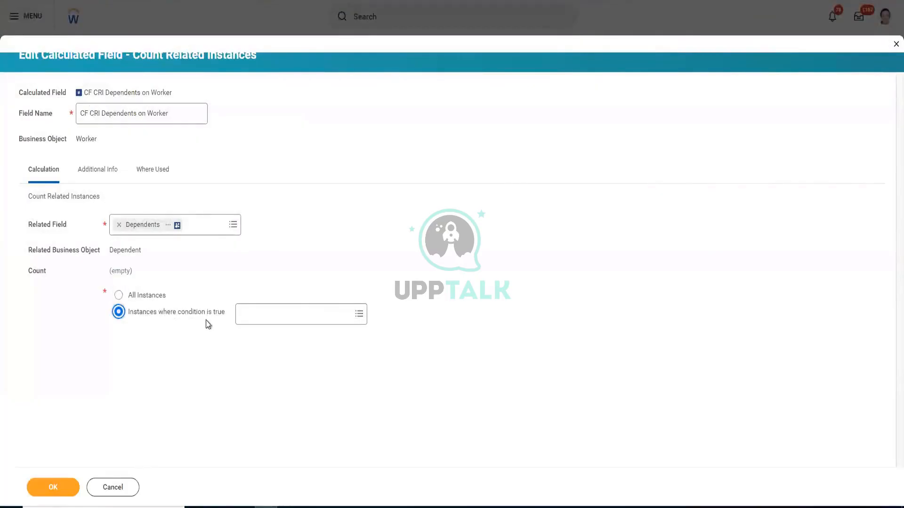
{"action": "left_click", "coordinate": [283, 314]}
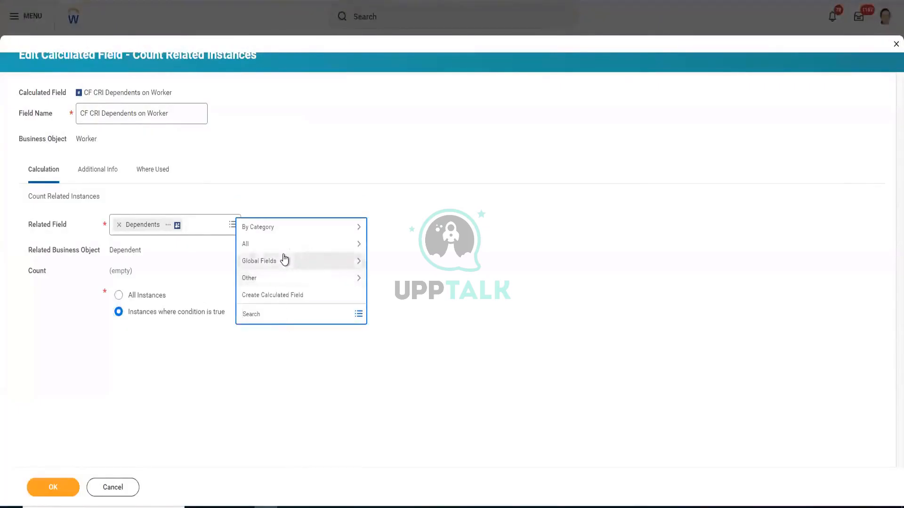
{"action": "left_click", "coordinate": [288, 298]}
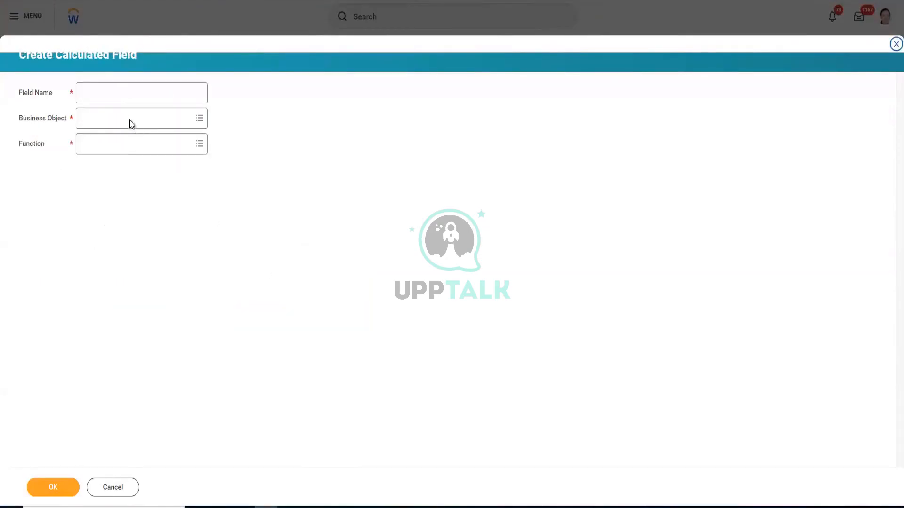
Create the calculated field CF TF RelationShip is Child on Dependent with business object Dependent and function True/False Condition.
{"action": "left_click", "coordinate": [131, 99]}
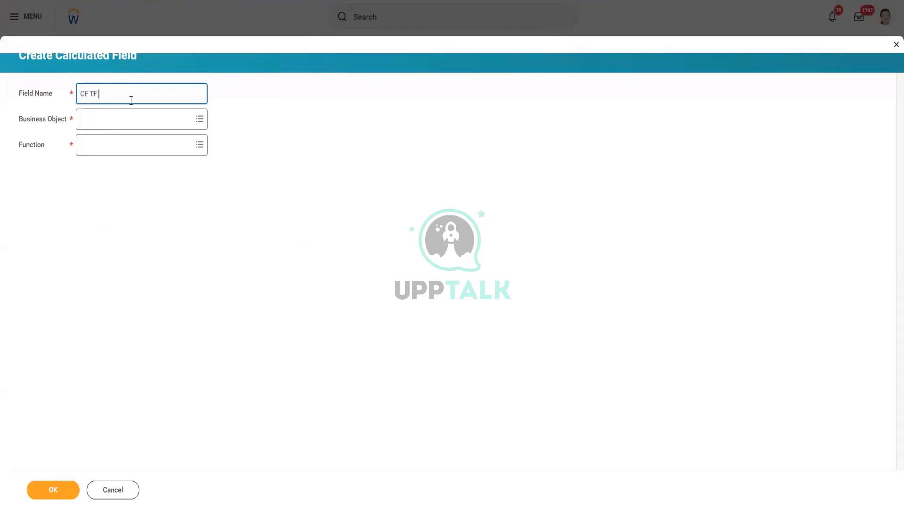
{"action": "type", "text": "TF RelationShip is"}
{"action": "type", "text": "Child on Dependent"}
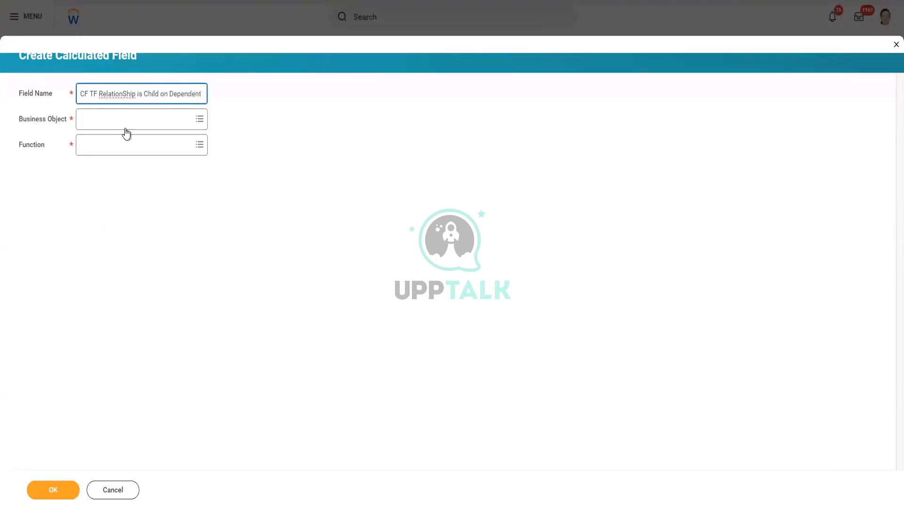
{"action": "left_click", "coordinate": [126, 119]}
{"action": "type", "text": "Depende"}
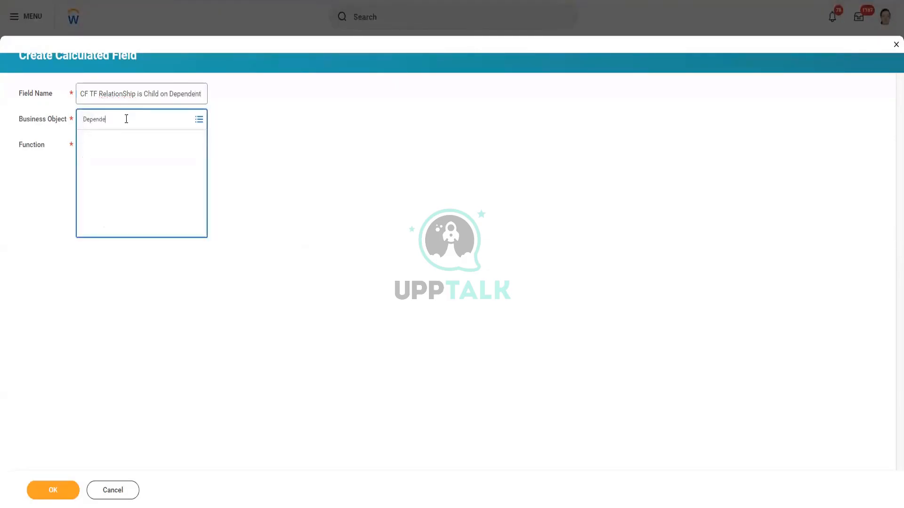
{"action": "key", "text": "Return"}
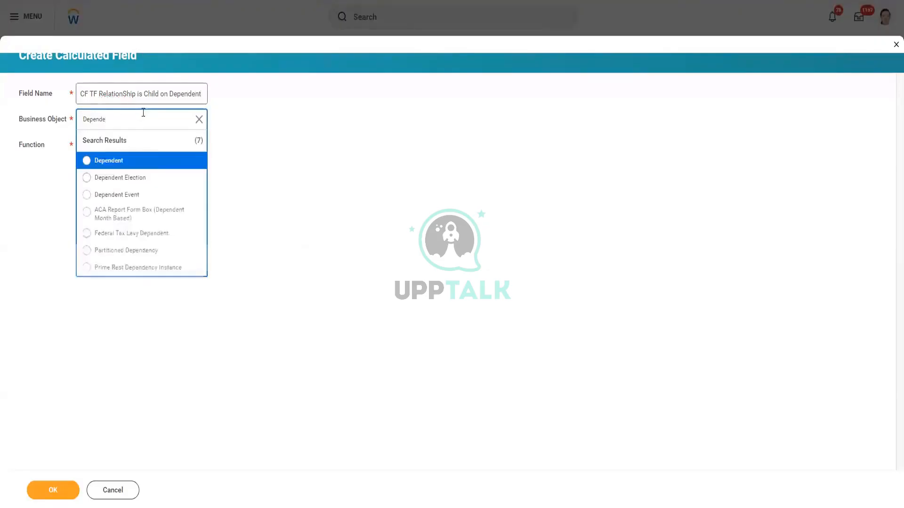
{"action": "left_click", "coordinate": [157, 162]}
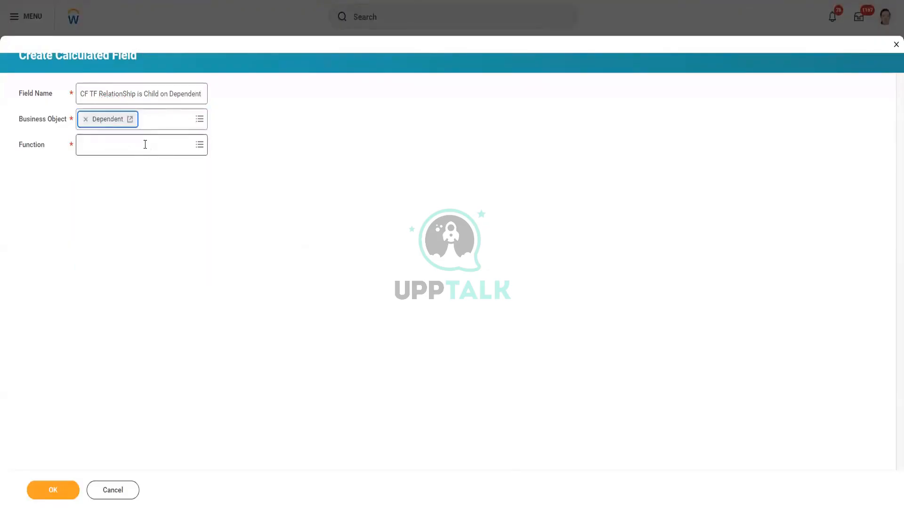
{"action": "left_click", "coordinate": [145, 144]}
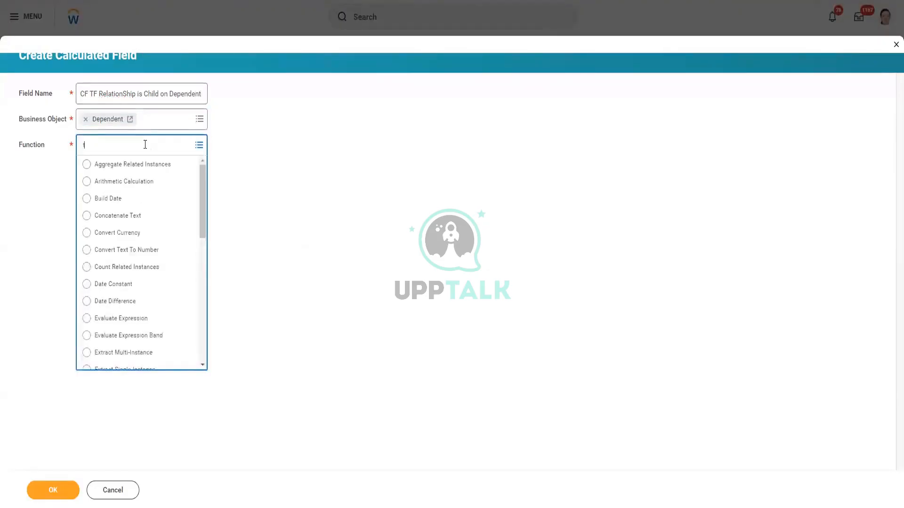
{"action": "type", "text": "true"}
{"action": "key", "text": "Return"}
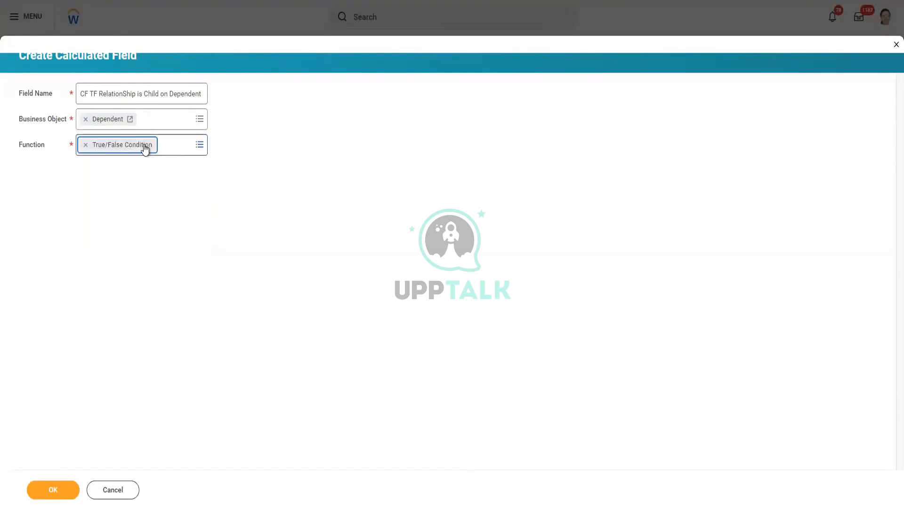
{"action": "left_click", "coordinate": [56, 485]}
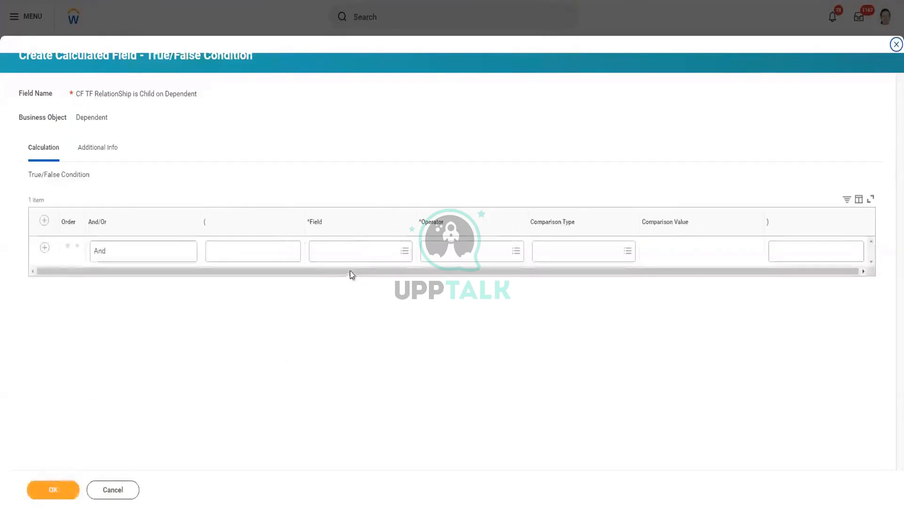
Search for relation and choose Relationship as the field of the True/False condition row.
{"action": "left_click", "coordinate": [353, 252]}
{"action": "type", "text": "re"}
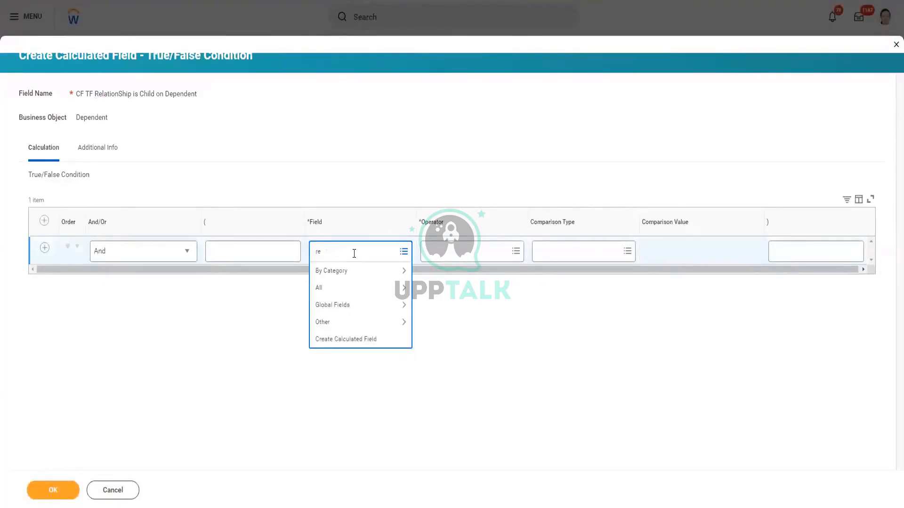
{"action": "type", "text": "kation"}
{"action": "key", "text": "Return"}
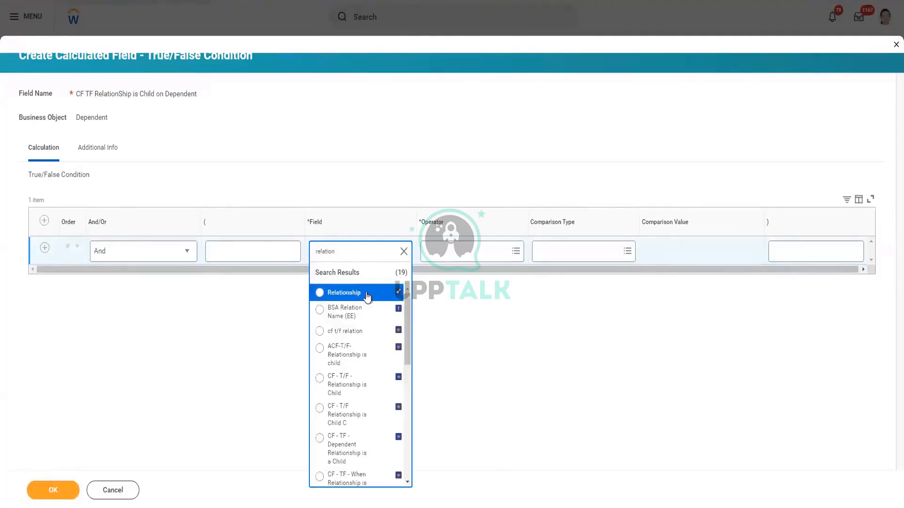
{"action": "left_click", "coordinate": [366, 294]}
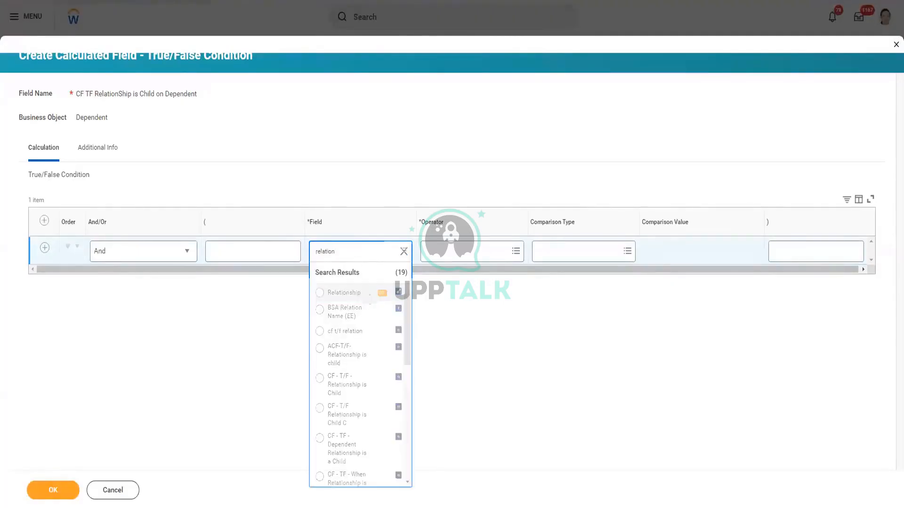
{"action": "left_click", "coordinate": [497, 307]}
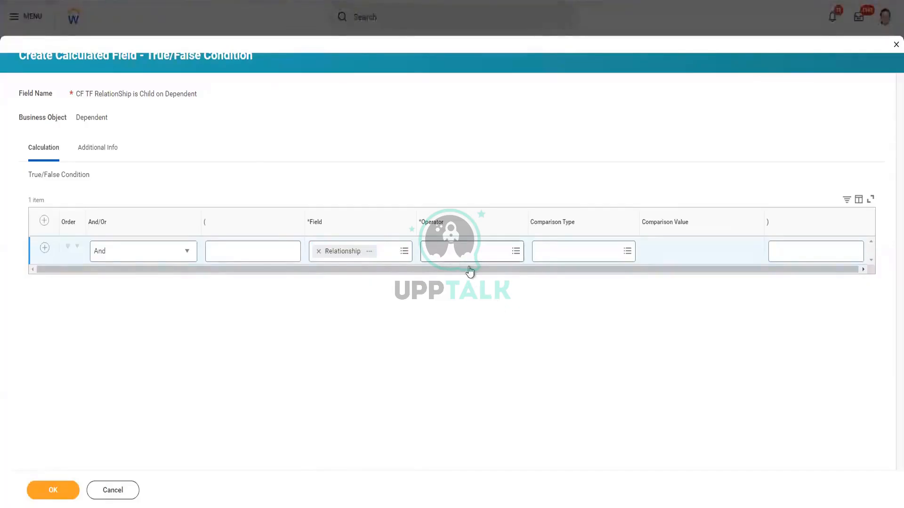
Set the condition's operator to in the selection list.
{"action": "left_click", "coordinate": [460, 250]}
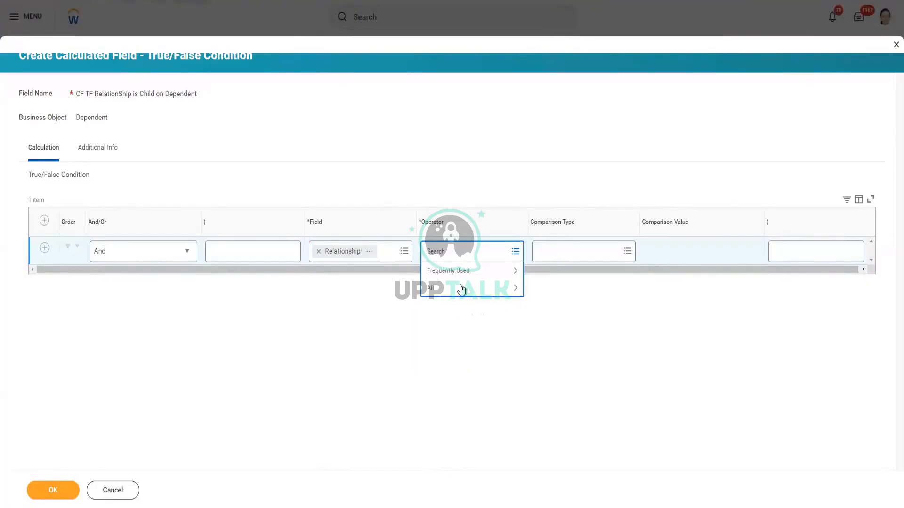
{"action": "left_click", "coordinate": [461, 287]}
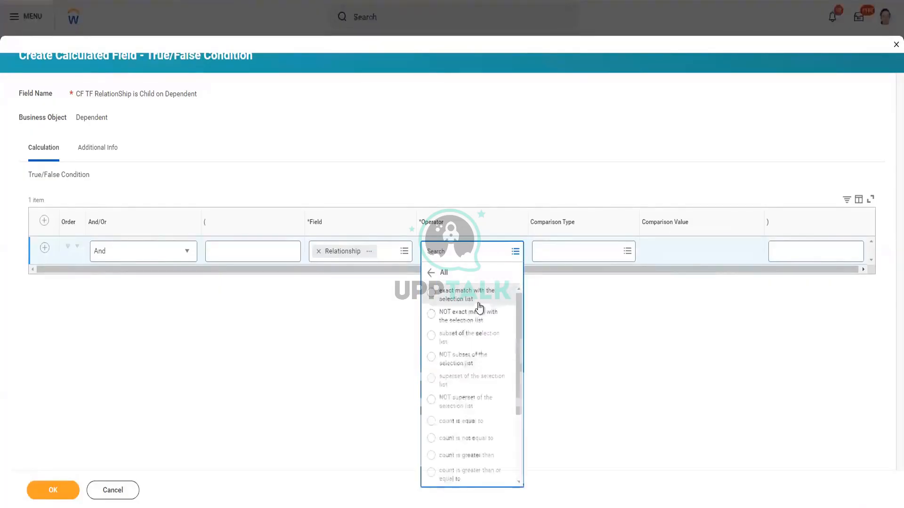
{"action": "scroll", "coordinate": [482, 357], "scroll_direction": "down", "scroll_amount": 5}
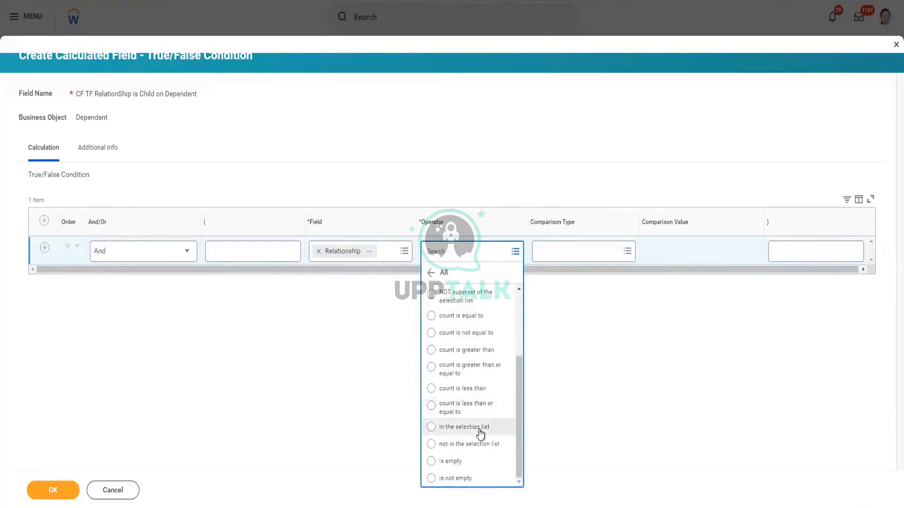
{"action": "left_click", "coordinate": [476, 428]}
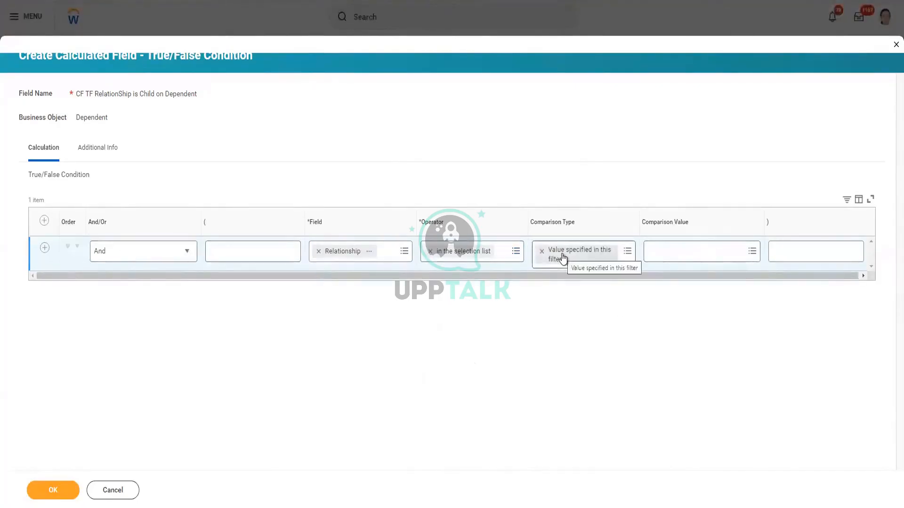
Choose Child as the condition's comparison value, and save both the condition field and the CF CRI Dependents on Worker field.
{"action": "left_click", "coordinate": [689, 254]}
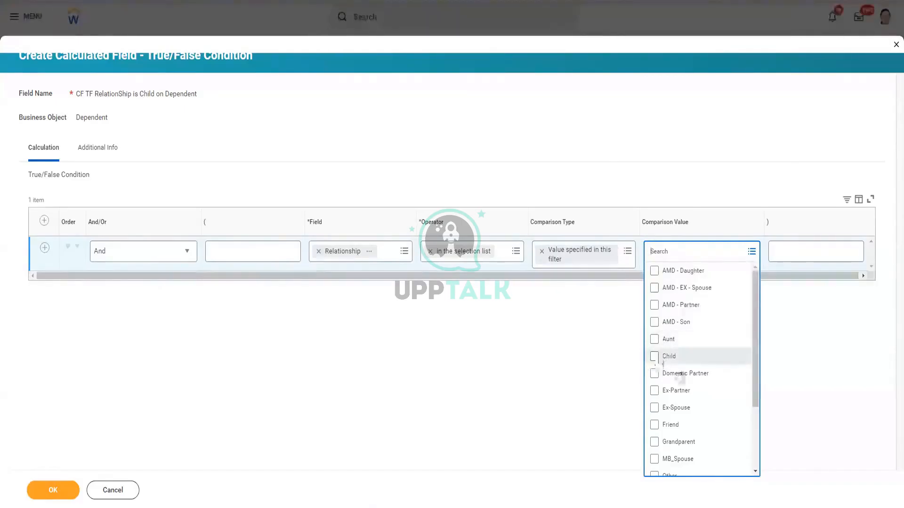
{"action": "scroll", "coordinate": [688, 376], "scroll_direction": "down", "scroll_amount": 1}
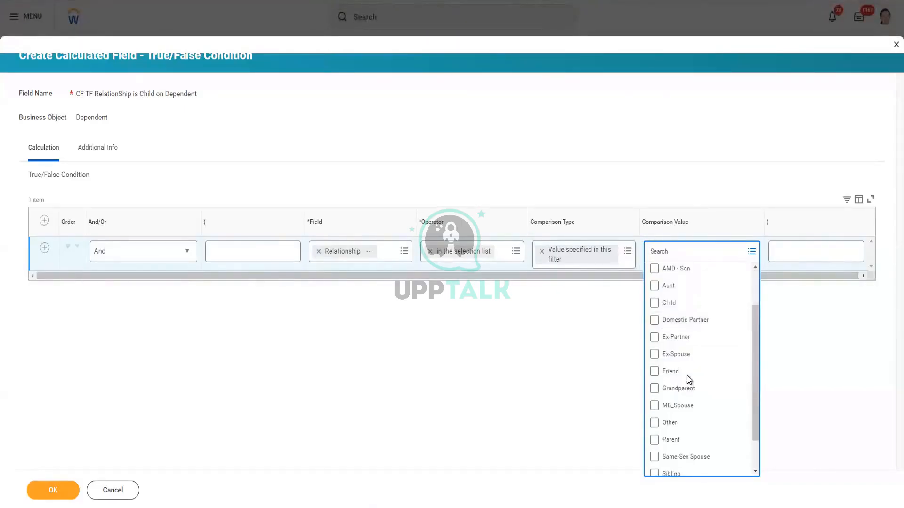
{"action": "scroll", "coordinate": [685, 378], "scroll_direction": "up", "scroll_amount": 1}
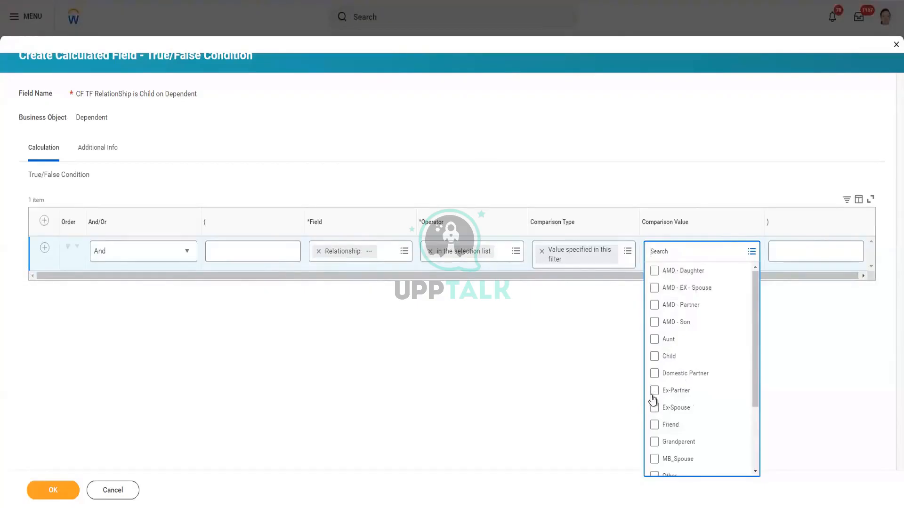
{"action": "left_click", "coordinate": [653, 359]}
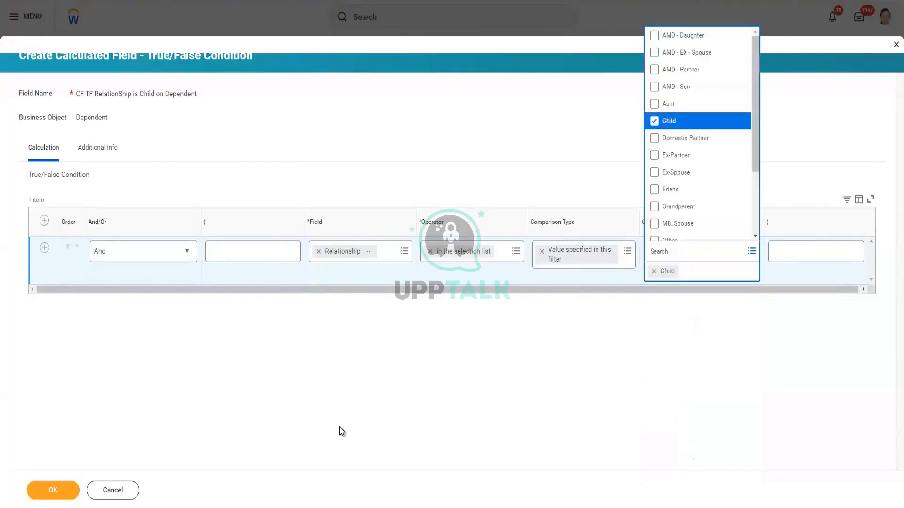
{"action": "left_click", "coordinate": [336, 442]}
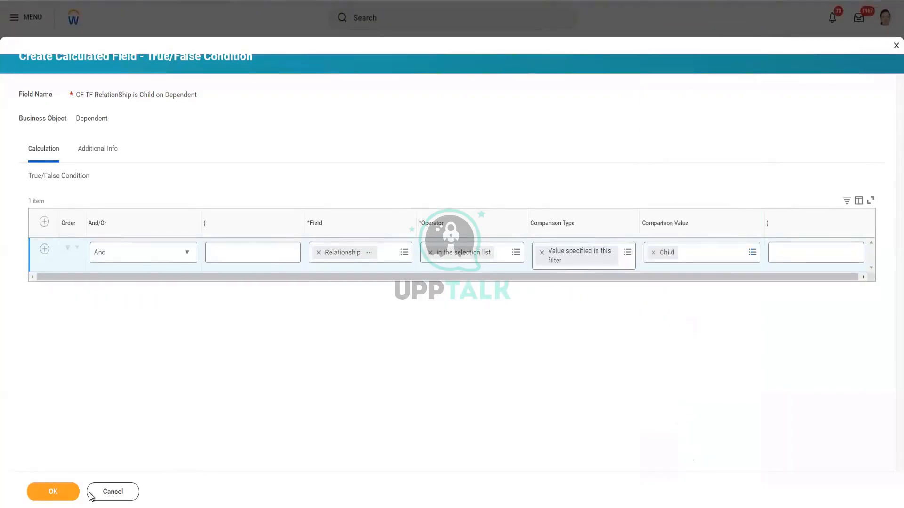
{"action": "left_click", "coordinate": [58, 499]}
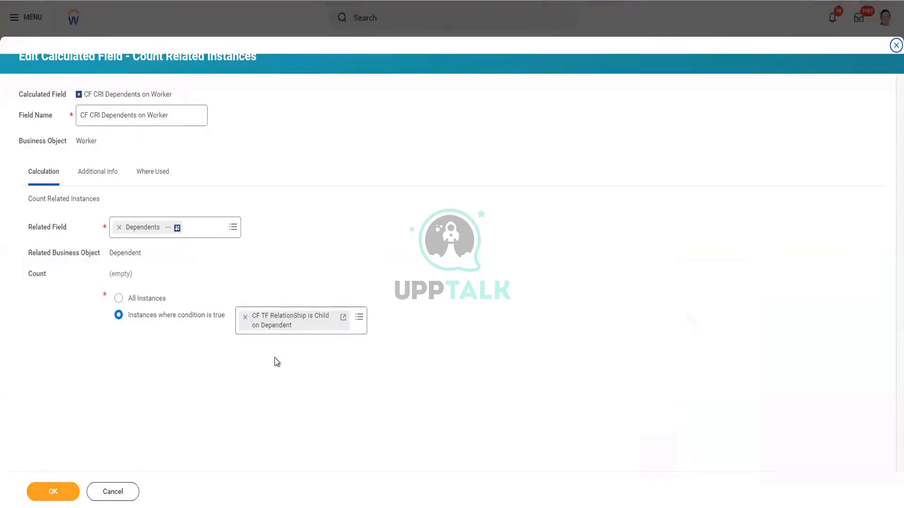
{"action": "left_click", "coordinate": [66, 492]}
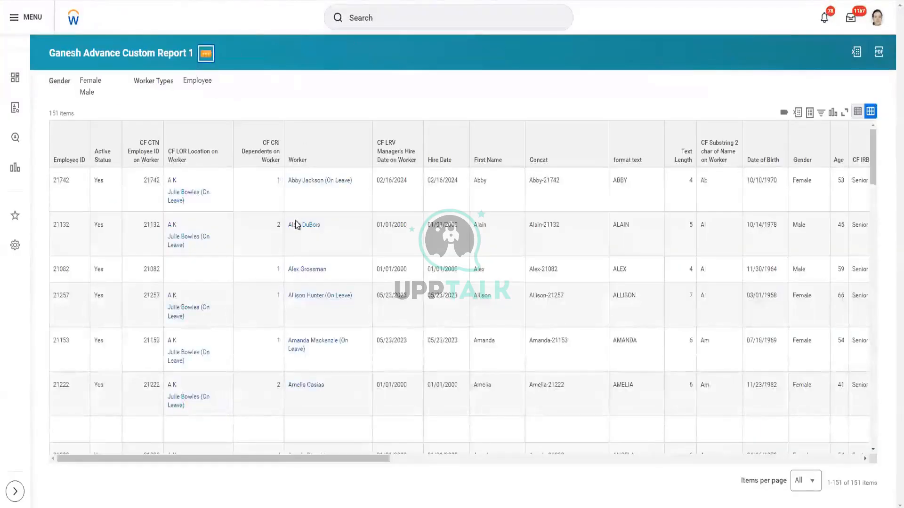
Return to the report, close its related actions, and examine the Dependents columns, including Relationship, at the far end of the table.
{"action": "key", "text": "F5"}
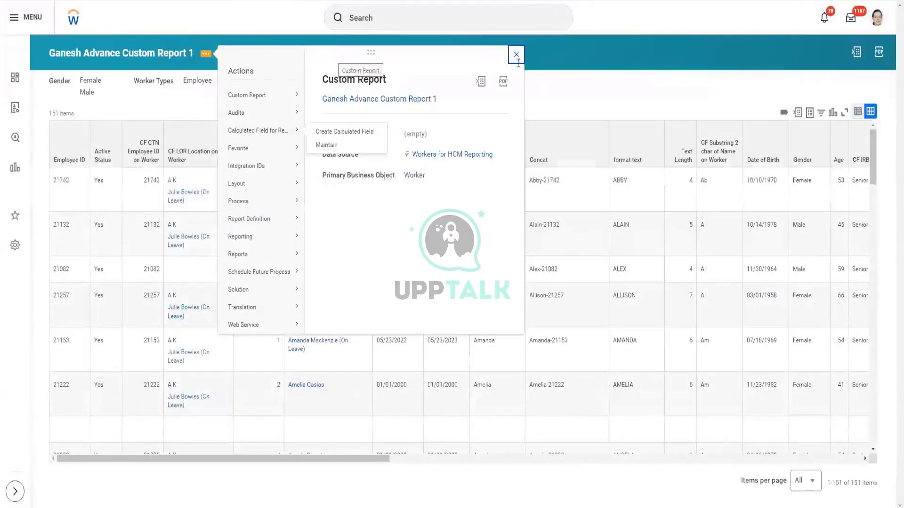
{"action": "left_click", "coordinate": [516, 55]}
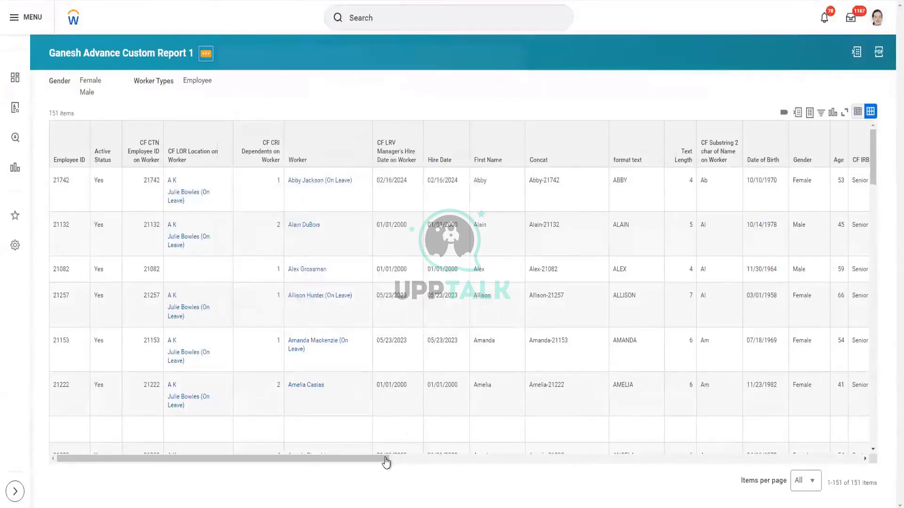
{"action": "left_click_drag", "start_coordinate": [382, 458], "coordinate": [795, 458]}
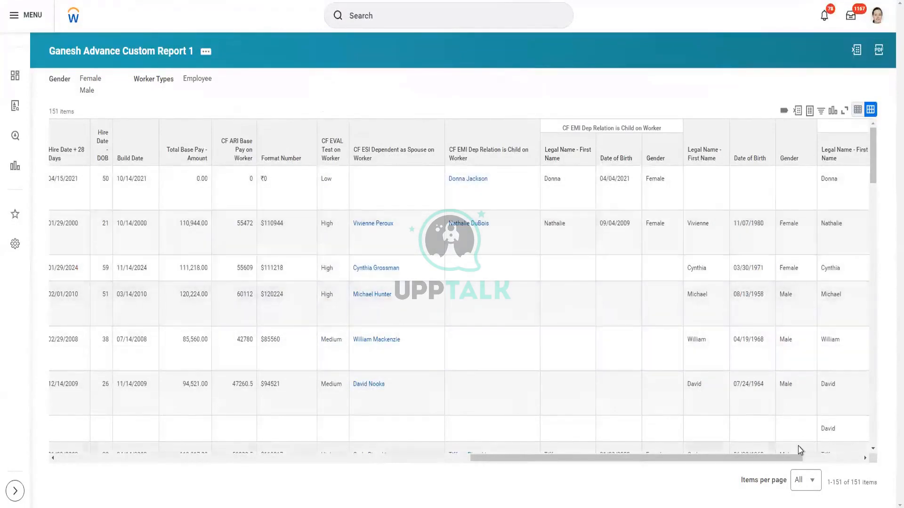
{"action": "scroll", "coordinate": [798, 450], "scroll_direction": "right", "scroll_amount": 1}
{"action": "scroll", "coordinate": [798, 450], "scroll_direction": "right", "scroll_amount": 5}
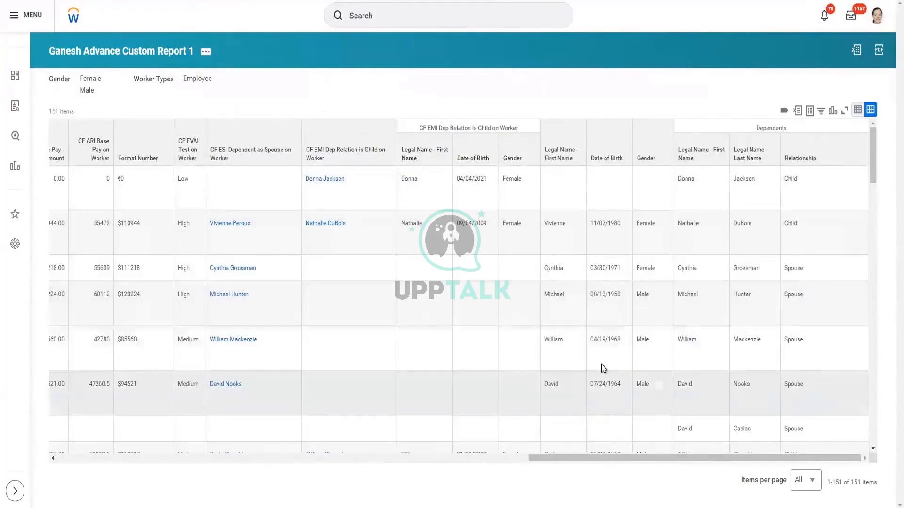
Compare the CF CRI Dependents on Worker counts near the report's start with the Dependents relationship columns at its far end.
{"action": "scroll", "coordinate": [606, 365], "scroll_direction": "down", "scroll_amount": 1}
{"action": "scroll", "coordinate": [606, 365], "scroll_direction": "up", "scroll_amount": 1}
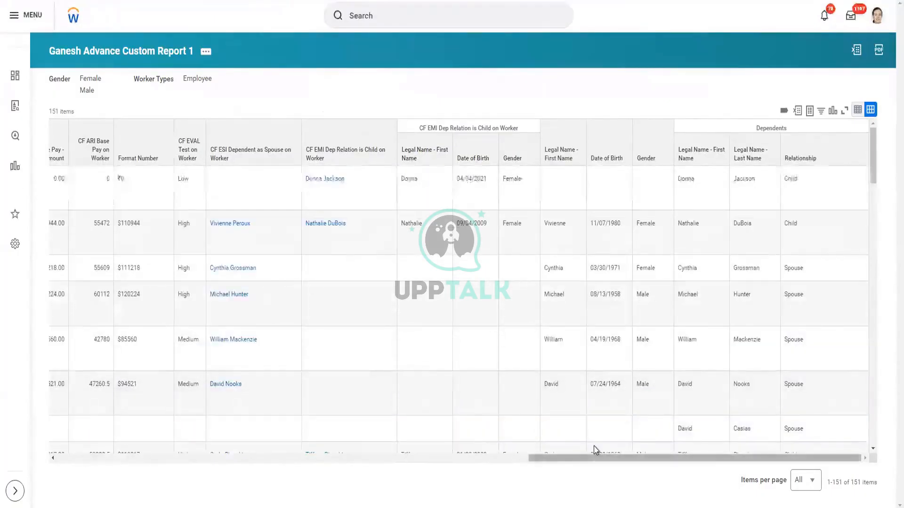
{"action": "scroll", "coordinate": [595, 450], "scroll_direction": "left", "scroll_amount": 5}
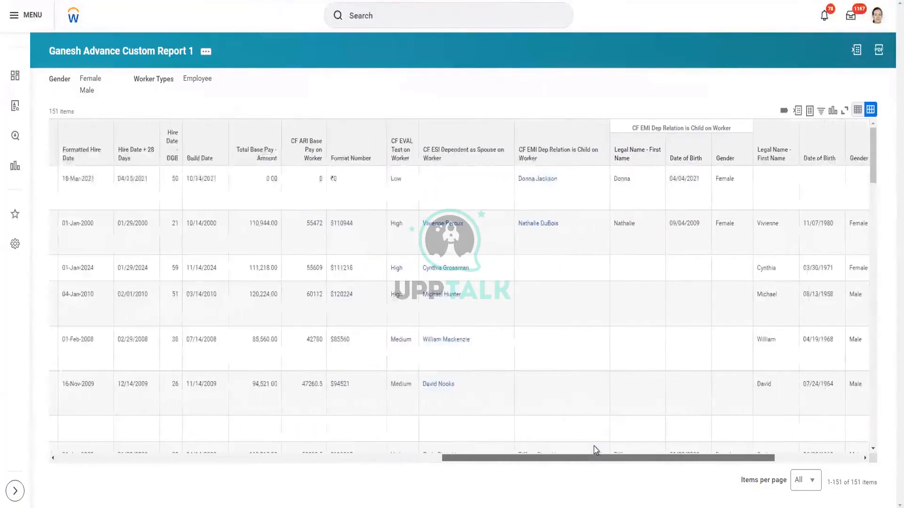
{"action": "scroll", "coordinate": [473, 449], "scroll_direction": "left", "scroll_amount": 2}
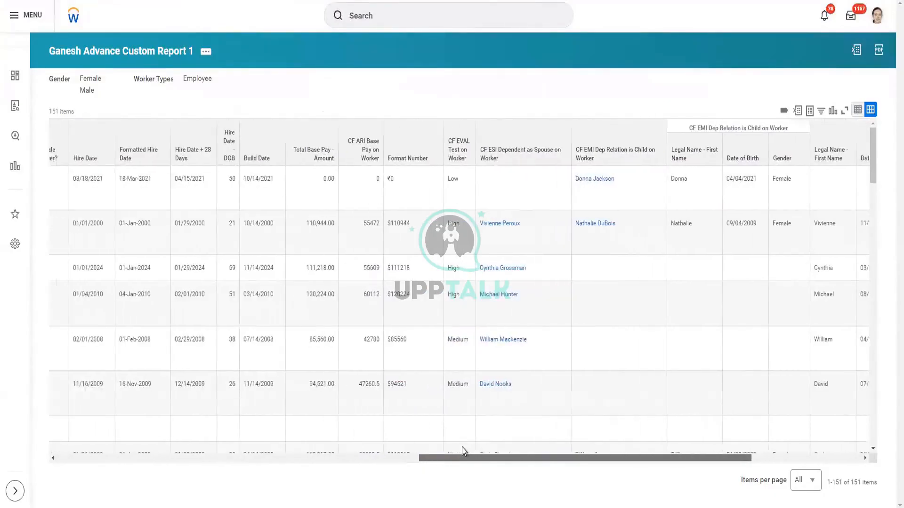
{"action": "scroll", "coordinate": [462, 447], "scroll_direction": "left", "scroll_amount": 3}
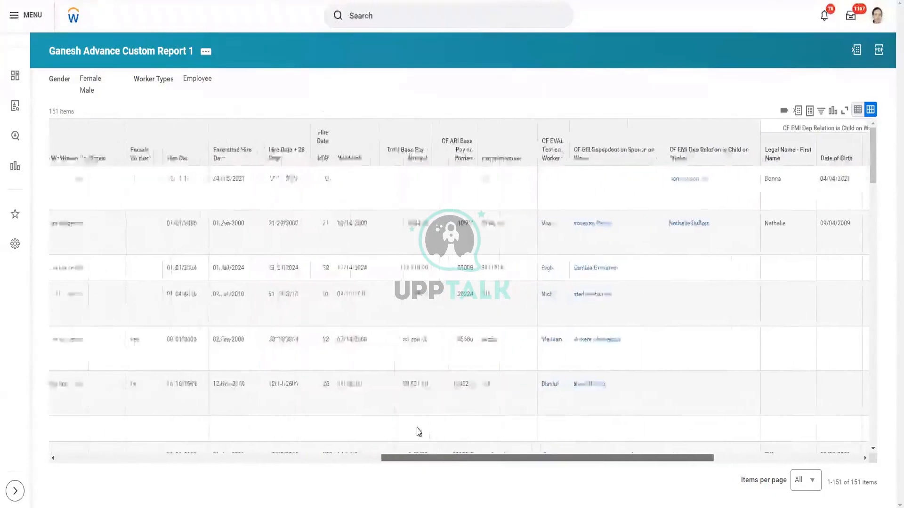
{"action": "scroll", "coordinate": [369, 420], "scroll_direction": "left", "scroll_amount": 6}
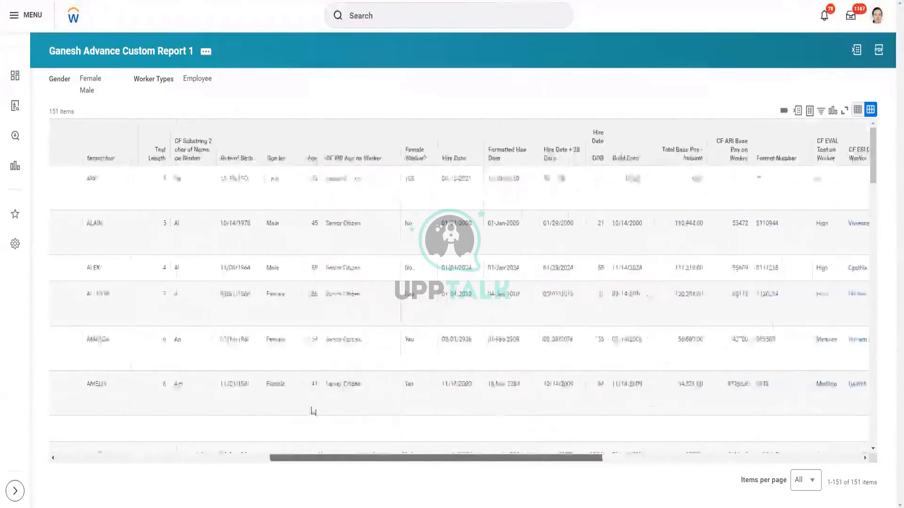
{"action": "scroll", "coordinate": [240, 397], "scroll_direction": "left", "scroll_amount": 10}
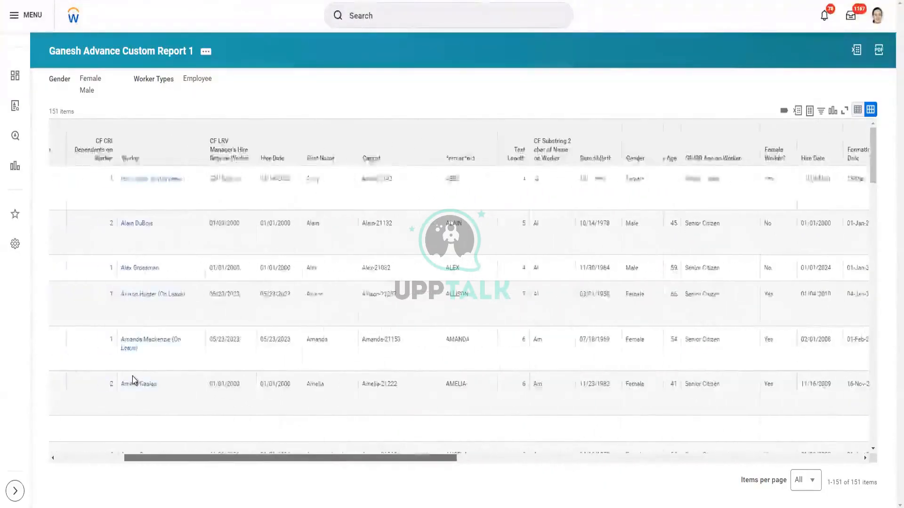
{"action": "scroll", "coordinate": [132, 379], "scroll_direction": "right", "scroll_amount": 20}
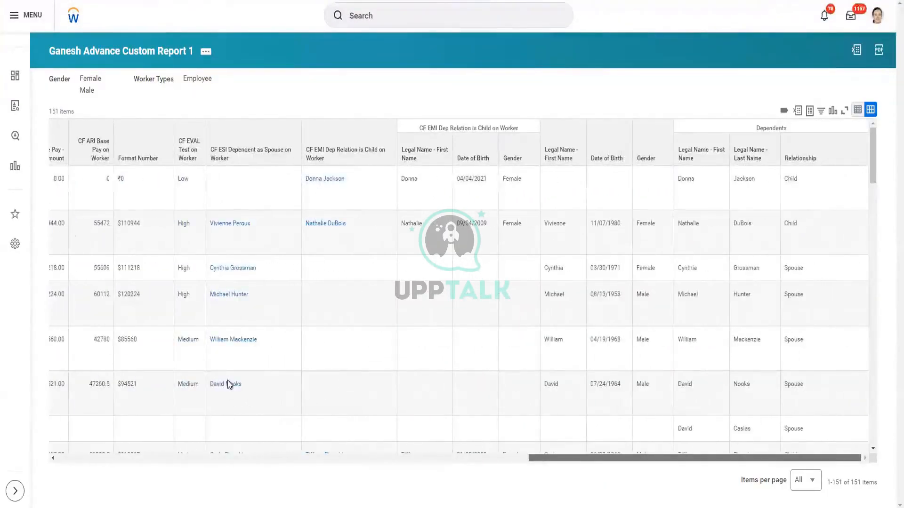
{"action": "scroll", "coordinate": [245, 393], "scroll_direction": "left", "scroll_amount": 10}
{"action": "left_click_drag", "start_coordinate": [252, 400], "coordinate": [253, 400]}
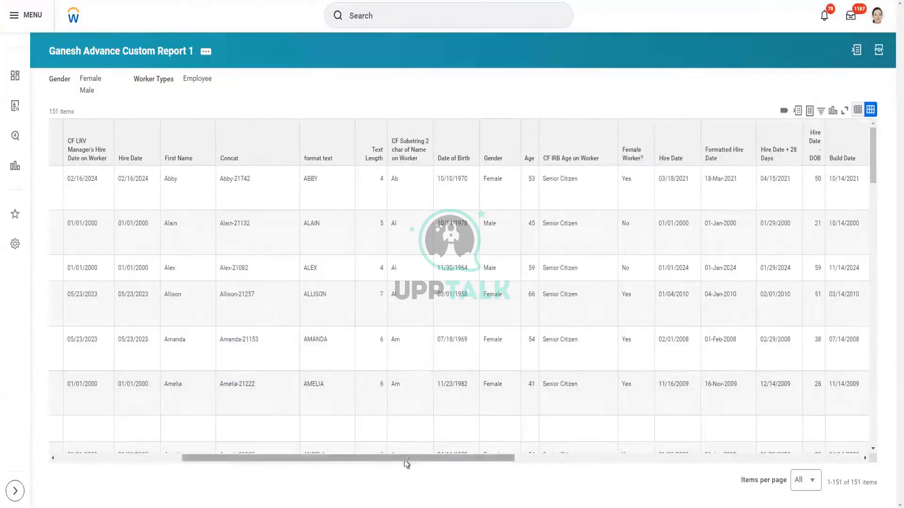
{"action": "left_click_drag", "start_coordinate": [403, 459], "coordinate": [165, 416]}
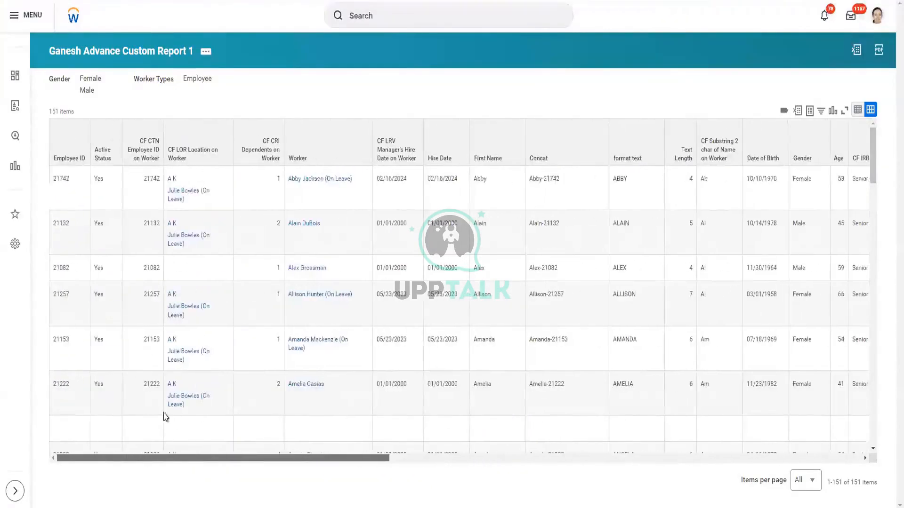
{"action": "scroll", "coordinate": [285, 323], "scroll_direction": "down", "scroll_amount": 3}
{"action": "scroll", "coordinate": [284, 329], "scroll_direction": "up", "scroll_amount": 3}
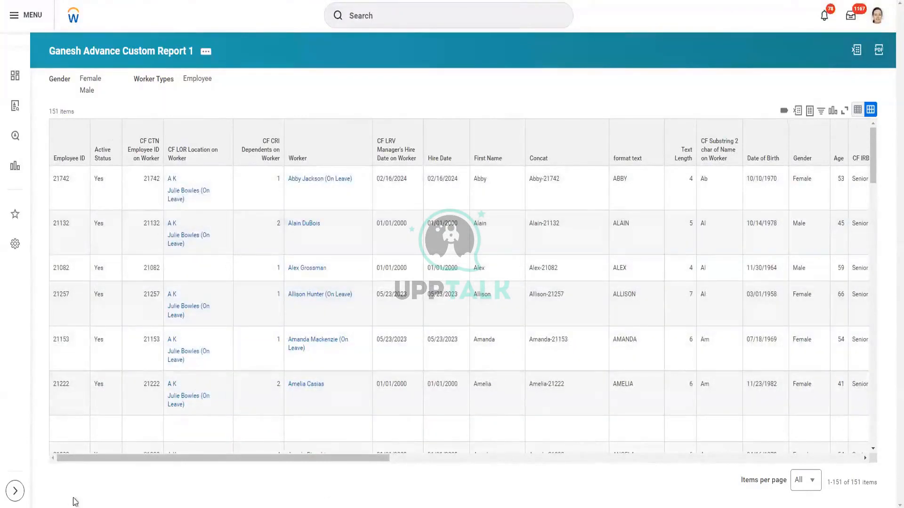
Open Snipping Tool and capture a snip of the report's first columns, including CF CRI Dependents on Worker.
{"action": "key", "text": "super"}
{"action": "type", "text": "sni"}
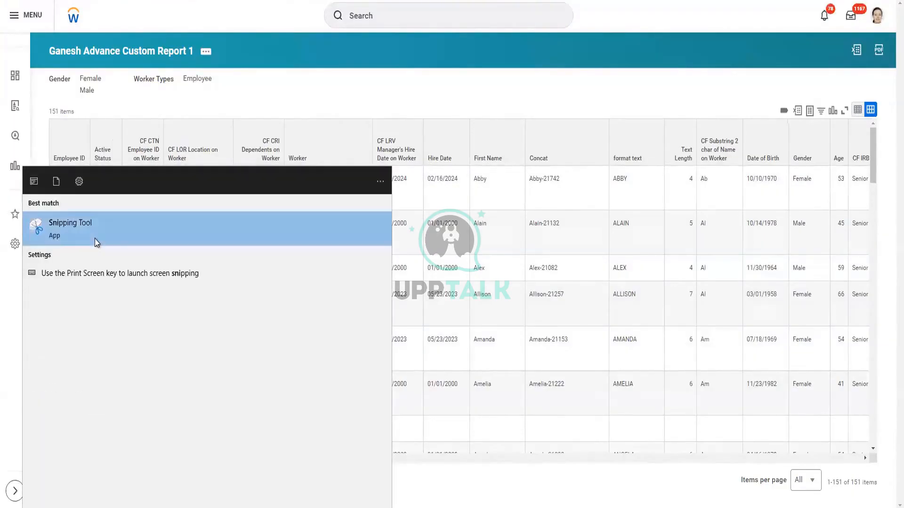
{"action": "left_click", "coordinate": [95, 238]}
{"action": "left_click", "coordinate": [399, 81]}
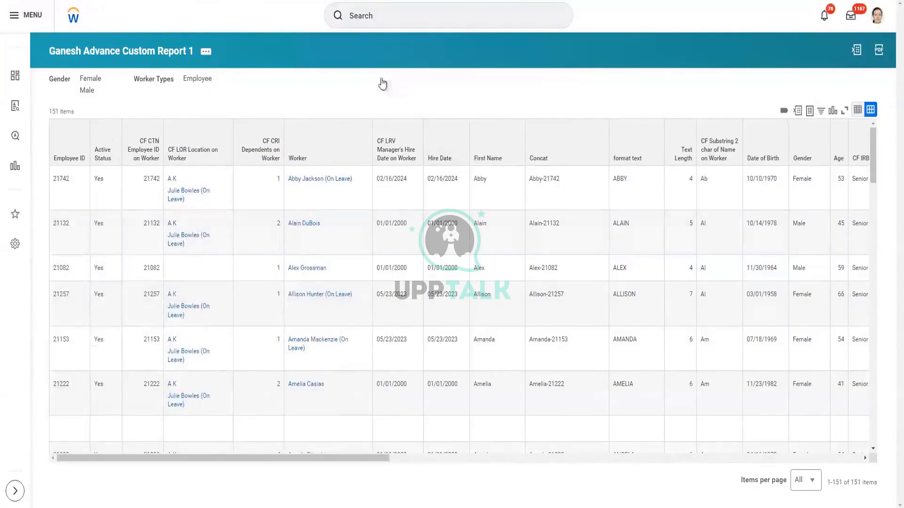
{"action": "left_click_drag", "start_coordinate": [43, 37], "coordinate": [642, 439]}
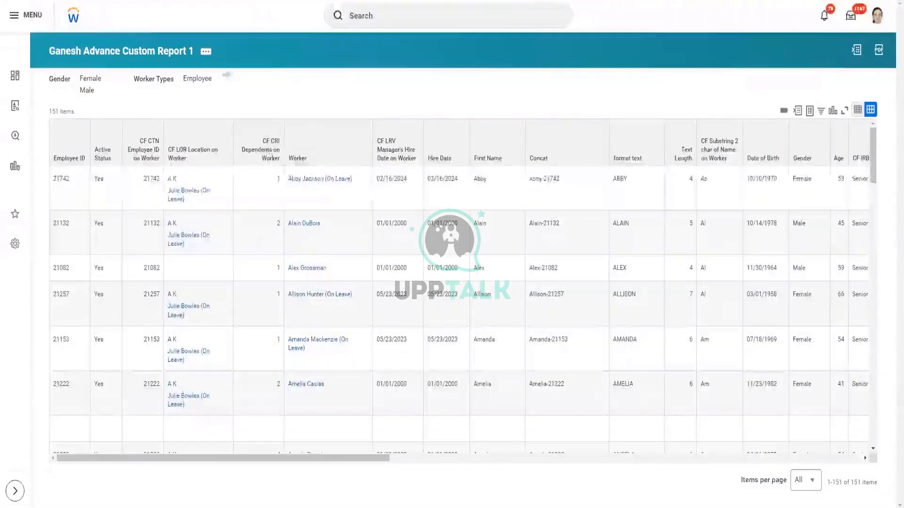
Run the custom report again using its saved filter with genders Female and Male and worker type Employee.
{"action": "left_click", "coordinate": [208, 53]}
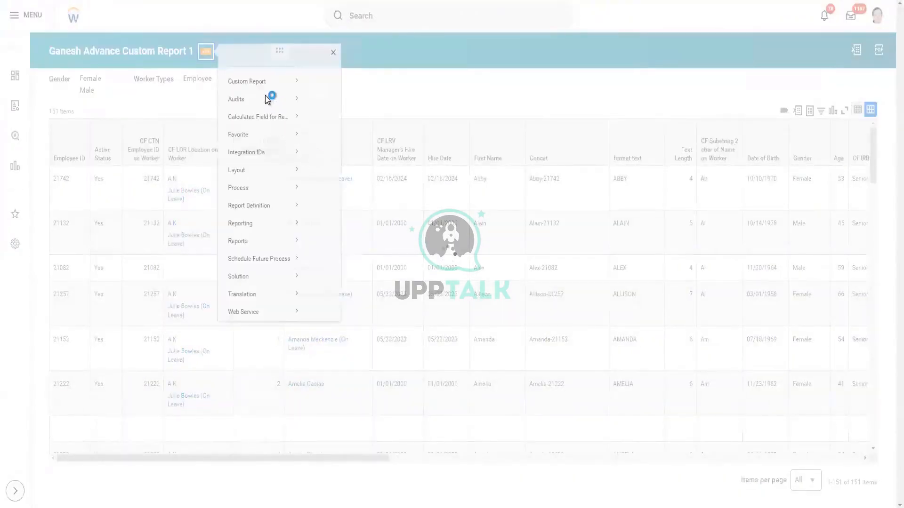
{"action": "mouse_move", "coordinate": [262, 93]}
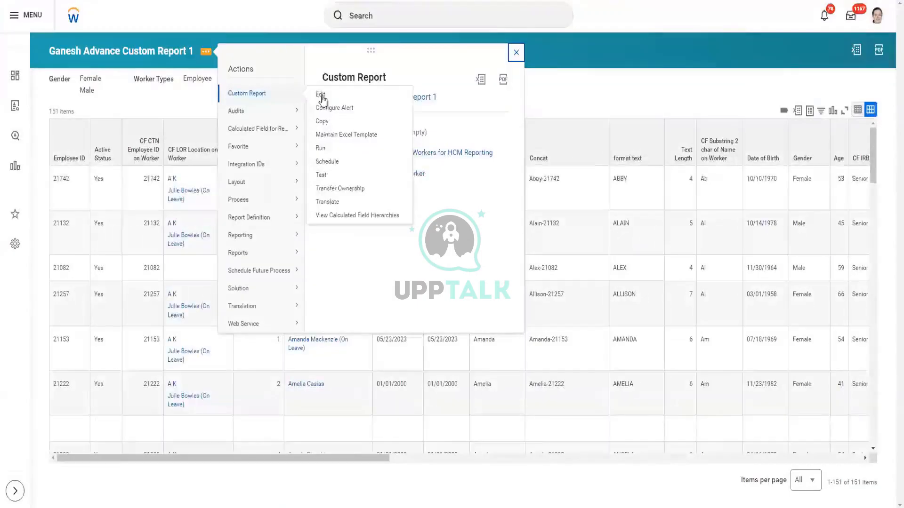
{"action": "left_click", "coordinate": [321, 149]}
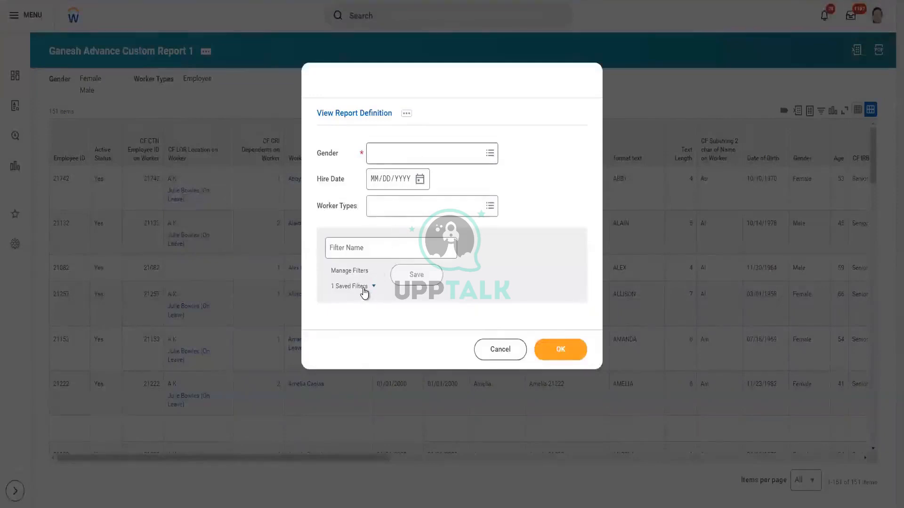
{"action": "left_click", "coordinate": [366, 292]}
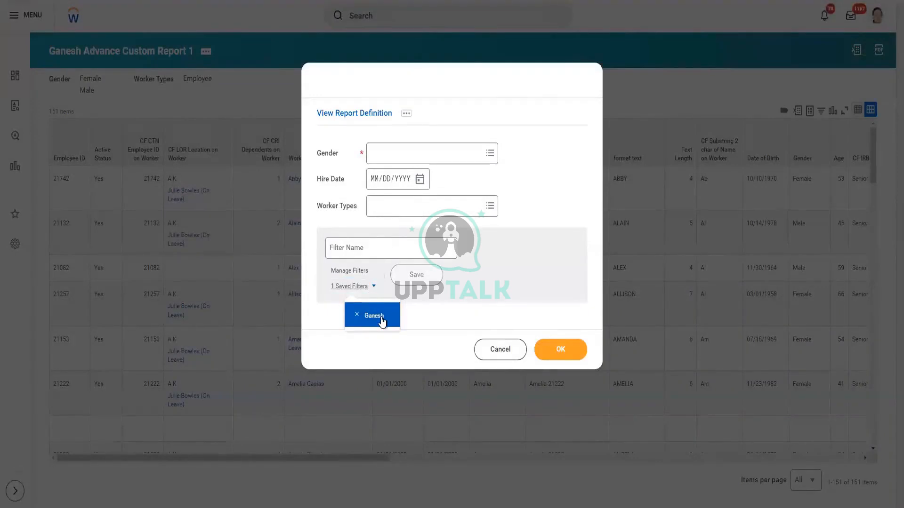
{"action": "left_click", "coordinate": [379, 315]}
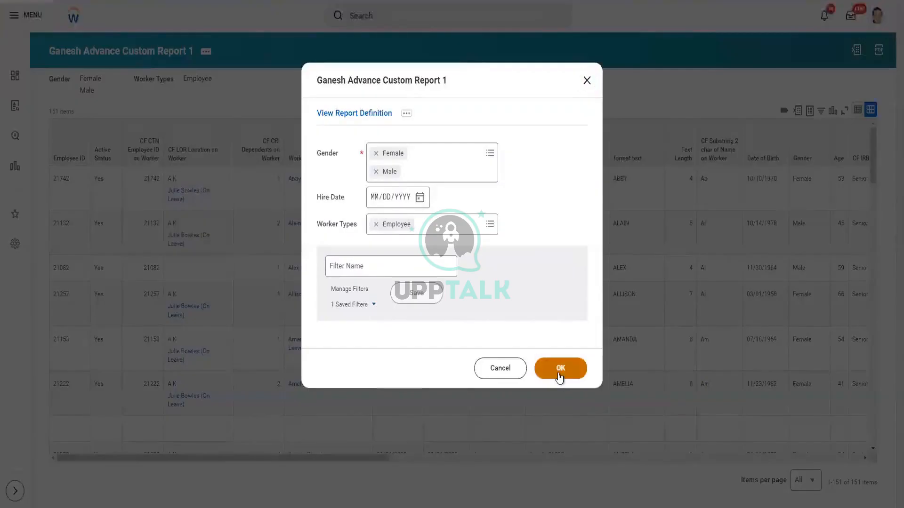
{"action": "left_click", "coordinate": [559, 374]}
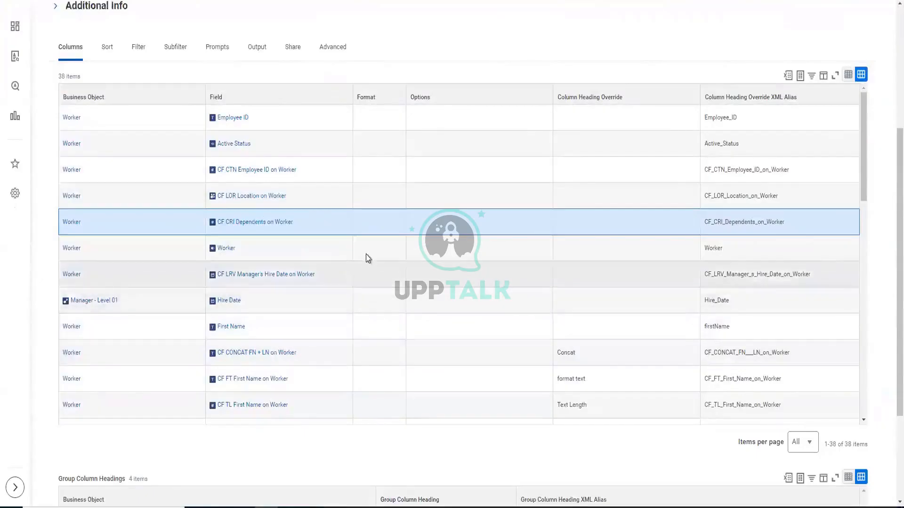
Switch to the Excel workbook and enter 45, 10 and 5 beside E1's spouse, son and daughter in M5:M7.
{"action": "scroll", "coordinate": [367, 256], "scroll_direction": "down", "scroll_amount": 1}
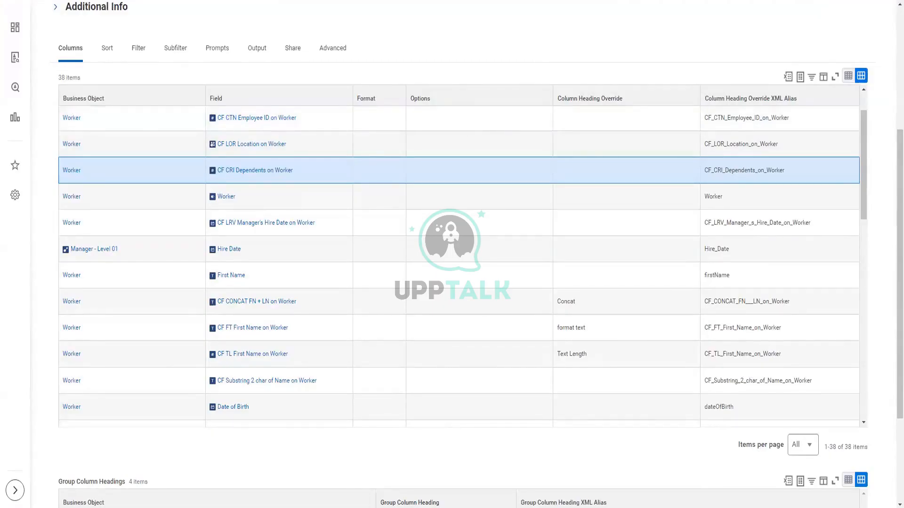
{"action": "key", "text": "alt+Tab"}
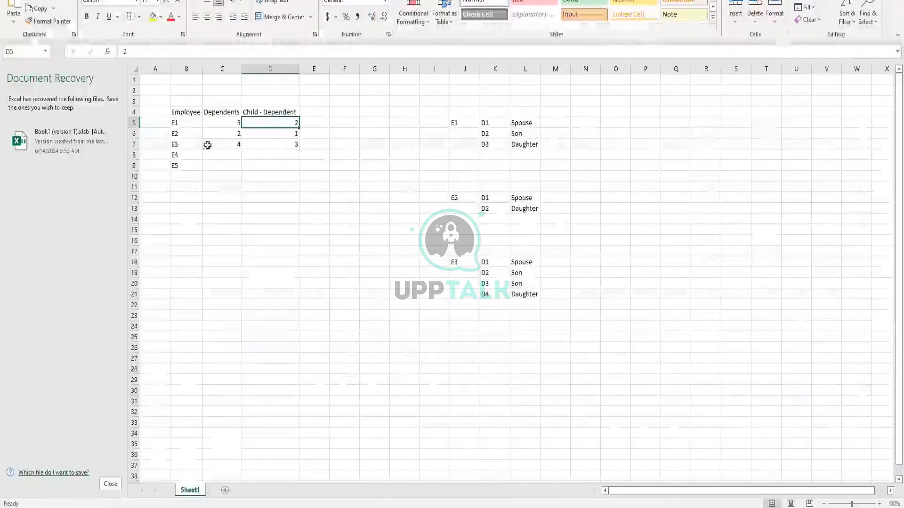
{"action": "left_click", "coordinate": [560, 121]}
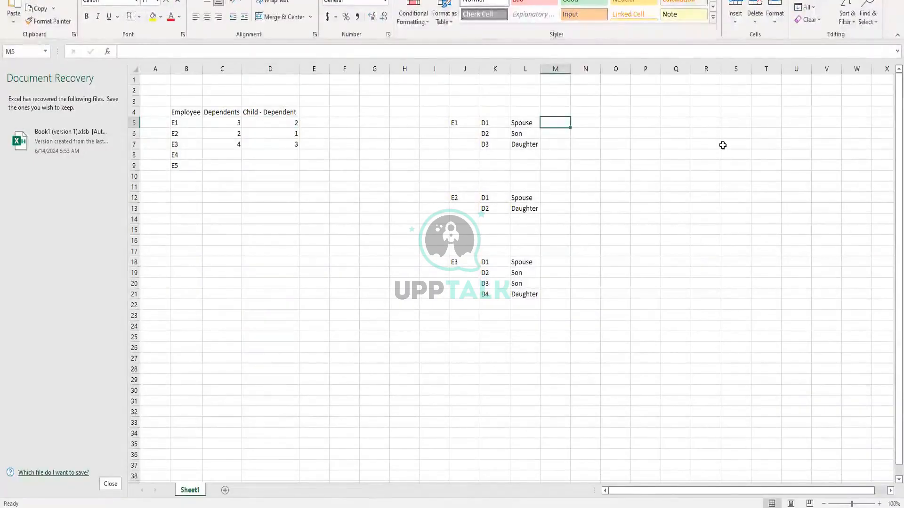
{"action": "type", "text": "45"}
{"action": "key", "text": "Return"}
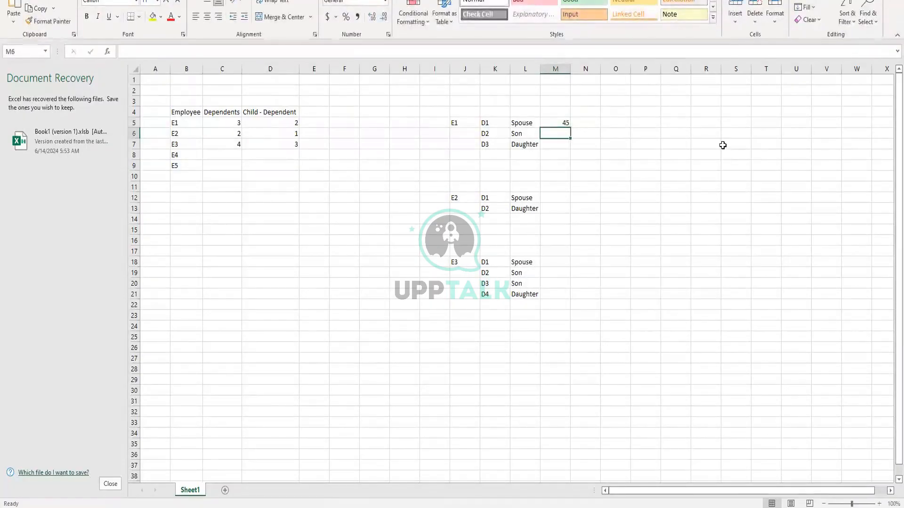
{"action": "type", "text": "10"}
{"action": "key", "text": "Return"}
{"action": "type", "text": "5"}
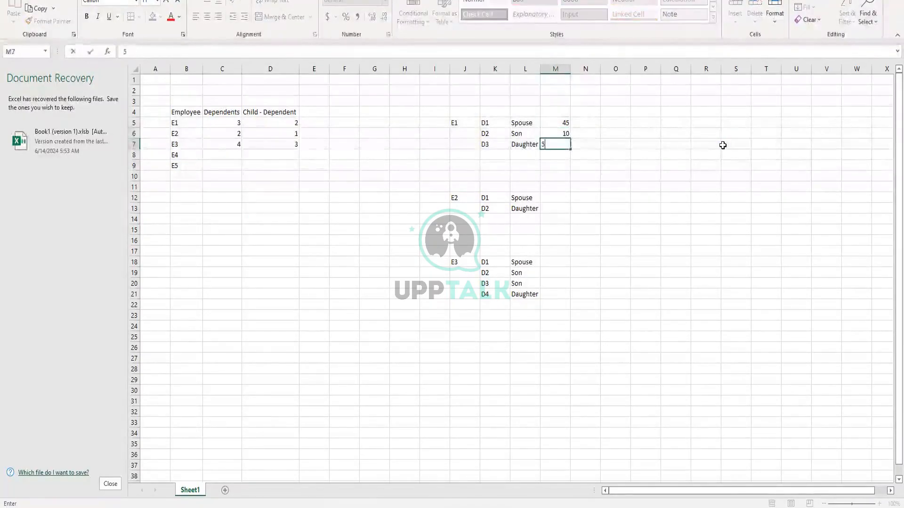
{"action": "key", "text": "Return"}
Enter 42 and 10 beside E2's spouse and daughter in M12:M13.
{"action": "key", "text": "Return"}
{"action": "key", "text": "Return"}
{"action": "key", "text": "Return"}
{"action": "key", "text": "Return"}
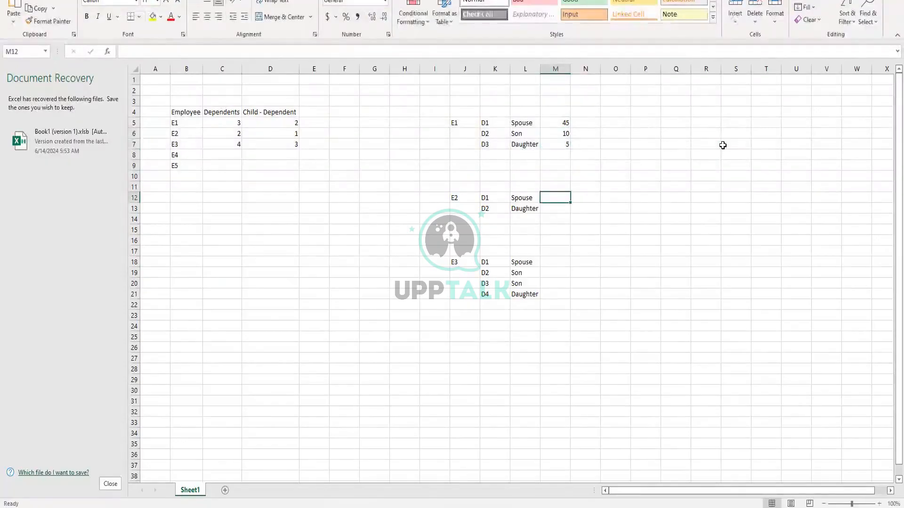
{"action": "type", "text": "42"}
{"action": "key", "text": "Return"}
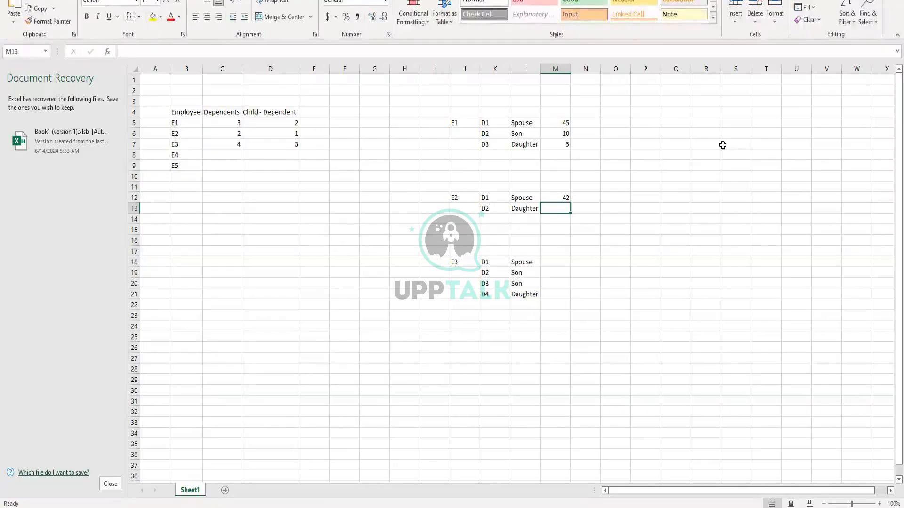
{"action": "type", "text": "10"}
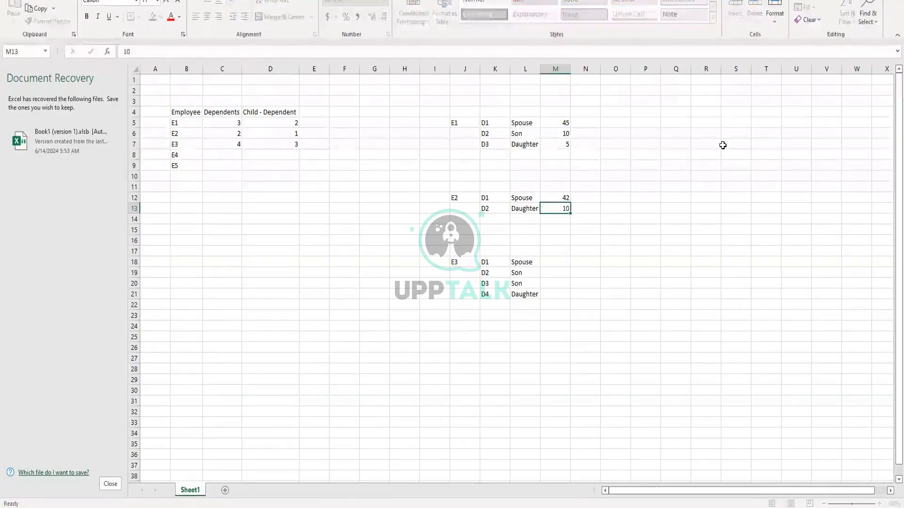
{"action": "key", "text": "Return"}
Enter 43, 2, 5 and 8 beside E3's spouse, two sons and daughter in M18:M21.
{"action": "key", "text": "Down"}
{"action": "key", "text": "Down"}
{"action": "key", "text": "Down"}
{"action": "key", "text": "Down"}
{"action": "type", "text": "43"}
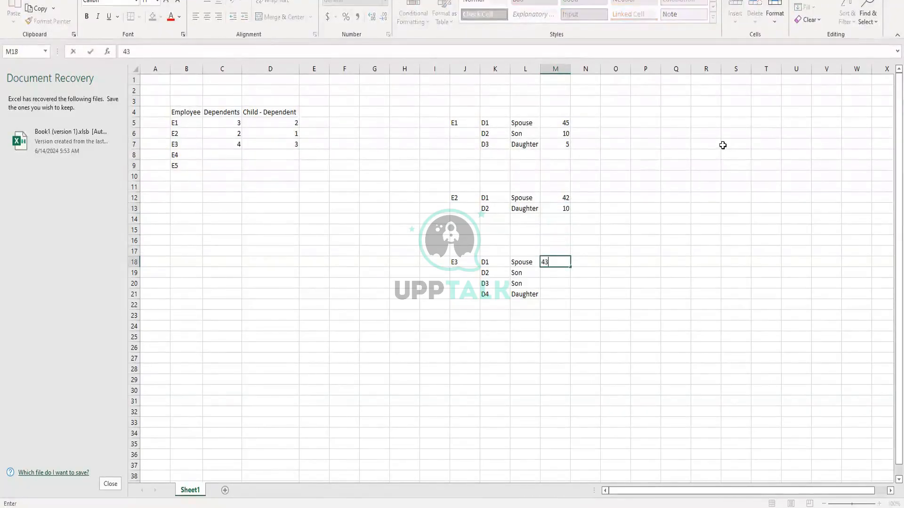
{"action": "key", "text": "Return"}
{"action": "type", "text": "2"}
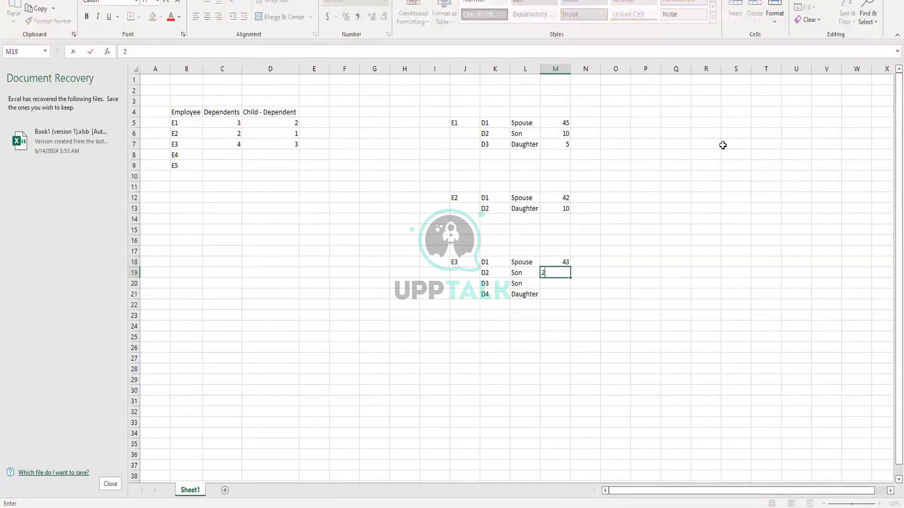
{"action": "key", "text": "Return"}
{"action": "type", "text": "5"}
{"action": "key", "text": "Return"}
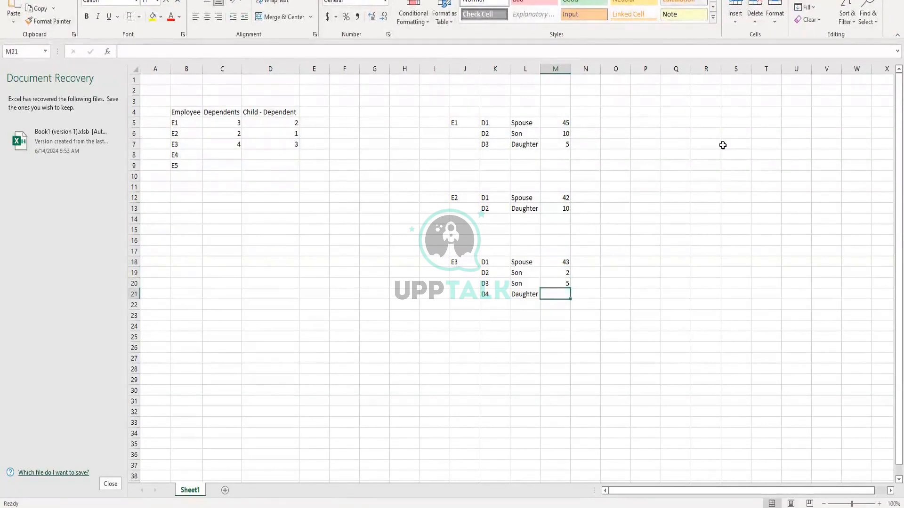
{"action": "type", "text": "8"}
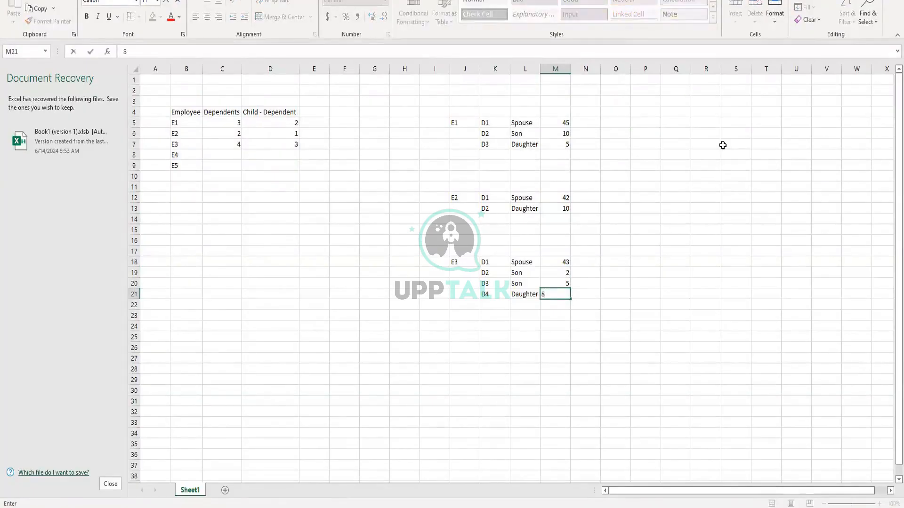
{"action": "left_click", "coordinate": [663, 292]}
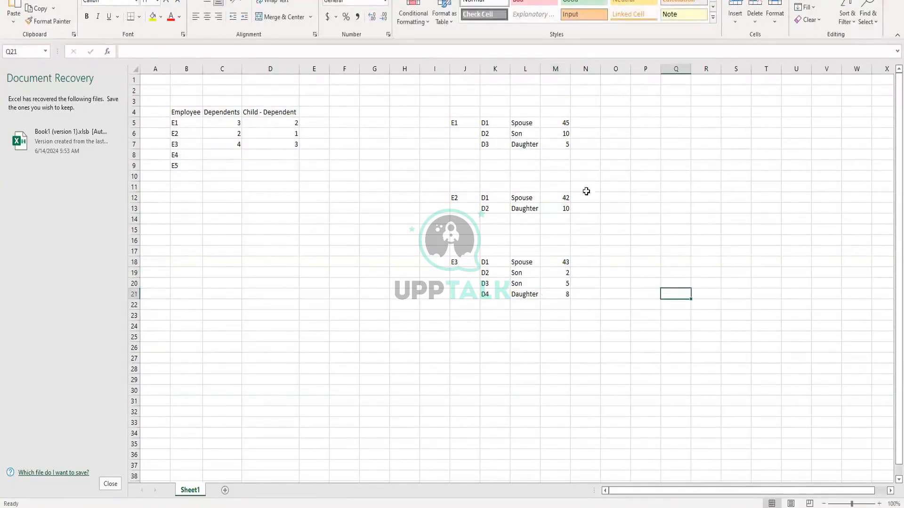
Select the column M values of E1, E2 and E3 in turn to review each employee's group of dependents.
{"action": "left_click_drag", "start_coordinate": [565, 121], "coordinate": [566, 145]}
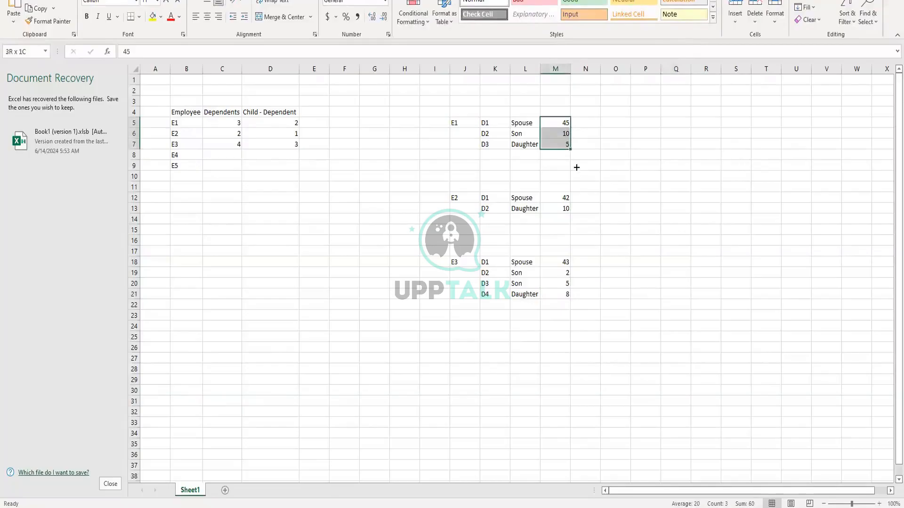
{"action": "left_click", "coordinate": [561, 198]}
{"action": "mouse_move", "coordinate": [564, 207]}
{"action": "left_mouse_down"}
{"action": "mouse_move", "coordinate": [569, 230]}
{"action": "mouse_move", "coordinate": [567, 221]}
{"action": "left_mouse_up"}
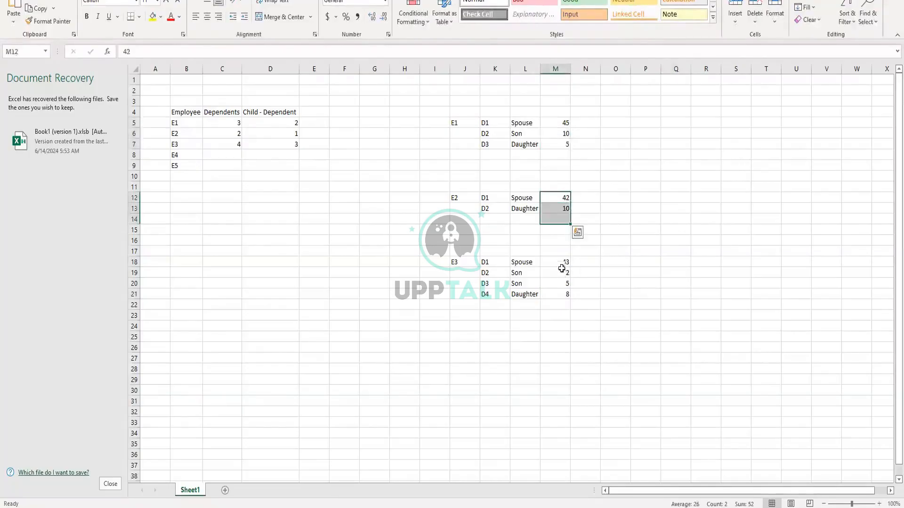
{"action": "left_click_drag", "start_coordinate": [563, 262], "coordinate": [566, 305]}
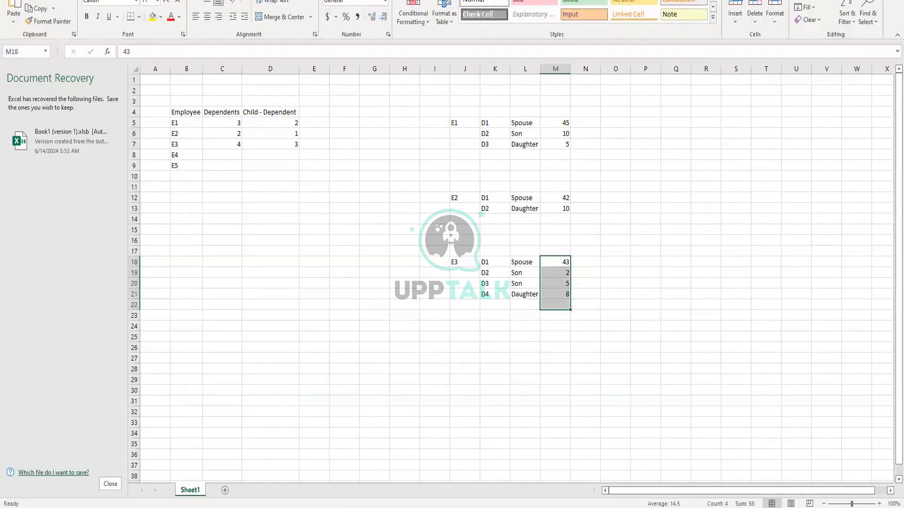
Switch to Workday, search for "cre cal fiel" and open the Create Calculated Field task.
{"action": "left_click", "coordinate": [345, 234]}
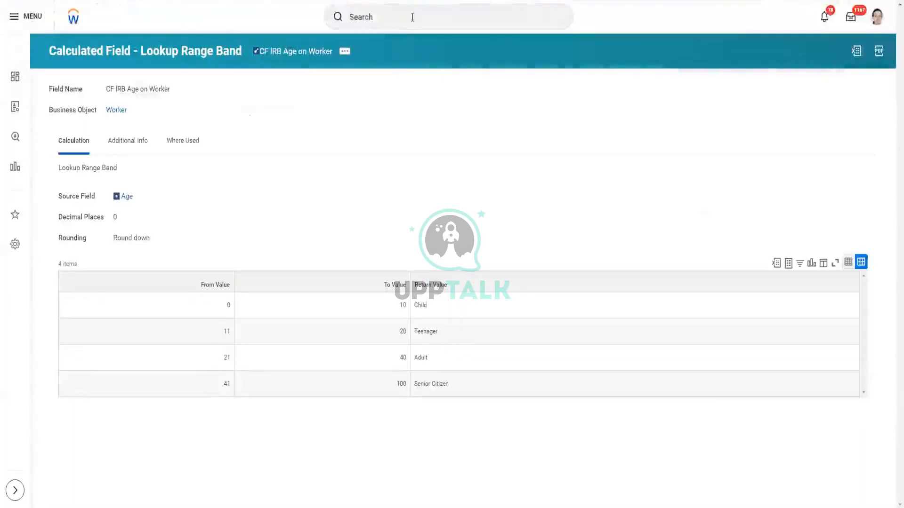
{"action": "left_click", "coordinate": [413, 17]}
{"action": "type", "text": "c"}
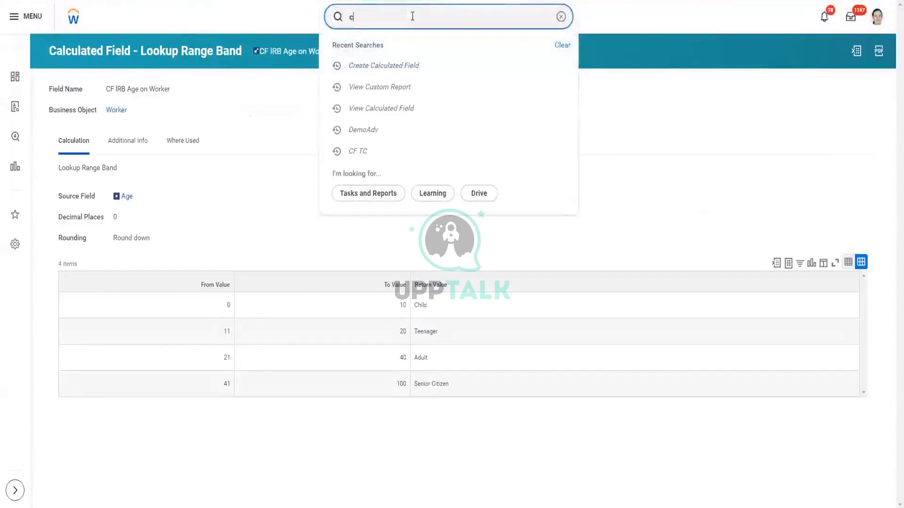
{"action": "type", "text": "re cal fie"}
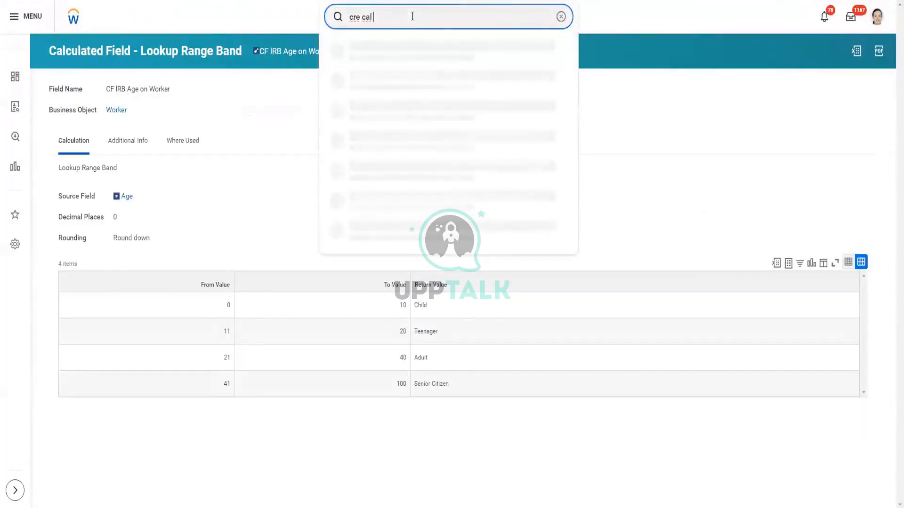
{"action": "type", "text": "l"}
{"action": "left_click", "coordinate": [410, 56]}
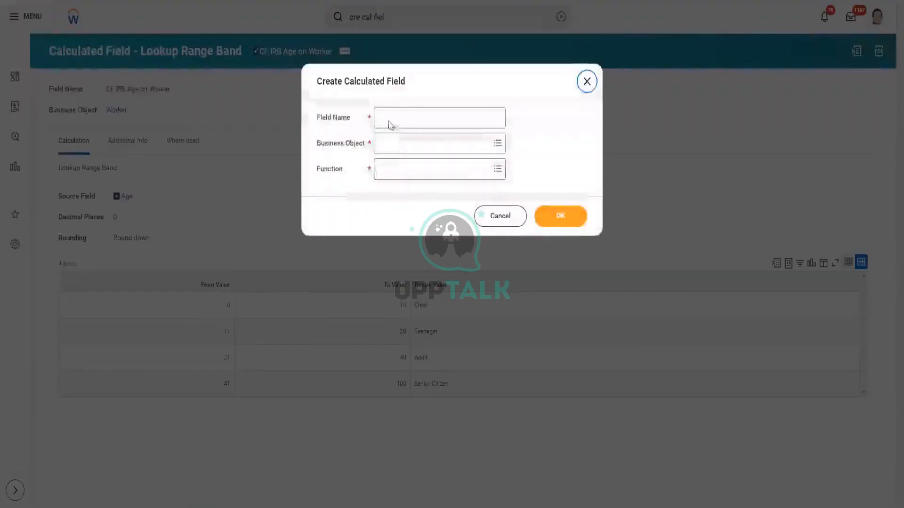
Name the calculated field "CF SRI Dependents Age on Worker" and set its business object to Worker.
{"action": "left_click", "coordinate": [390, 118]}
{"action": "type", "text": "CF"}
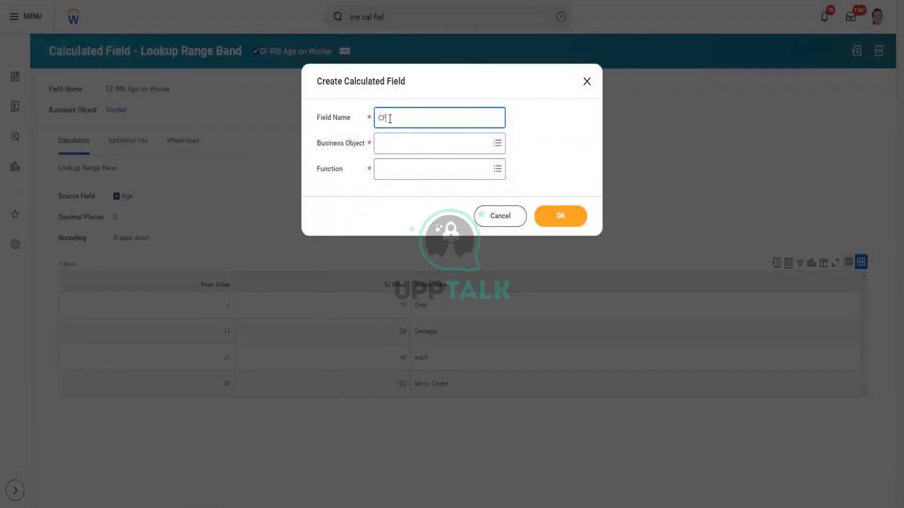
{"action": "type", "text": " SRI Dependents Age on Wor"}
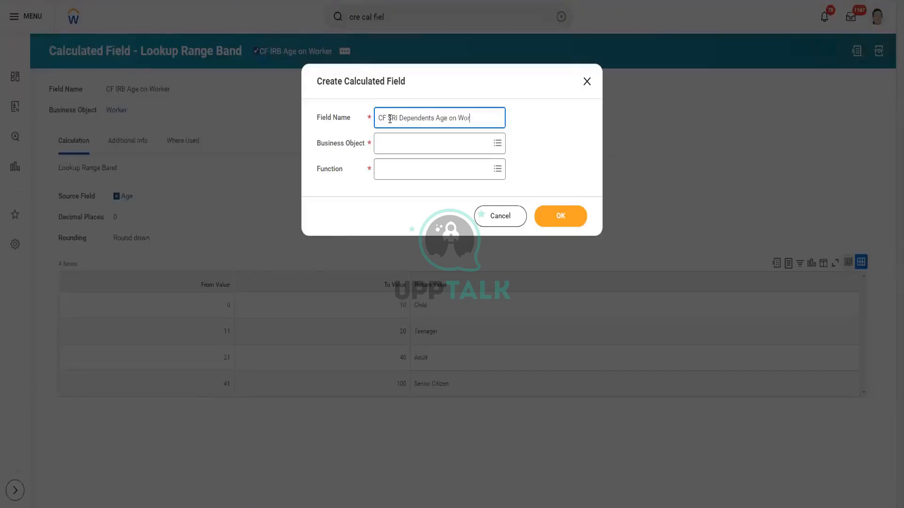
{"action": "type", "text": "ker"}
{"action": "left_click", "coordinate": [394, 145]}
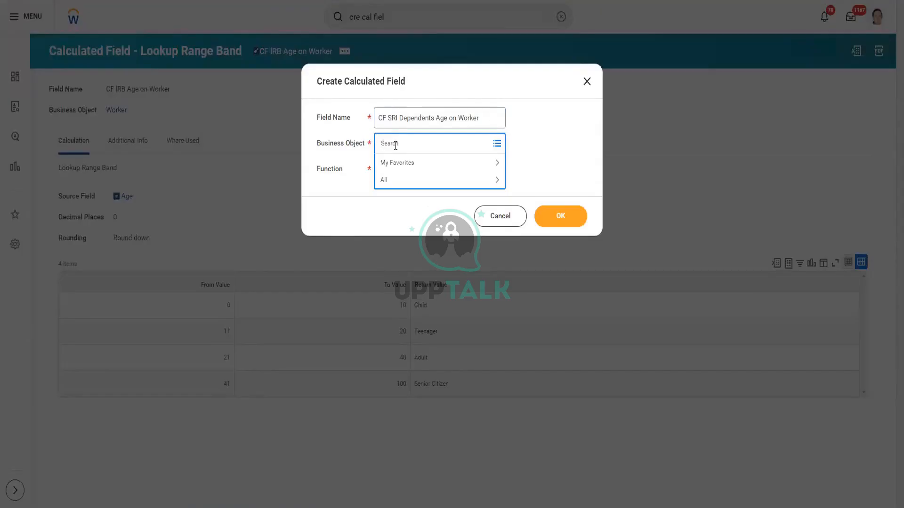
{"action": "type", "text": "Worker"}
{"action": "key", "text": "Return"}
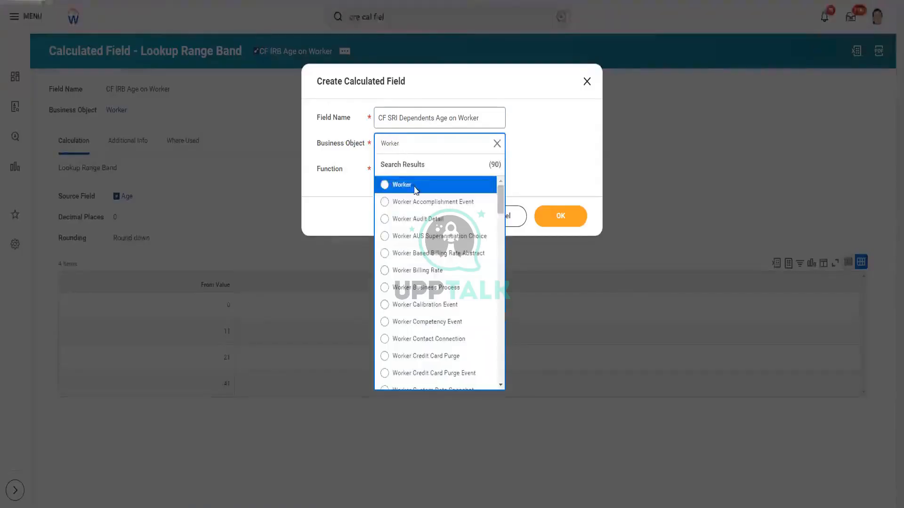
{"action": "left_click", "coordinate": [415, 190]}
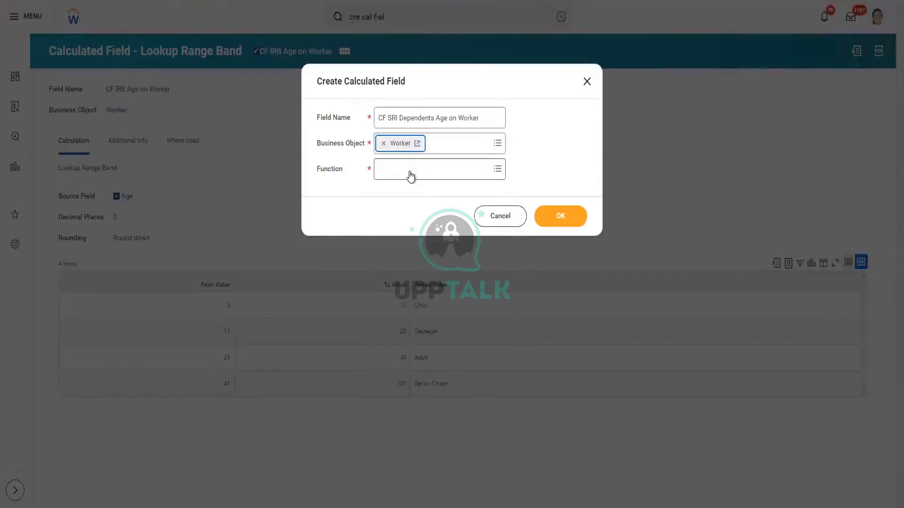
Set the calculated field's function to Sum Related Instances and continue to its calculation settings.
{"action": "left_click", "coordinate": [410, 169]}
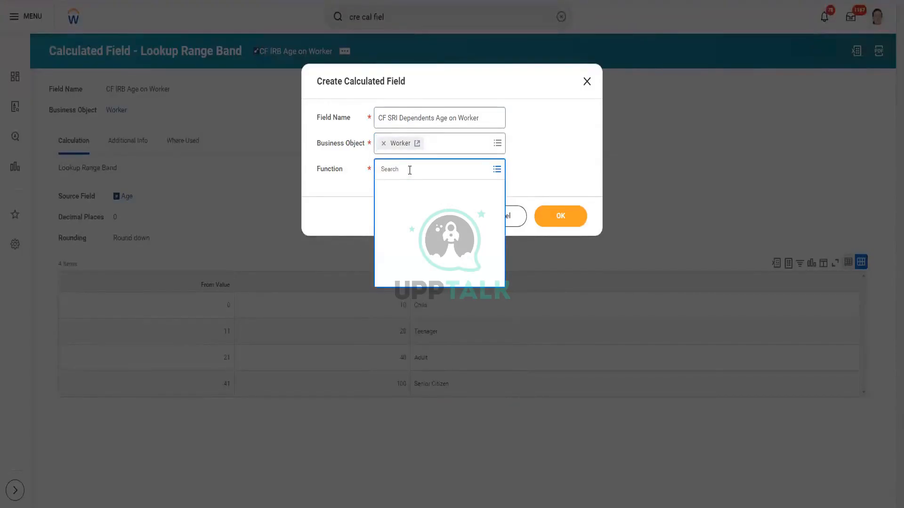
{"action": "type", "text": "sri"}
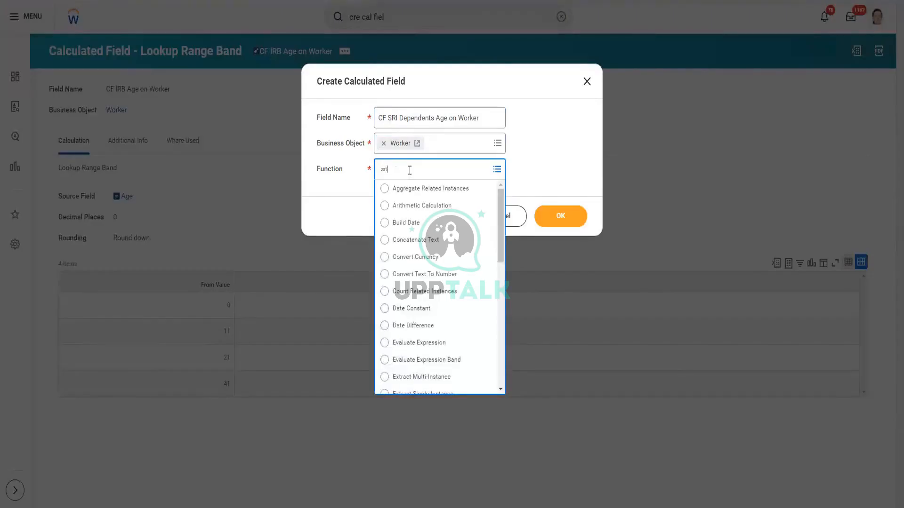
{"action": "key", "text": "Return"}
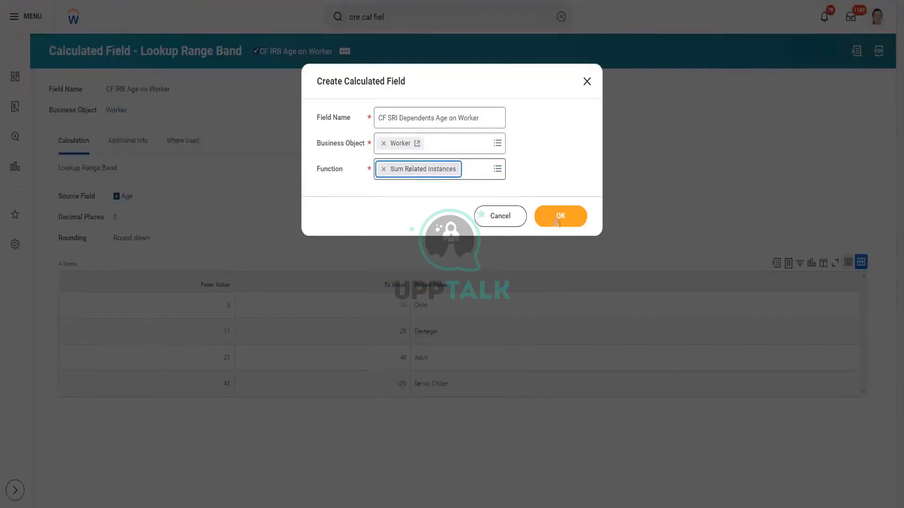
{"action": "left_click", "coordinate": [554, 219]}
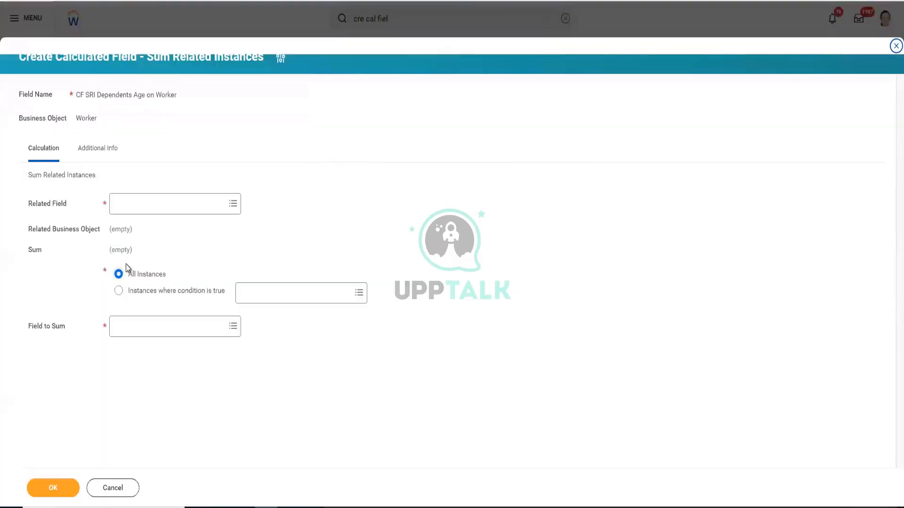
Set the related field to Dependents and the field to sum to Age, and save the calculated field.
{"action": "left_click", "coordinate": [128, 205]}
{"action": "type", "text": "D"}
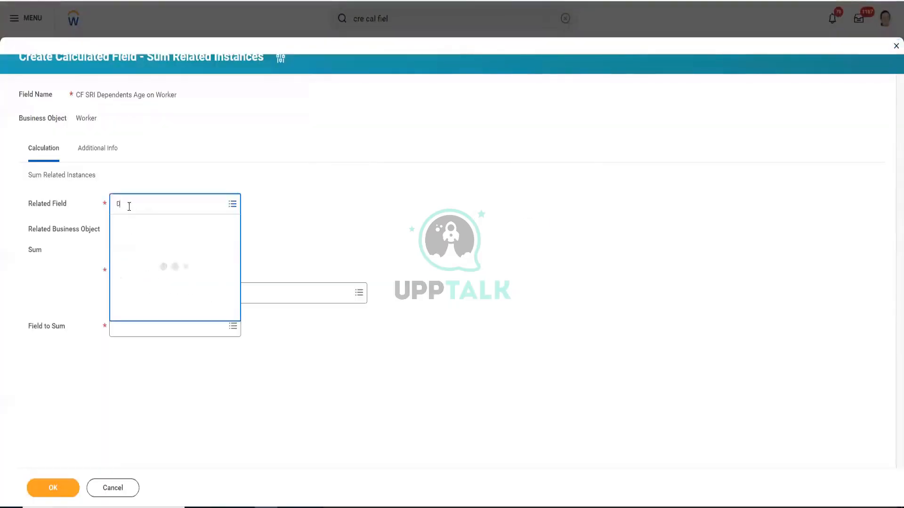
{"action": "type", "text": "epen"}
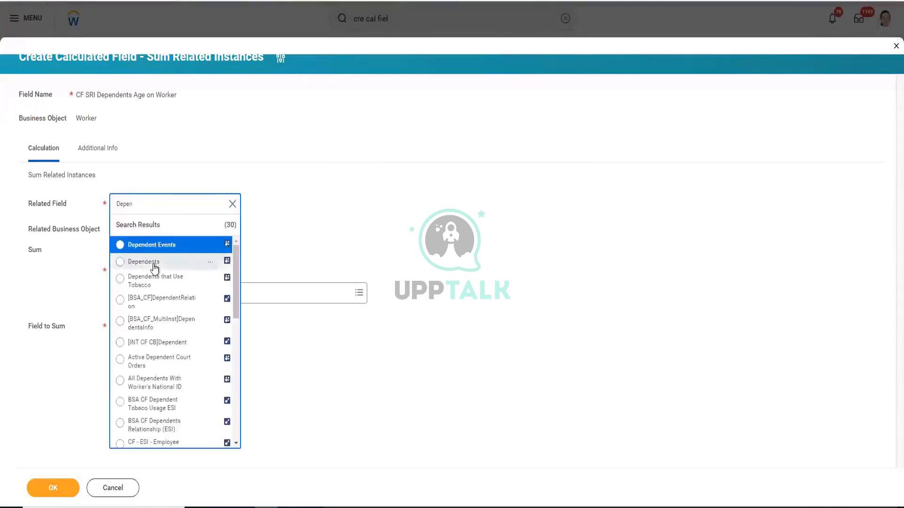
{"action": "left_click", "coordinate": [153, 261]}
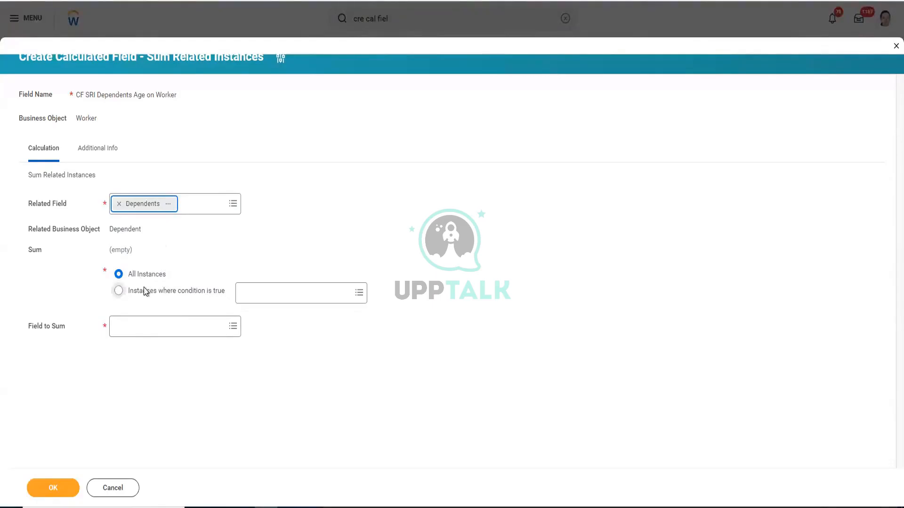
{"action": "left_click", "coordinate": [133, 330]}
{"action": "type", "text": "a"}
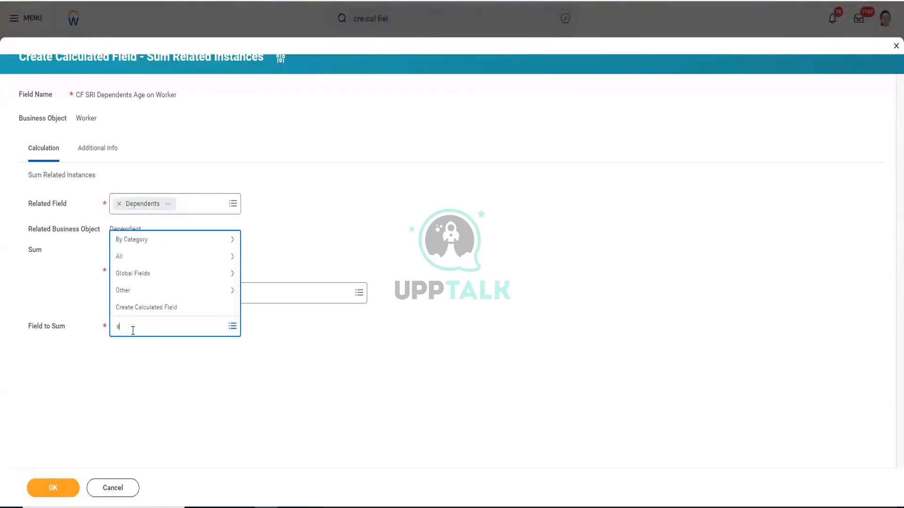
{"action": "type", "text": "ge"}
{"action": "key", "text": "Return"}
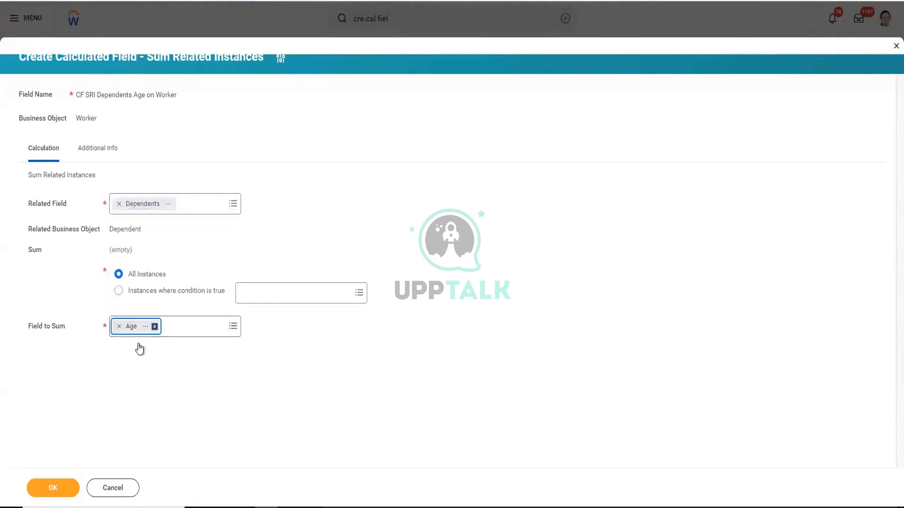
{"action": "left_click", "coordinate": [73, 488]}
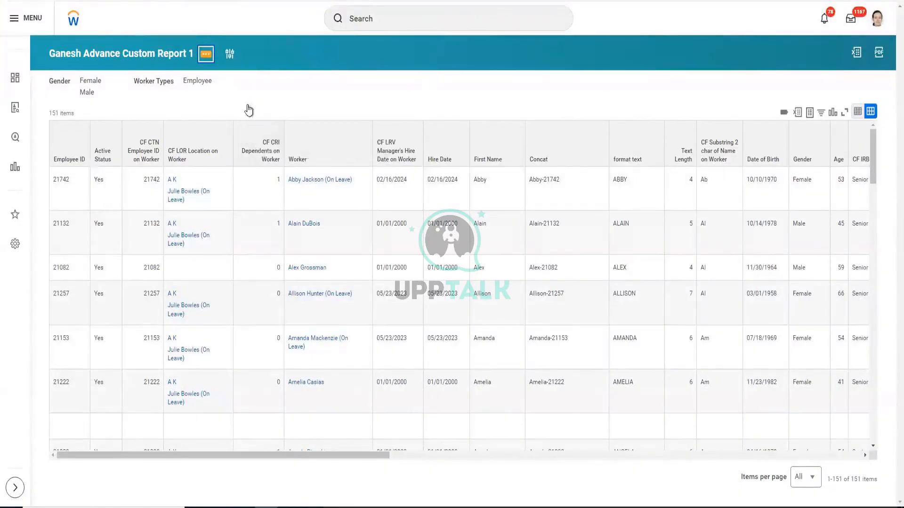
Return to the advanced custom report's output and open the report definition for editing.
{"action": "left_click", "coordinate": [206, 54]}
{"action": "mouse_move", "coordinate": [256, 95]}
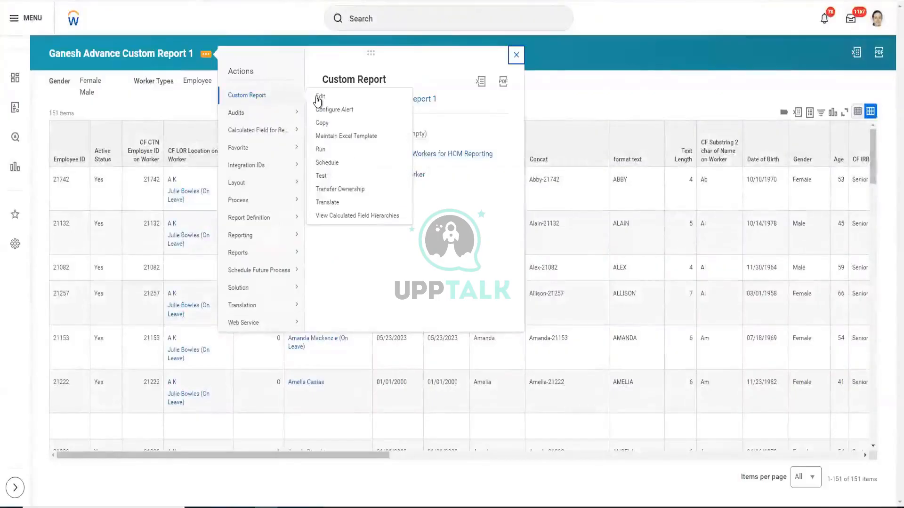
{"action": "left_click", "coordinate": [319, 98]}
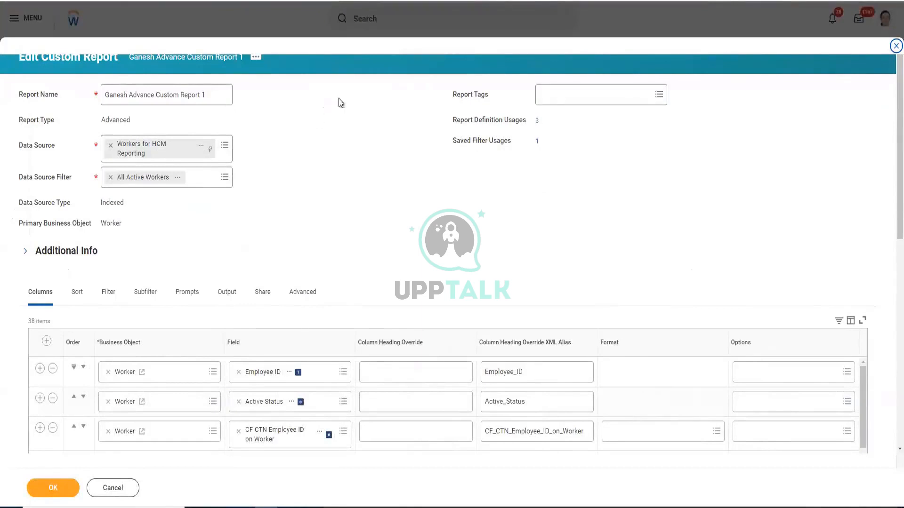
Add a Worker column for CF SRI Dependents Age on Worker below CF EMI Dep Relation is Child on Worker, headed "Sum Related Instances CF".
{"action": "scroll", "coordinate": [259, 256], "scroll_direction": "down", "scroll_amount": 3}
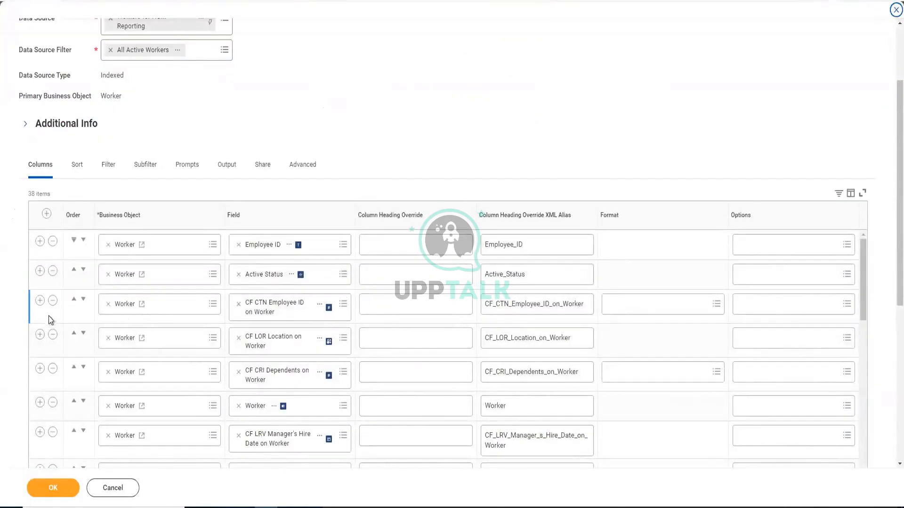
{"action": "scroll", "coordinate": [259, 309], "scroll_direction": "down", "scroll_amount": 2}
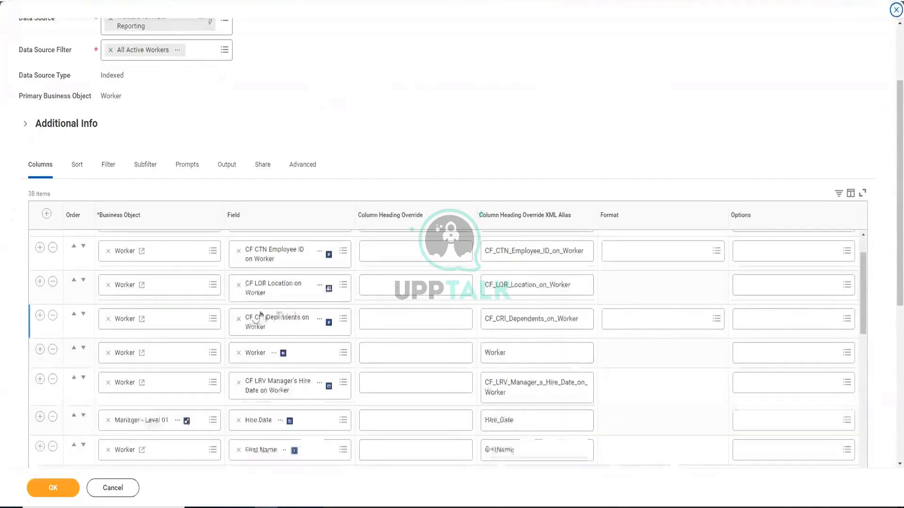
{"action": "scroll", "coordinate": [260, 314], "scroll_direction": "down", "scroll_amount": 10}
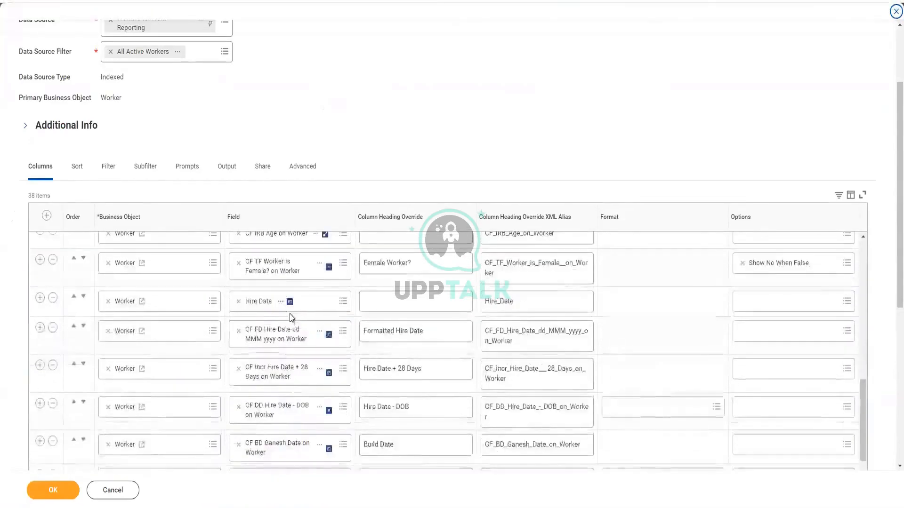
{"action": "scroll", "coordinate": [291, 318], "scroll_direction": "down", "scroll_amount": 10}
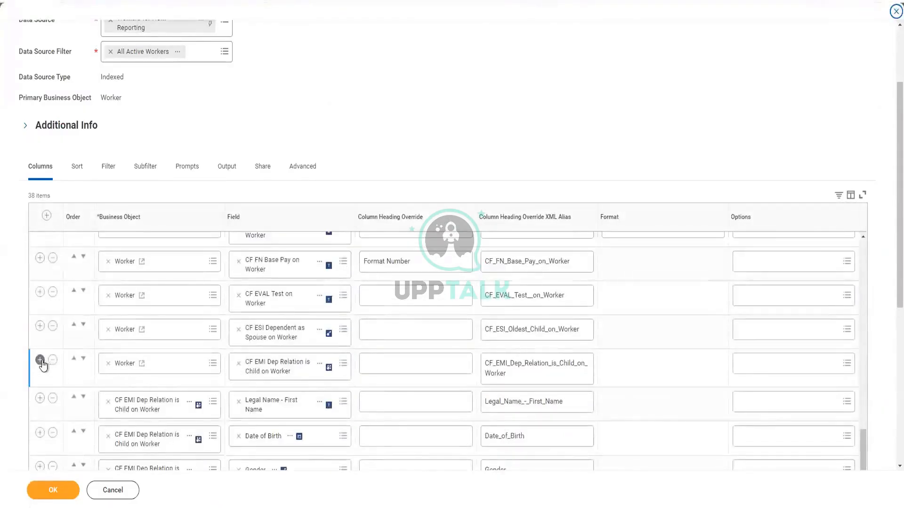
{"action": "left_click", "coordinate": [41, 361]}
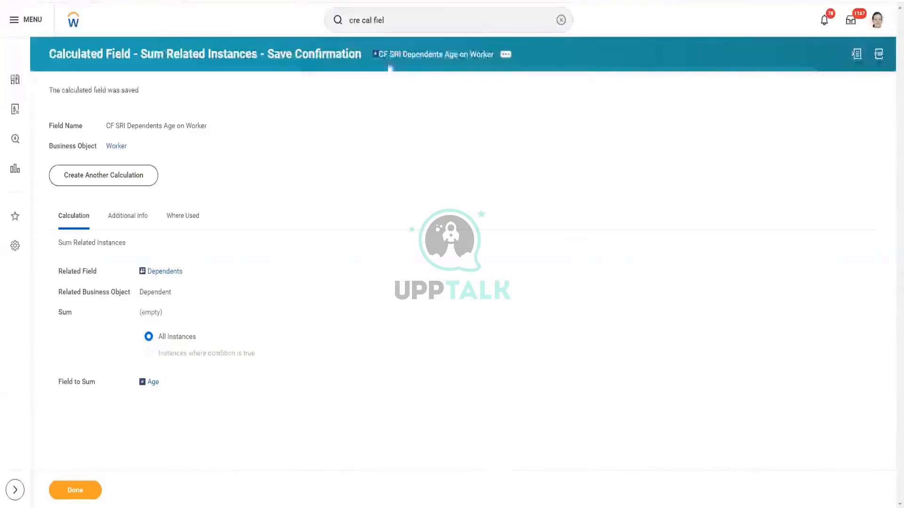
{"action": "right_click", "coordinate": [423, 65]}
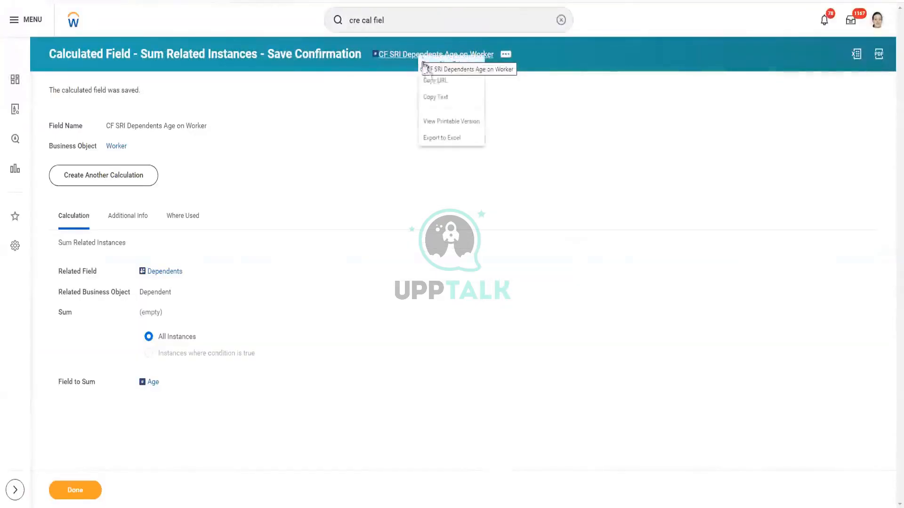
{"action": "left_click", "coordinate": [439, 100]}
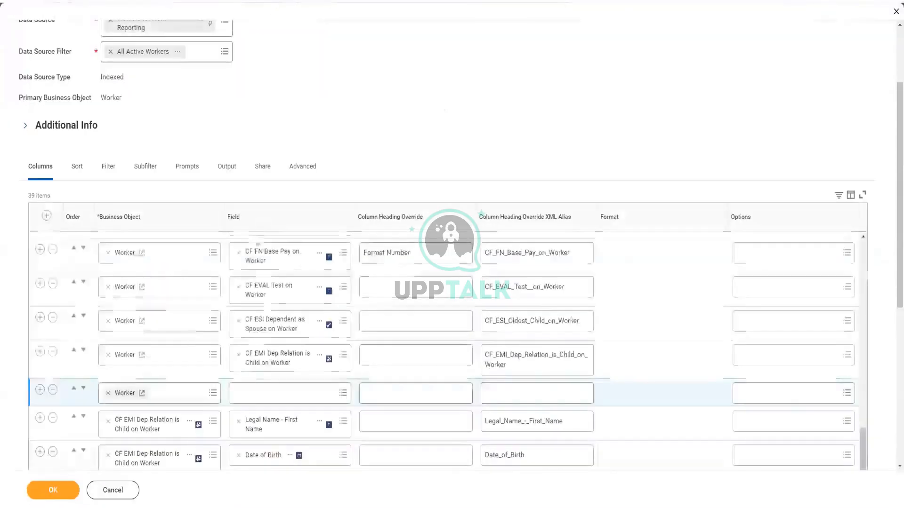
{"action": "left_click", "coordinate": [255, 392]}
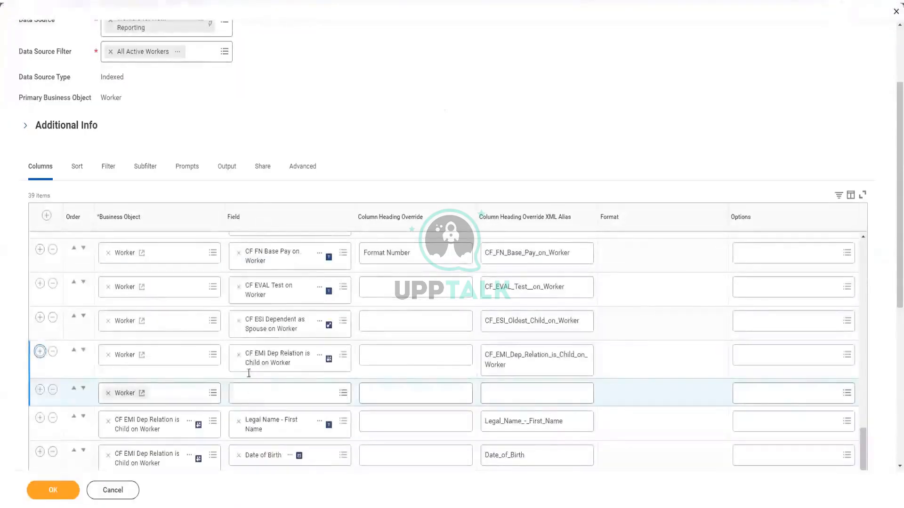
{"action": "key", "text": "ctrl+v"}
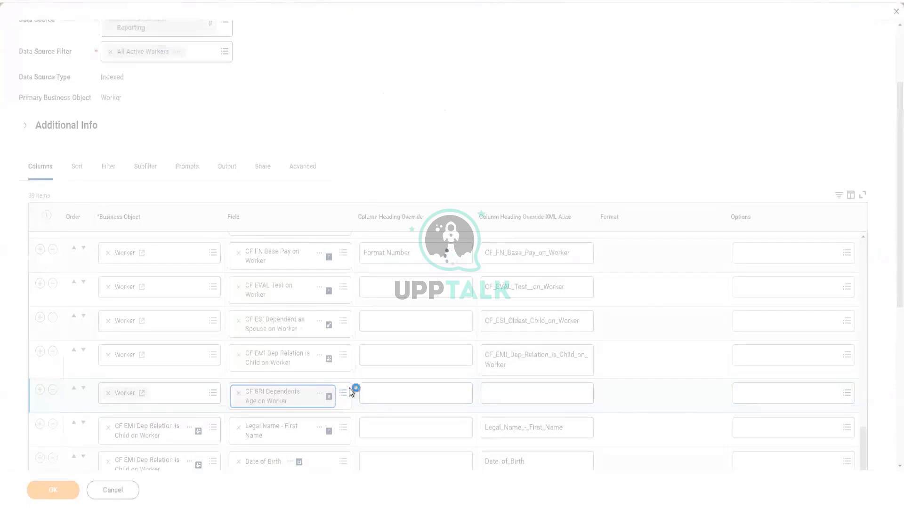
{"action": "left_click", "coordinate": [435, 399]}
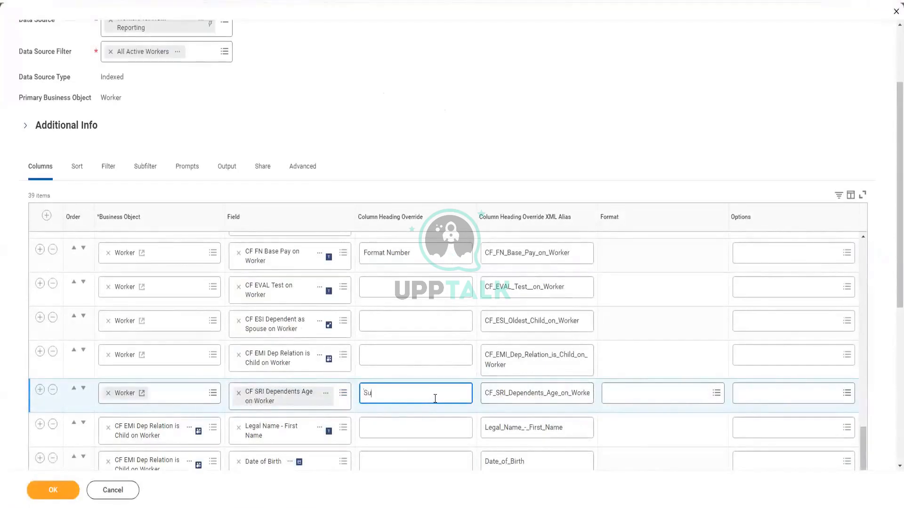
{"action": "type", "text": "Sum Related Instances CF"}
Add a Dependents column for the Age field below the Dependents Legal Name - First Name row in the report definition.
{"action": "scroll", "coordinate": [410, 404], "scroll_direction": "down", "scroll_amount": 3}
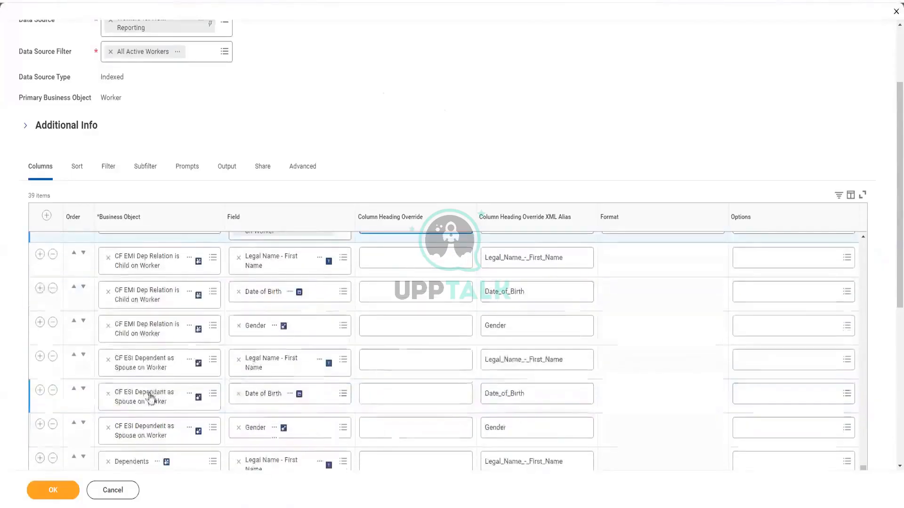
{"action": "scroll", "coordinate": [213, 399], "scroll_direction": "up", "scroll_amount": 3}
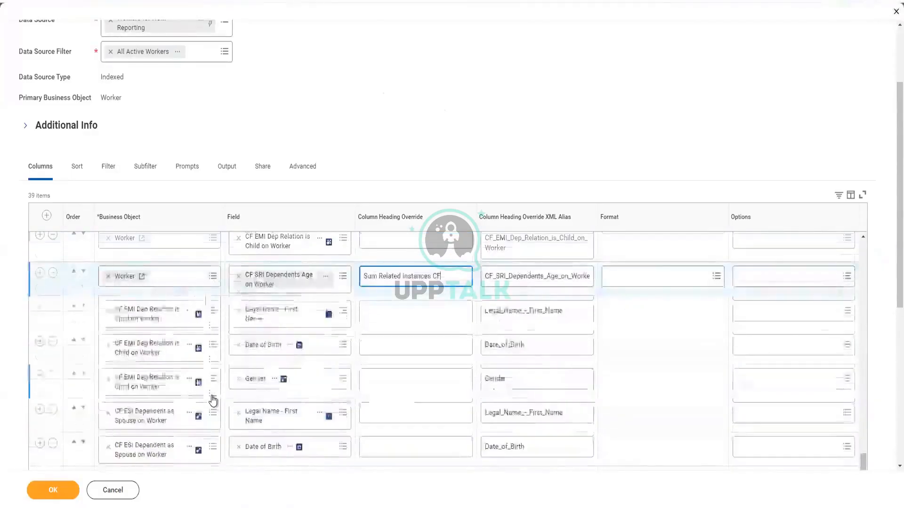
{"action": "scroll", "coordinate": [212, 401], "scroll_direction": "down", "scroll_amount": 3}
{"action": "scroll", "coordinate": [211, 402], "scroll_direction": "down", "scroll_amount": 2}
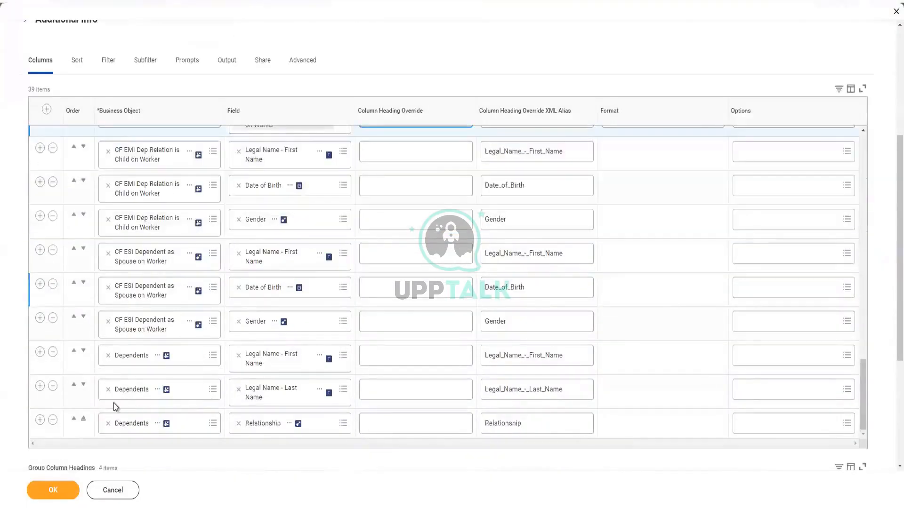
{"action": "left_click", "coordinate": [40, 353]}
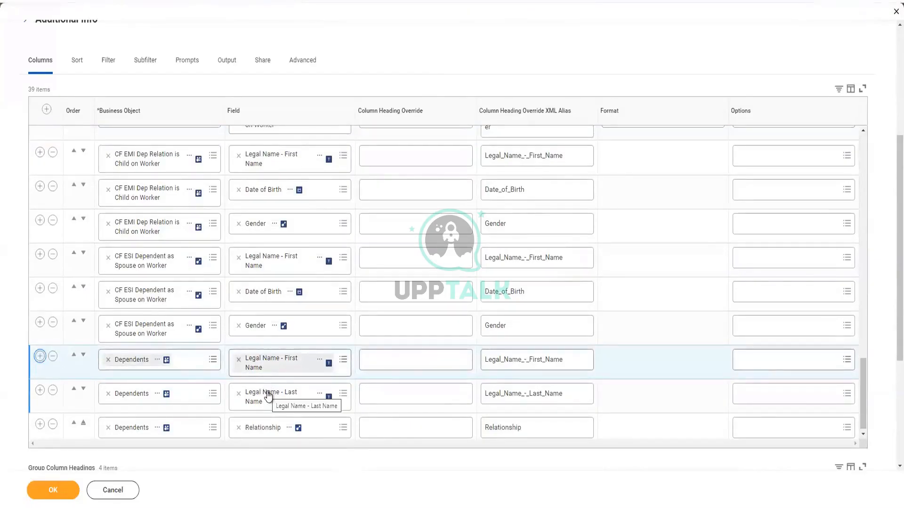
{"action": "key", "text": "Return"}
{"action": "left_click", "coordinate": [253, 396]}
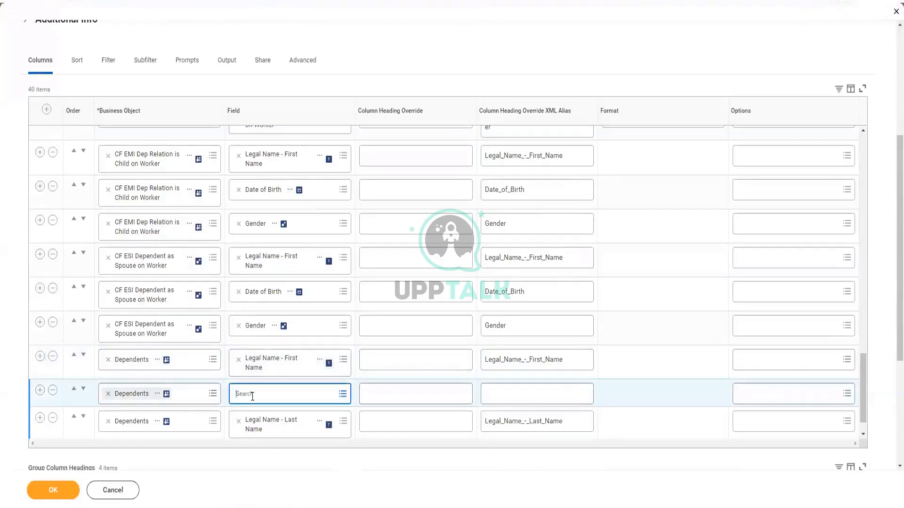
{"action": "type", "text": "Age"}
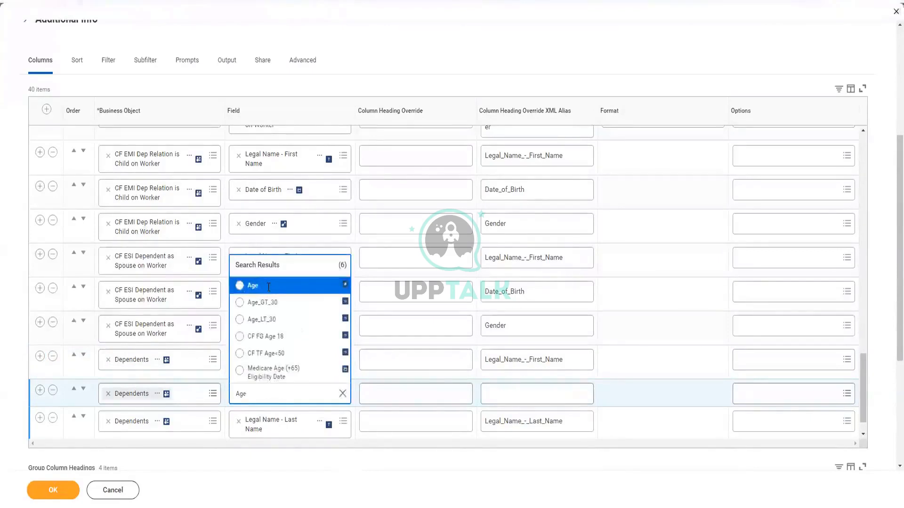
{"action": "left_click", "coordinate": [268, 287]}
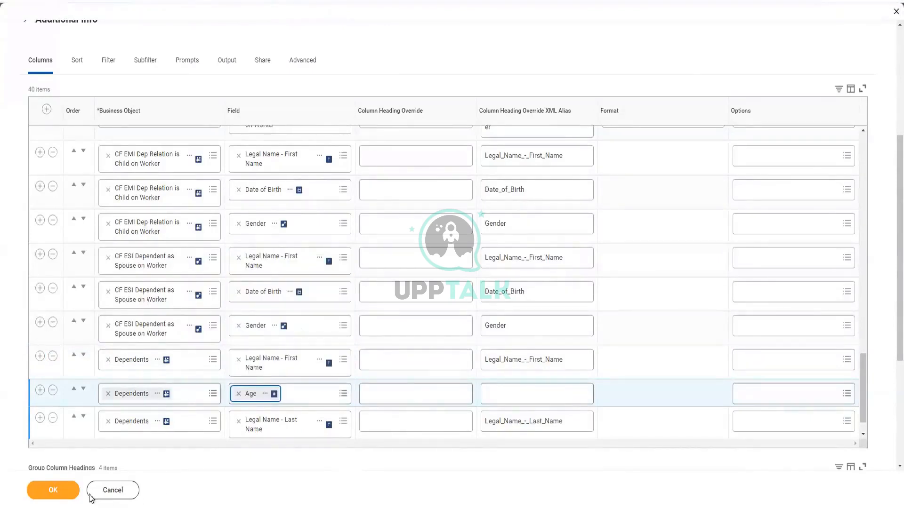
Save the report definition despite its alerts and run the report with the saved prompt filter.
{"action": "left_click", "coordinate": [52, 490]}
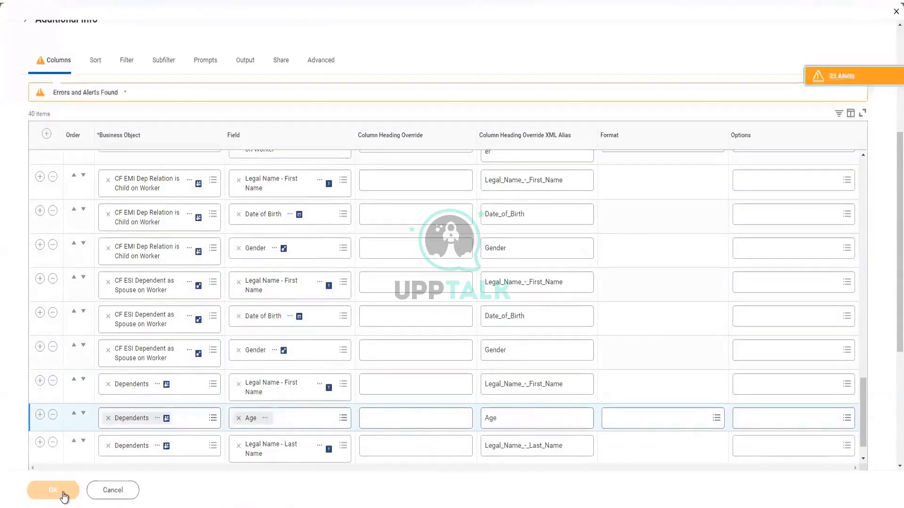
{"action": "left_click", "coordinate": [65, 491]}
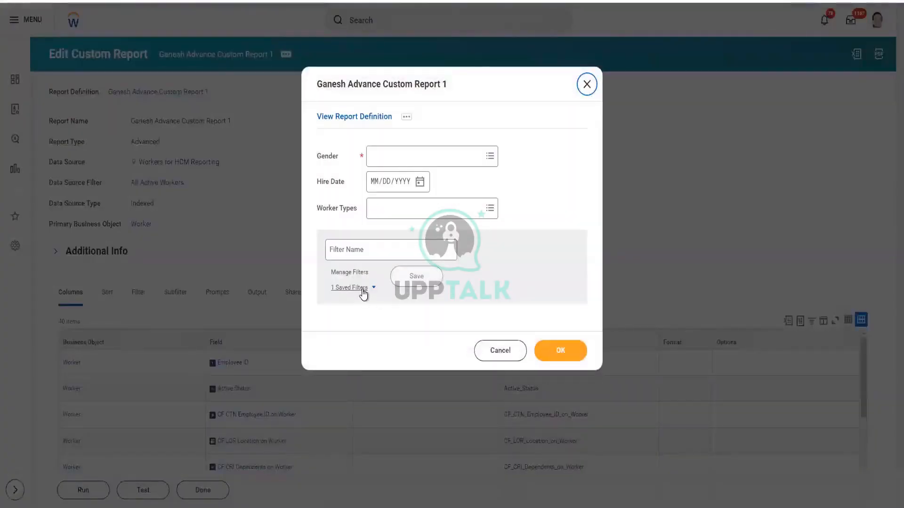
{"action": "left_click", "coordinate": [363, 288]}
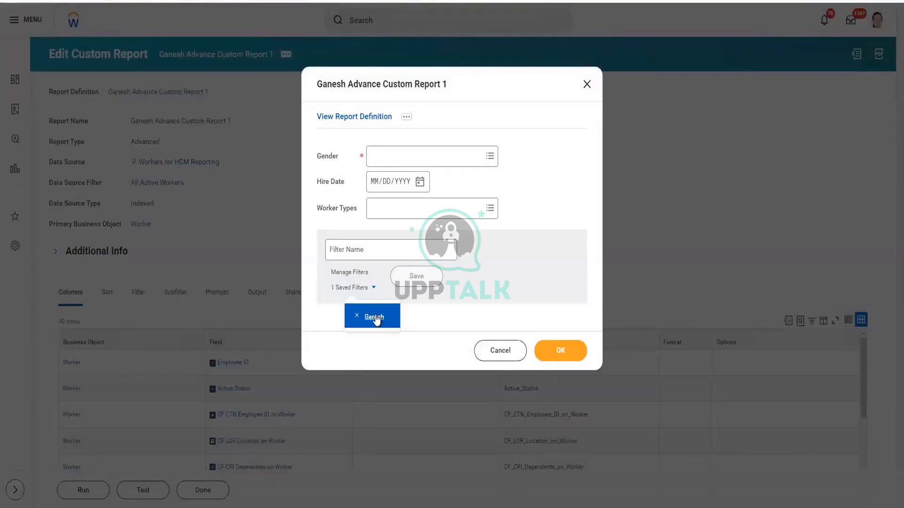
{"action": "left_click", "coordinate": [519, 323]}
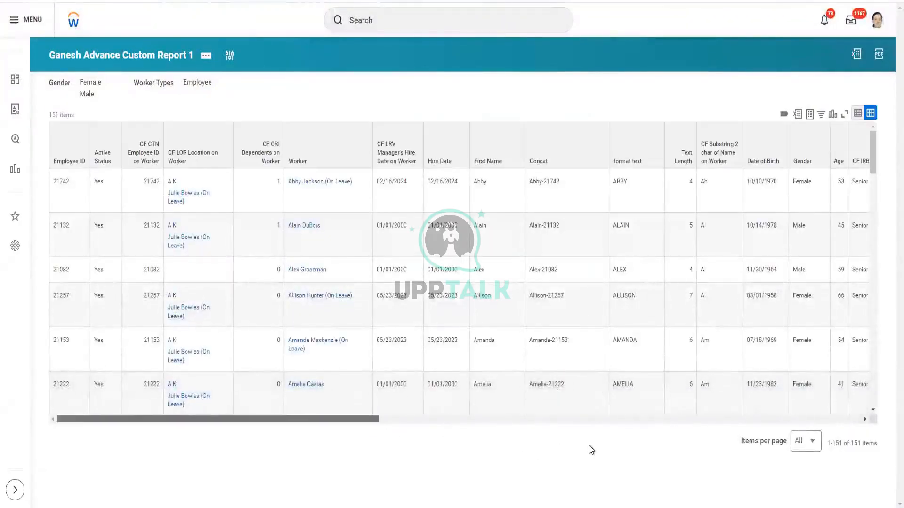
Compare the Sum Related Instances CF column with the dependents' individual ages in the report output and review the report's column definitions.
{"action": "left_click", "coordinate": [866, 419]}
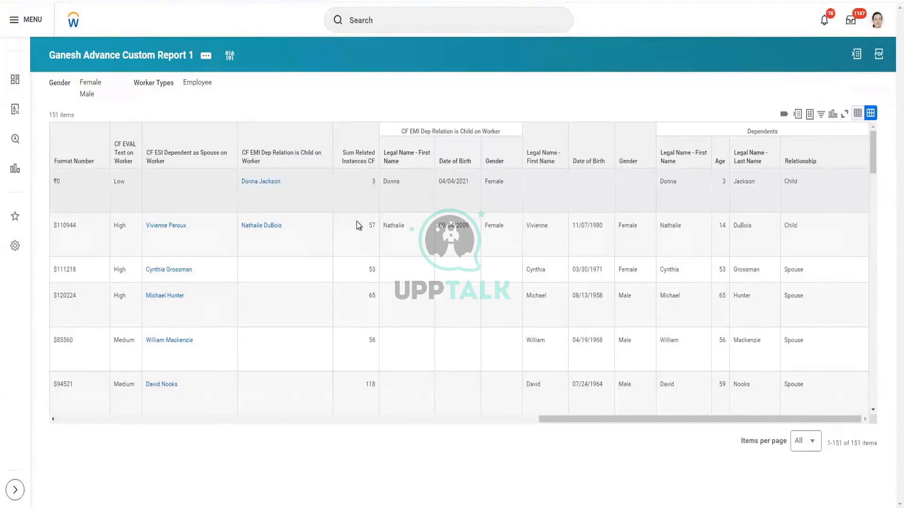
{"action": "scroll", "coordinate": [361, 396], "scroll_direction": "down", "scroll_amount": 1}
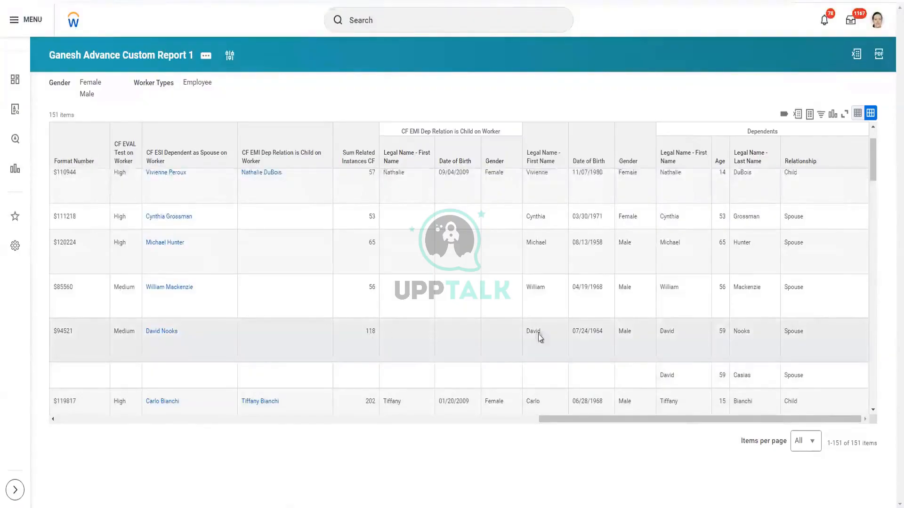
{"action": "scroll", "coordinate": [753, 350], "scroll_direction": "down", "scroll_amount": 1}
{"action": "scroll", "coordinate": [753, 350], "scroll_direction": "up", "scroll_amount": 3}
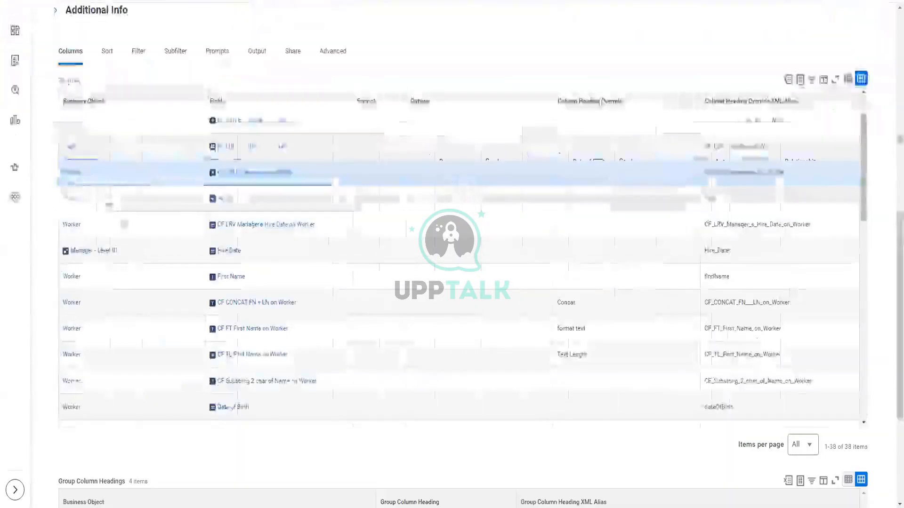
{"action": "scroll", "coordinate": [127, 235], "scroll_direction": "down", "scroll_amount": 10}
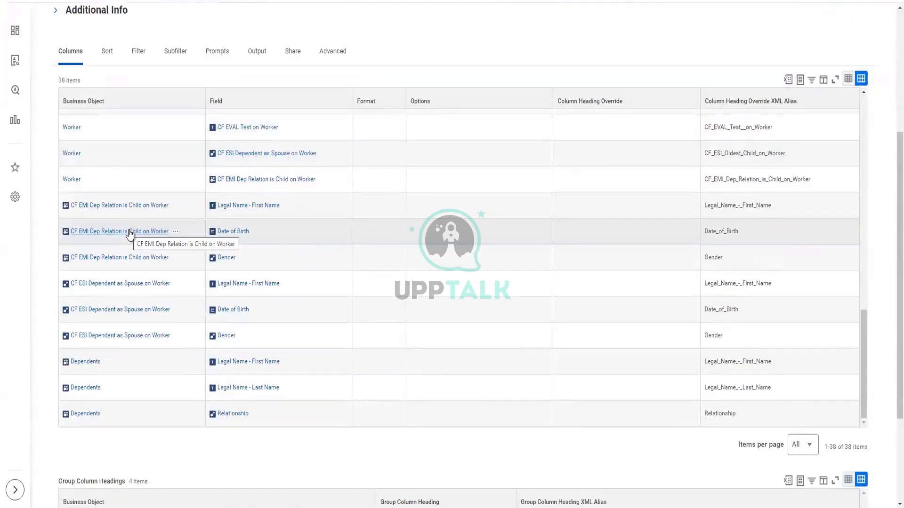
{"action": "scroll", "coordinate": [130, 233], "scroll_direction": "down", "scroll_amount": 1}
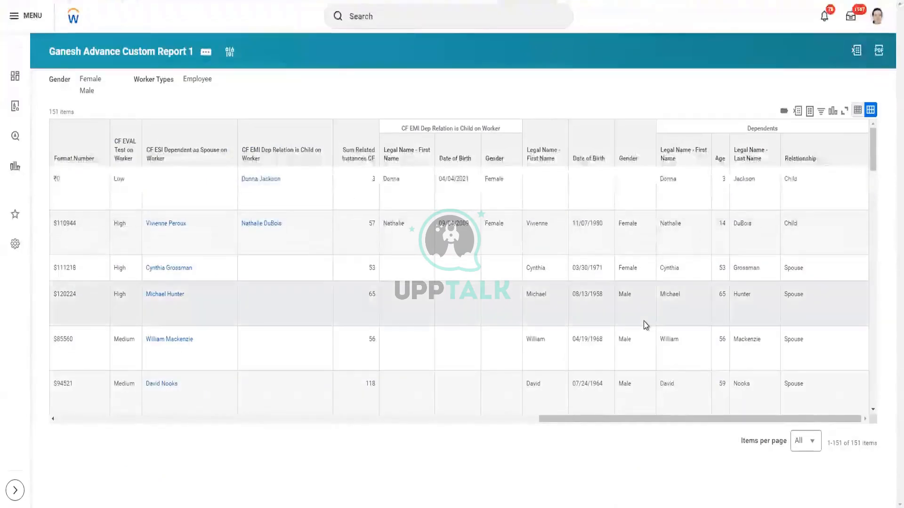
{"action": "scroll", "coordinate": [643, 320], "scroll_direction": "down", "scroll_amount": 1}
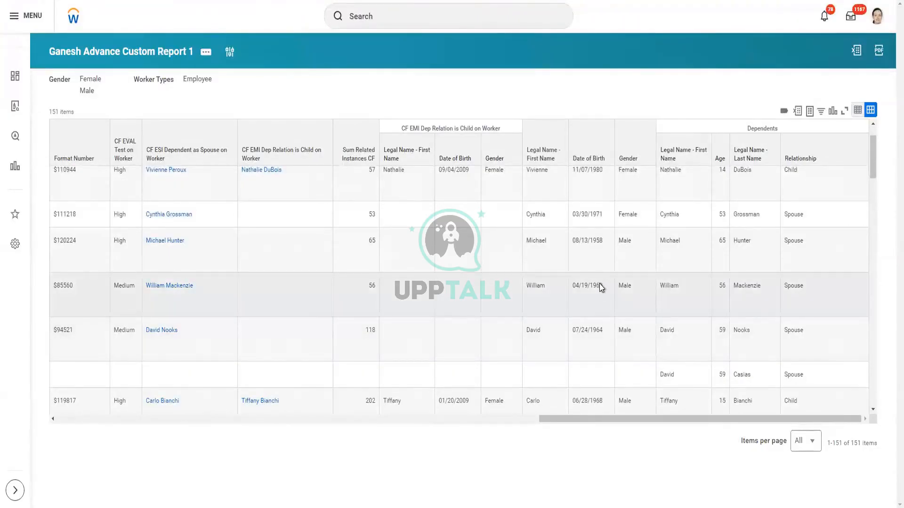
{"action": "scroll", "coordinate": [569, 287], "scroll_direction": "up", "scroll_amount": 1}
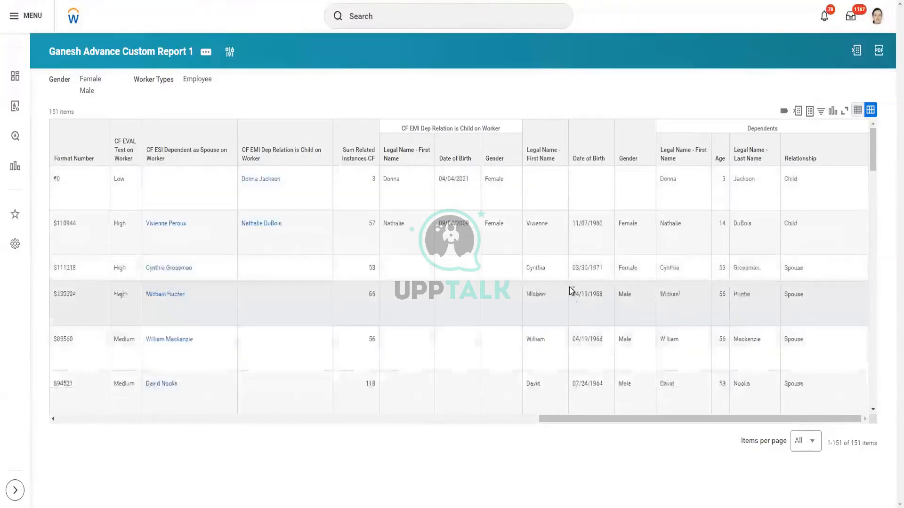
Export the report output to Excel, download the file, and enable editing in the opened workbook.
{"action": "left_click", "coordinate": [796, 115]}
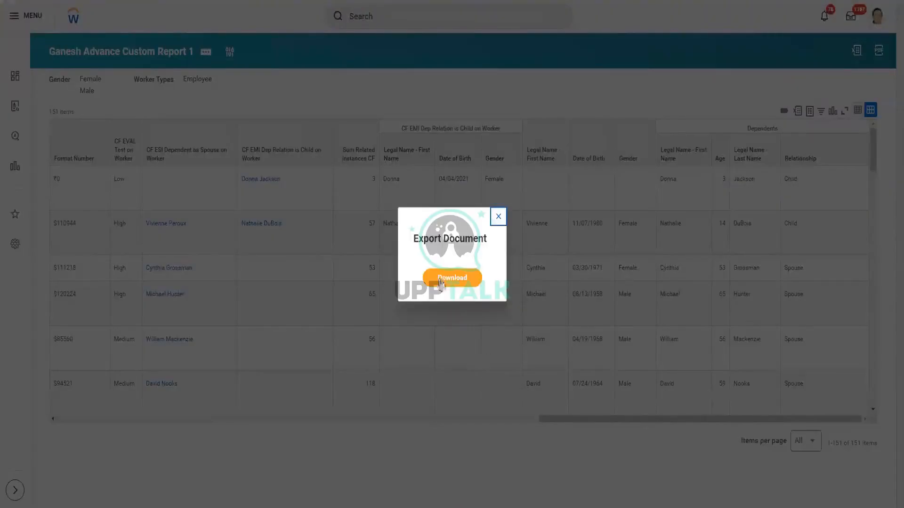
{"action": "left_click", "coordinate": [440, 278]}
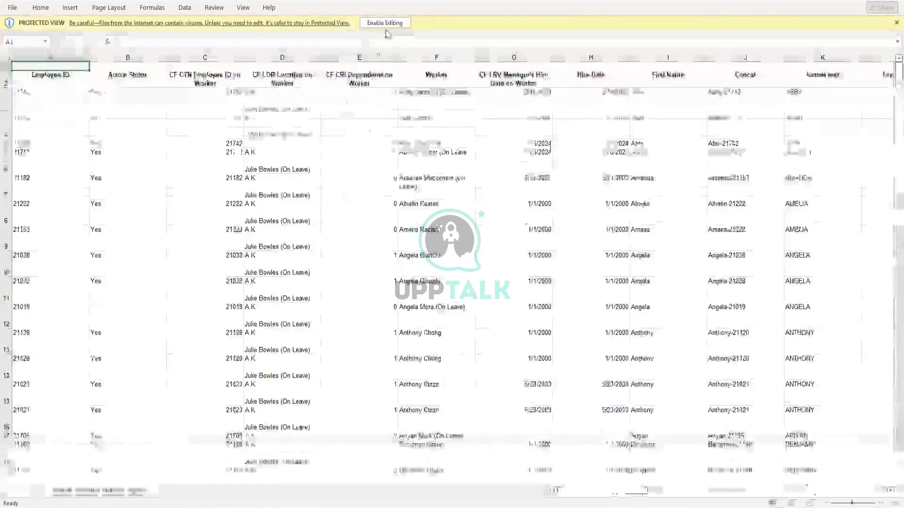
{"action": "left_click", "coordinate": [384, 23]}
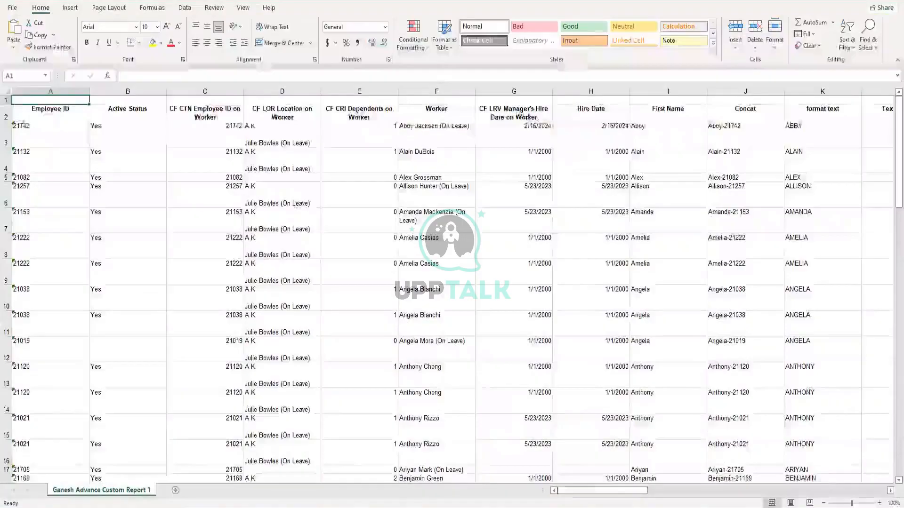
Delete the sheet's first row above the column headers and slightly narrow the Employee ID column.
{"action": "right_click", "coordinate": [6, 100]}
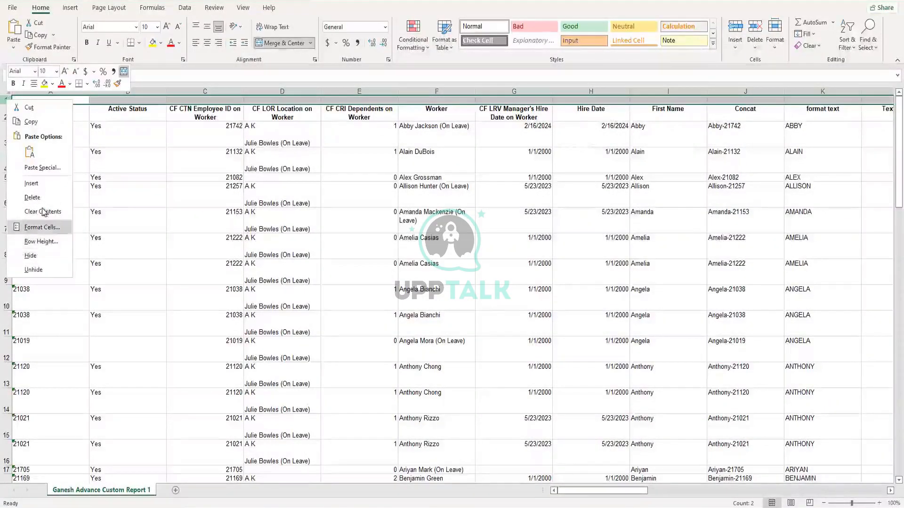
{"action": "left_click", "coordinate": [32, 197]}
{"action": "left_click_drag", "start_coordinate": [90, 91], "coordinate": [85, 91]}
Look across row 2 of the exported sheet to check which columns lie between Worker and Sum Related Instances CF.
{"action": "left_click", "coordinate": [586, 126]}
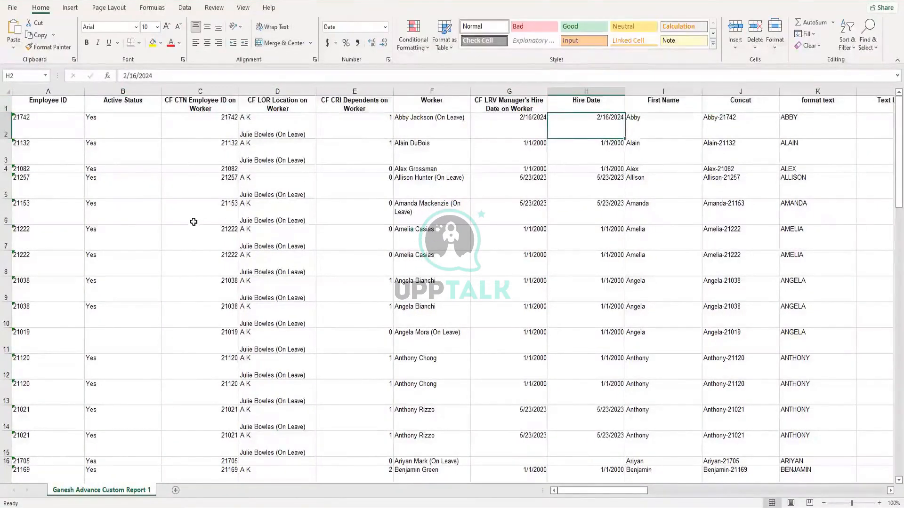
{"action": "key", "text": "Right"}
{"action": "key", "text": "Right"}
{"action": "key", "text": "Right"}
{"action": "key", "text": "Right"}
{"action": "key", "text": "Right"}
{"action": "key", "text": "Right"}
{"action": "key", "text": "Right"}
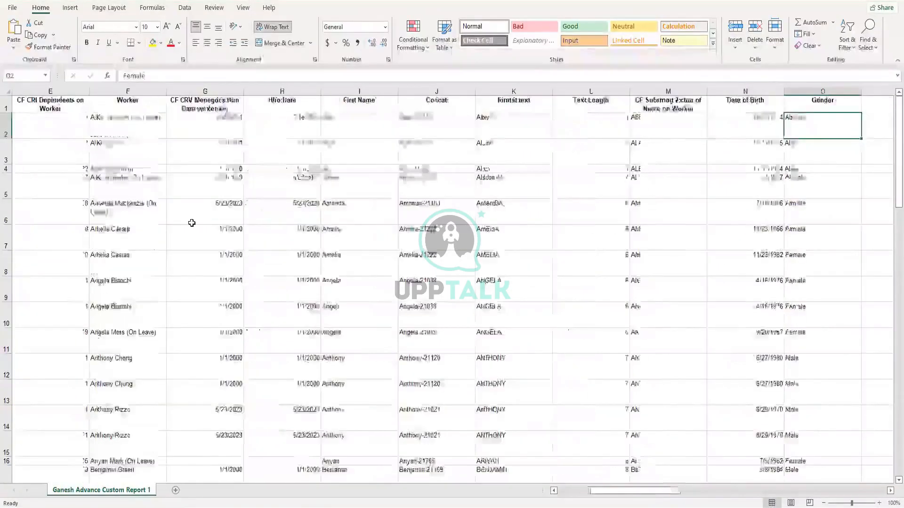
{"action": "key", "text": "Right"}
{"action": "key", "text": "Right"}
{"action": "key", "text": "Right"}
{"action": "key", "text": "Right"}
{"action": "key", "text": "Right"}
{"action": "key", "text": "Right"}
{"action": "key", "text": "Right"}
{"action": "key", "text": "Right"}
{"action": "key", "text": "Right"}
{"action": "key", "text": "Right"}
{"action": "key", "text": "Right"}
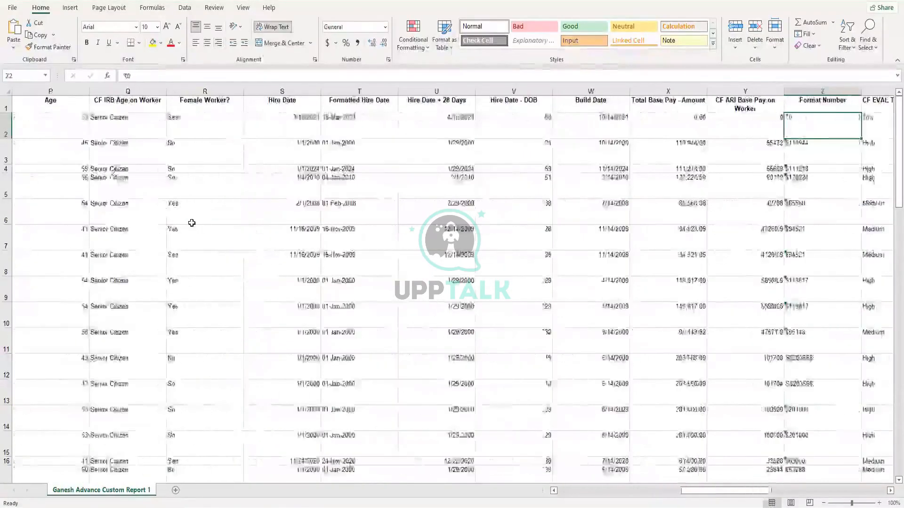
{"action": "key", "text": "Right"}
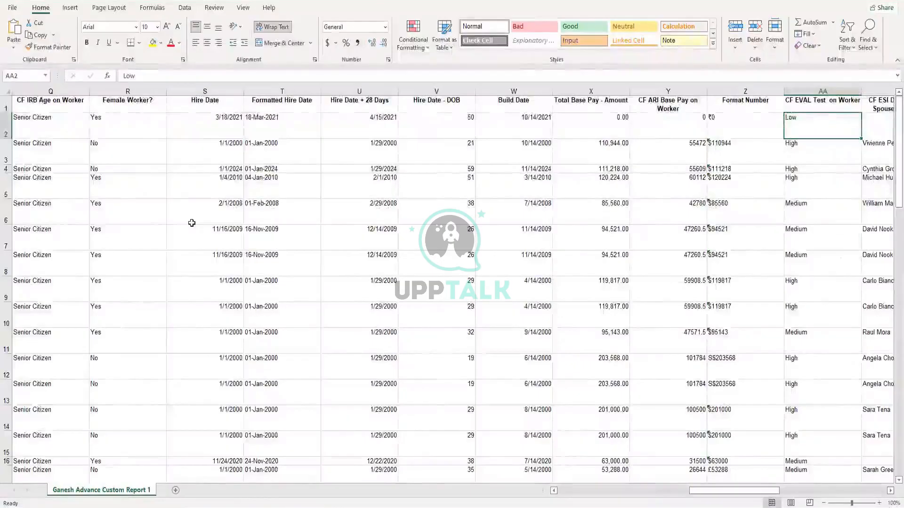
{"action": "key", "text": "Right"}
{"action": "key", "text": "Right"}
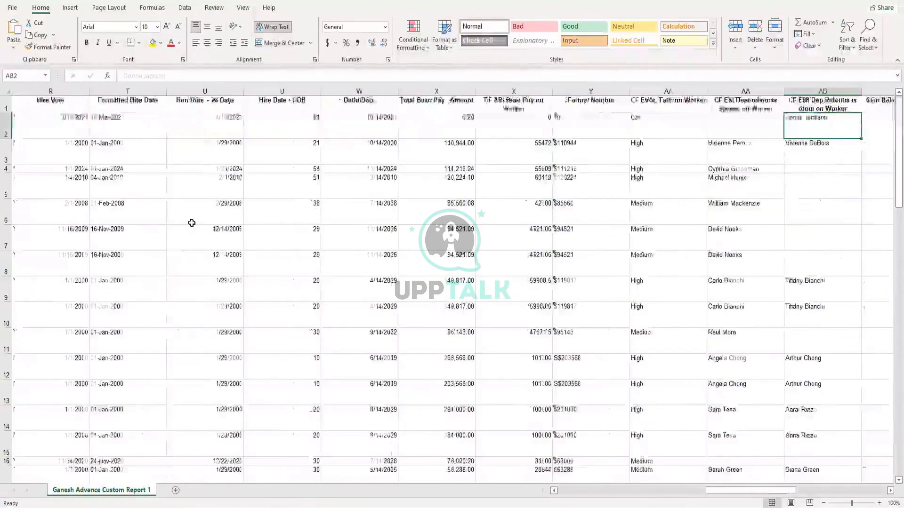
{"action": "key", "text": "Left"}
{"action": "key", "text": "Left"}
{"action": "key", "text": "Left"}
{"action": "key", "text": "Left"}
{"action": "key", "text": "Left"}
{"action": "key", "text": "Left"}
{"action": "key", "text": "Left"}
{"action": "key", "text": "Left"}
{"action": "key", "text": "Left"}
{"action": "key", "text": "Left"}
{"action": "key", "text": "Left"}
{"action": "key", "text": "Left"}
{"action": "key", "text": "Left"}
{"action": "key", "text": "Left"}
{"action": "key", "text": "Left"}
{"action": "key", "text": "Left"}
{"action": "key", "text": "Left"}
{"action": "key", "text": "Left"}
{"action": "key", "text": "Left"}
{"action": "key", "text": "Left"}
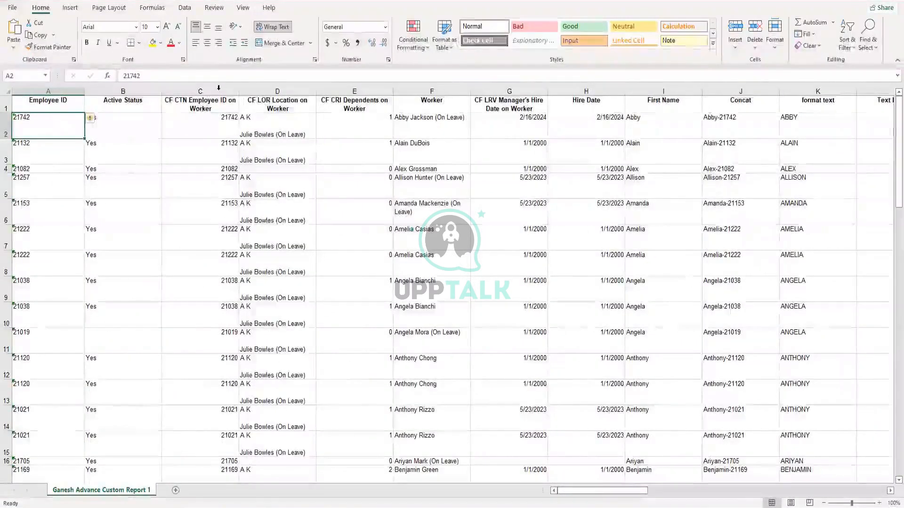
Hide columns C to E, from CF CTN Employee ID on Worker through CF CRI Dependents on Worker.
{"action": "left_click_drag", "start_coordinate": [228, 87], "coordinate": [346, 91]}
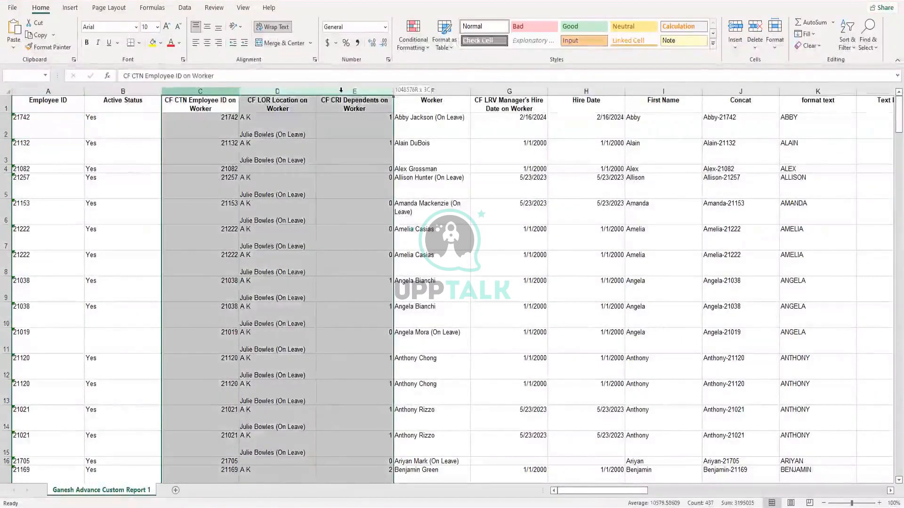
{"action": "right_click", "coordinate": [344, 91]}
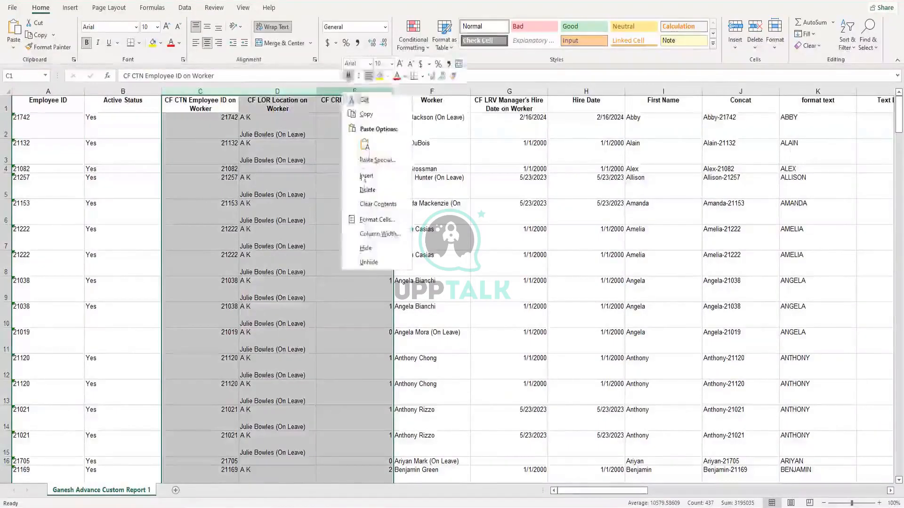
{"action": "left_click", "coordinate": [366, 248]}
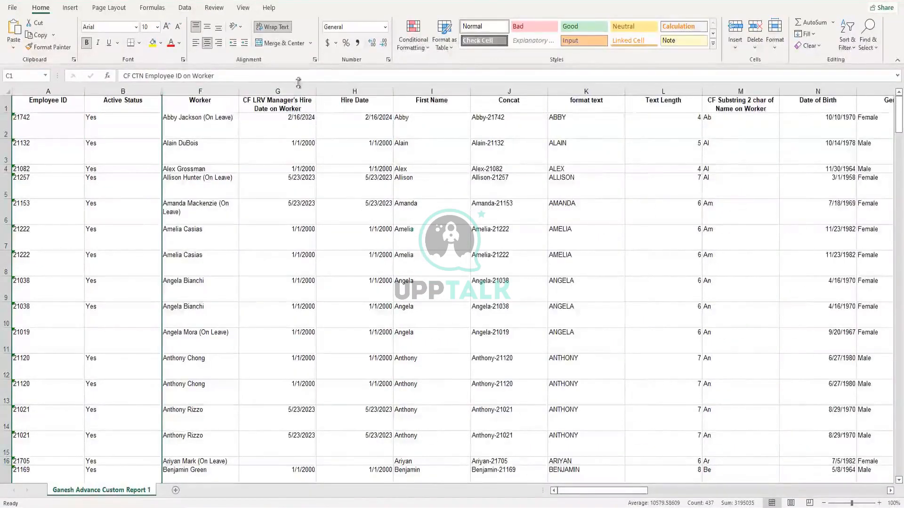
Hide columns G to AC, from CF LRV Manager's Hire Date on Worker through CF EMI Dep Relation is Child on Worker.
{"action": "left_click_drag", "start_coordinate": [292, 90], "coordinate": [216, 168]}
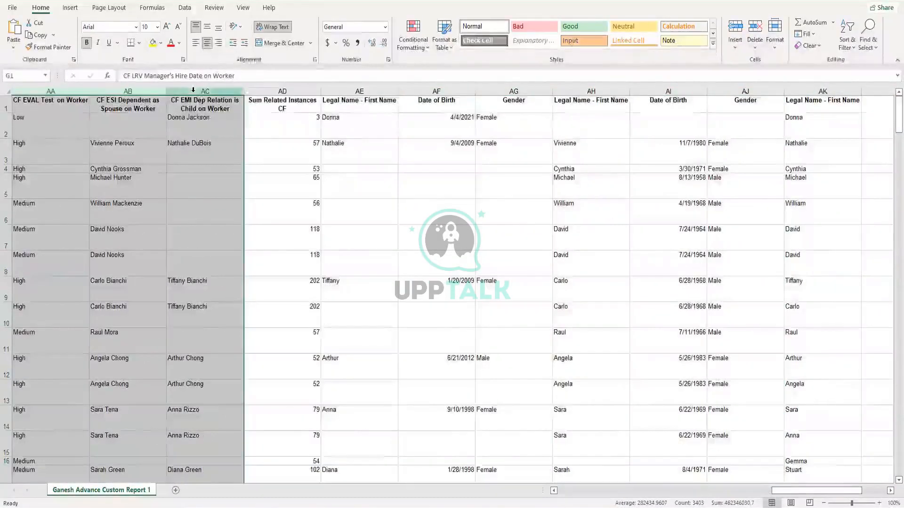
{"action": "right_click", "coordinate": [195, 92]}
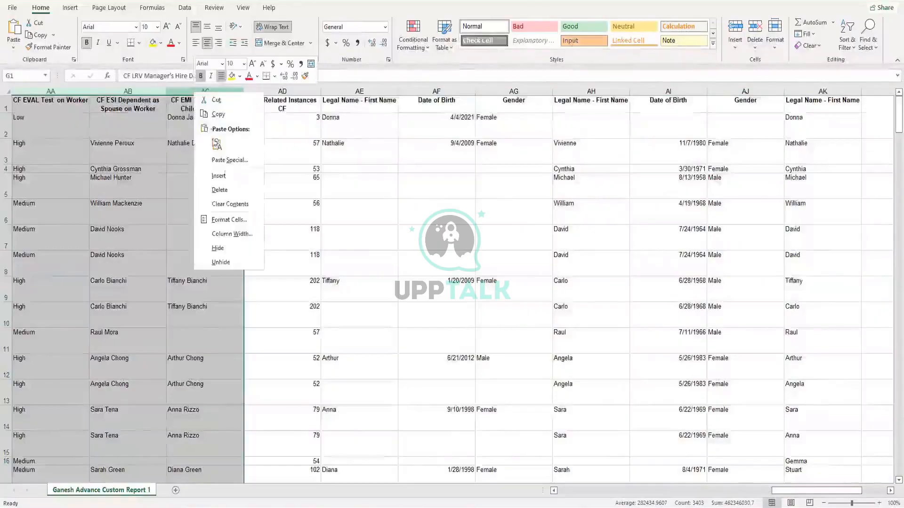
{"action": "left_click", "coordinate": [225, 244]}
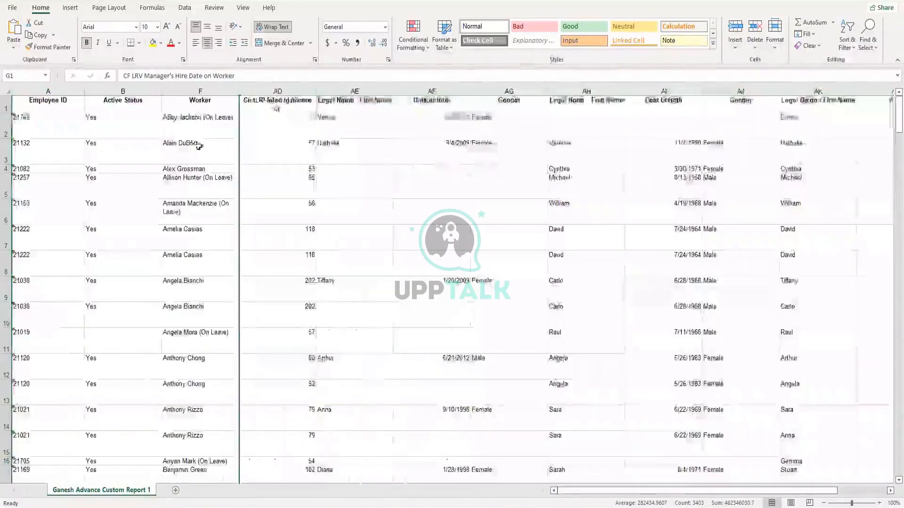
{"action": "left_click", "coordinate": [198, 145]}
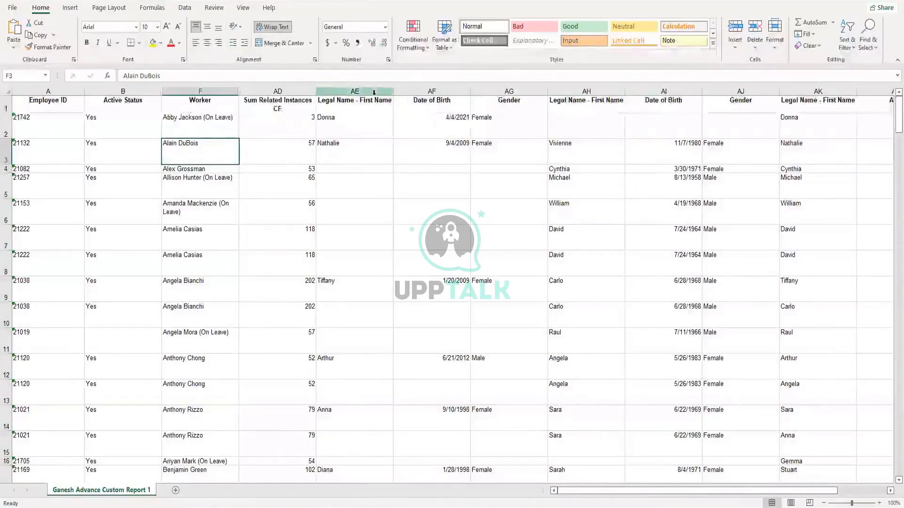
Hide columns AF and AG, the Date of Birth and Gender columns after the first Legal Name - First Name column.
{"action": "left_click_drag", "start_coordinate": [366, 87], "coordinate": [381, 102]}
{"action": "left_click", "coordinate": [416, 142]}
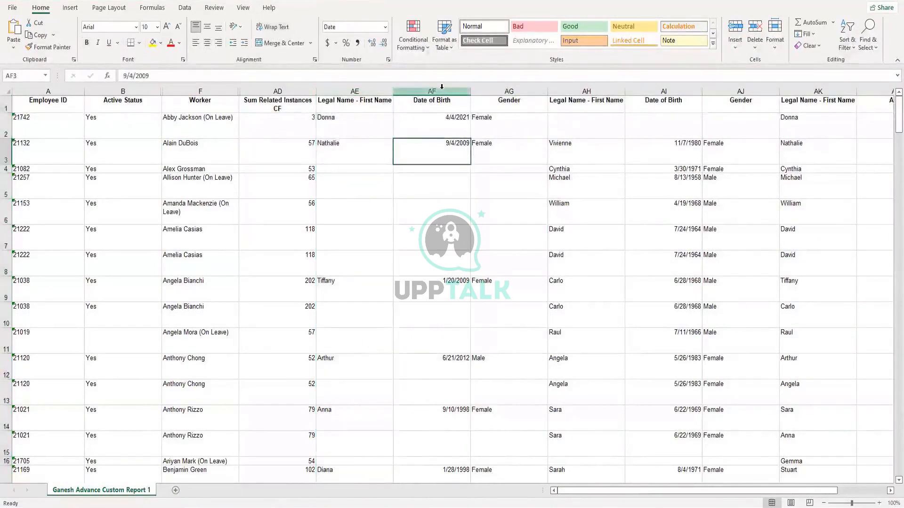
{"action": "left_click_drag", "start_coordinate": [441, 87], "coordinate": [524, 88]}
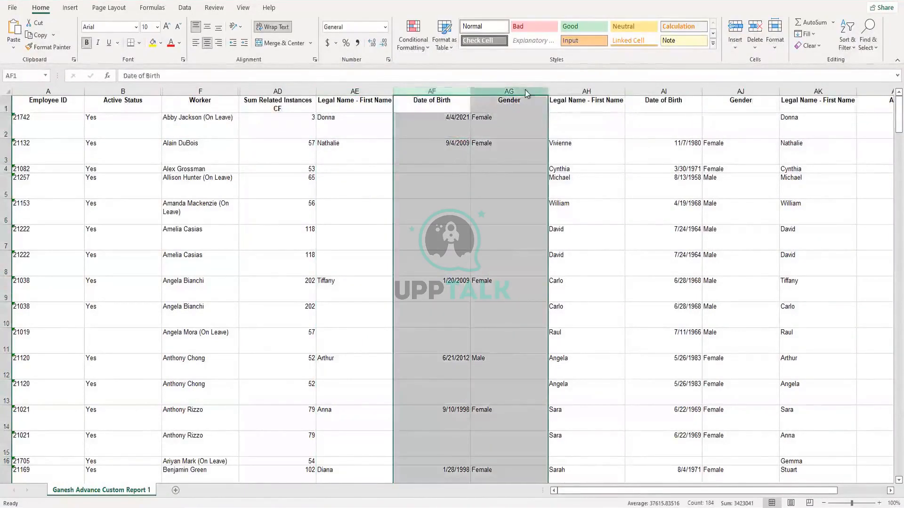
{"action": "right_click", "coordinate": [524, 89]}
{"action": "left_click", "coordinate": [551, 247]}
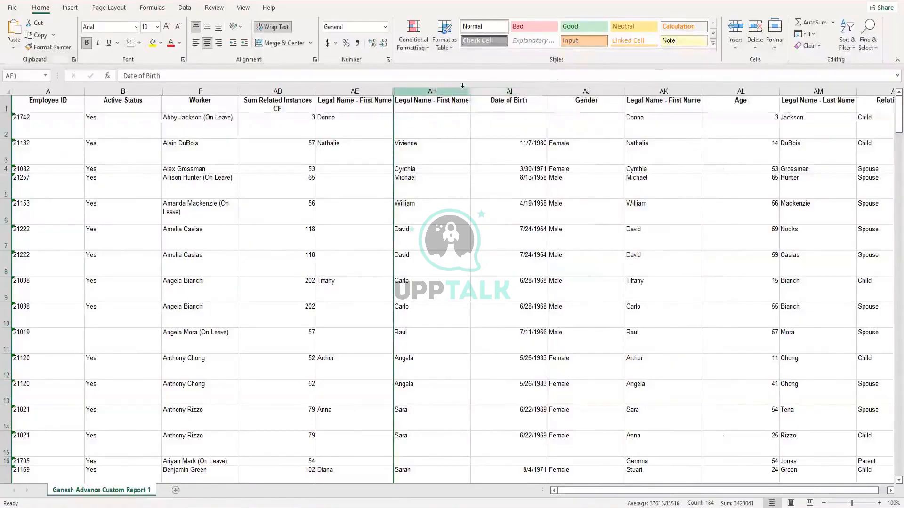
Hide columns AH to AJ, the second set of Legal Name - First Name, Date of Birth and Gender columns.
{"action": "left_click_drag", "start_coordinate": [485, 92], "coordinate": [603, 122]}
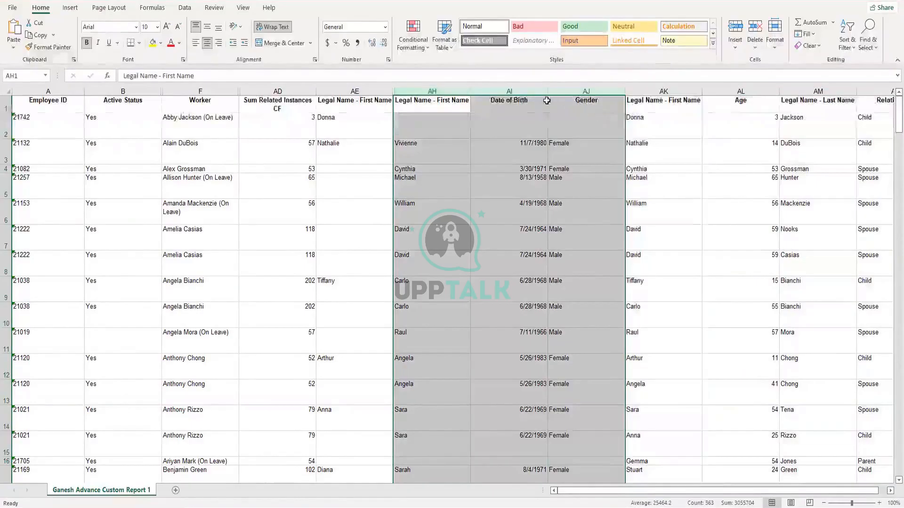
{"action": "right_click", "coordinate": [514, 87]}
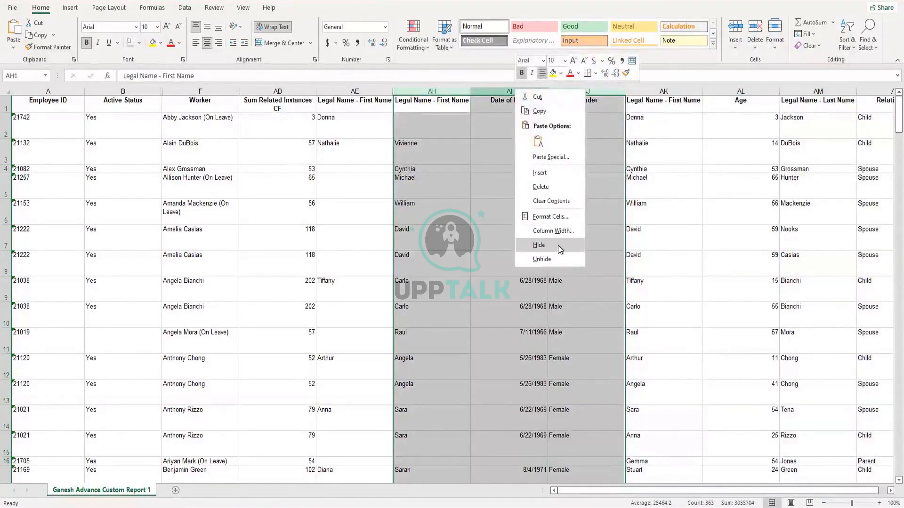
{"action": "left_click", "coordinate": [539, 244]}
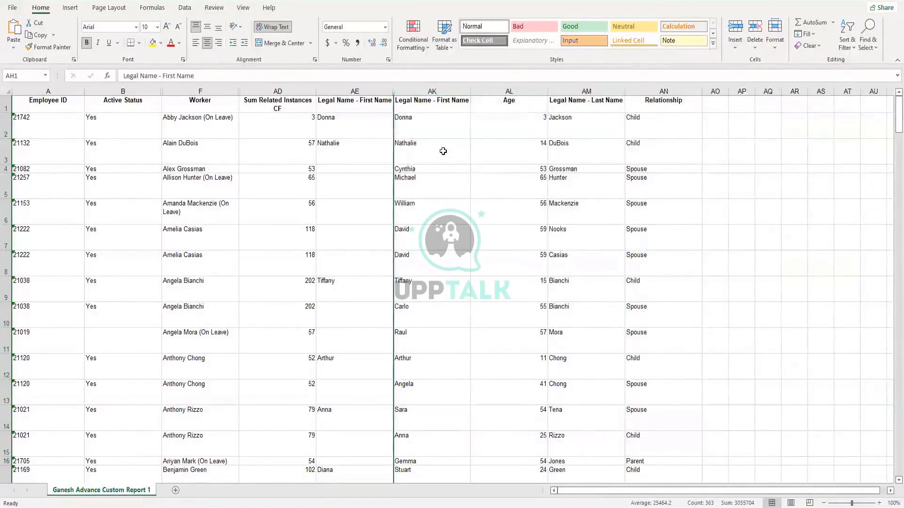
{"action": "left_click", "coordinate": [443, 151]}
Fill row 2 from Employee ID through Relationship with a light blue theme color.
{"action": "left_click_drag", "start_coordinate": [304, 137], "coordinate": [305, 148]}
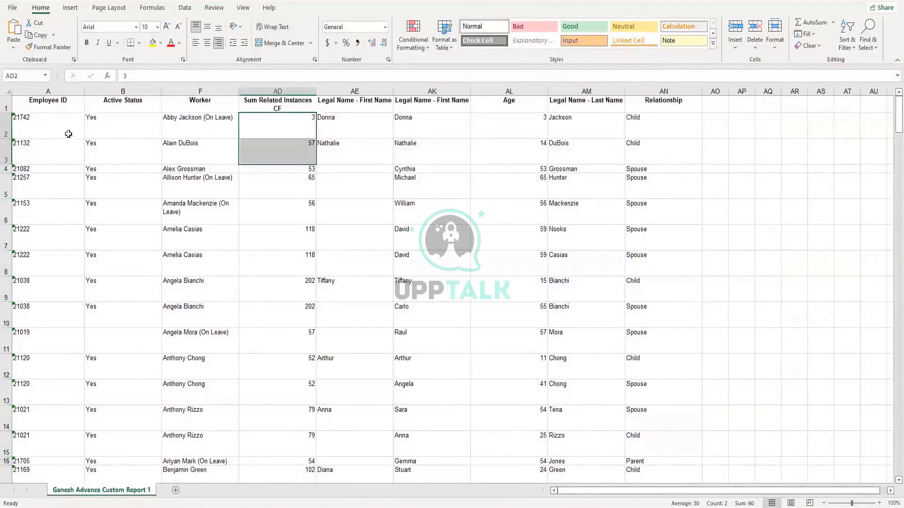
{"action": "left_click", "coordinate": [23, 128]}
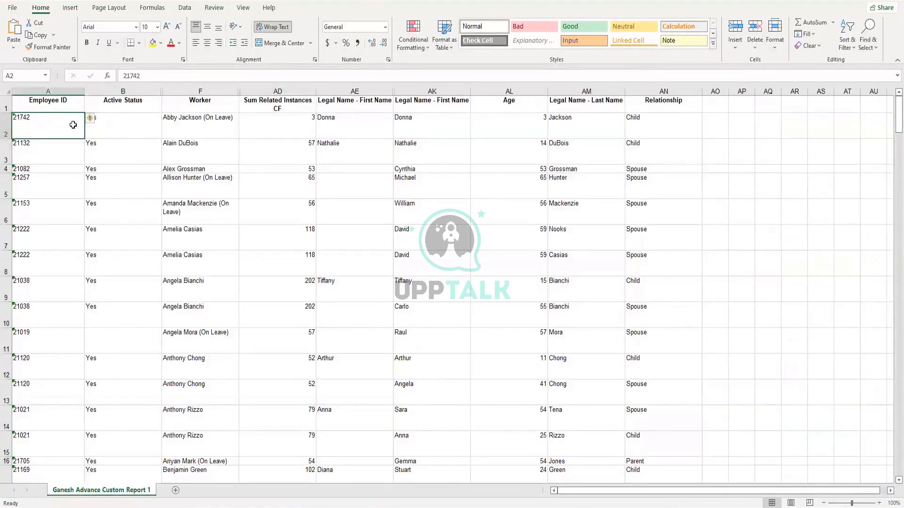
{"action": "left_click_drag", "start_coordinate": [145, 119], "coordinate": [672, 135]}
{"action": "left_click_drag", "start_coordinate": [153, 74], "coordinate": [153, 74]}
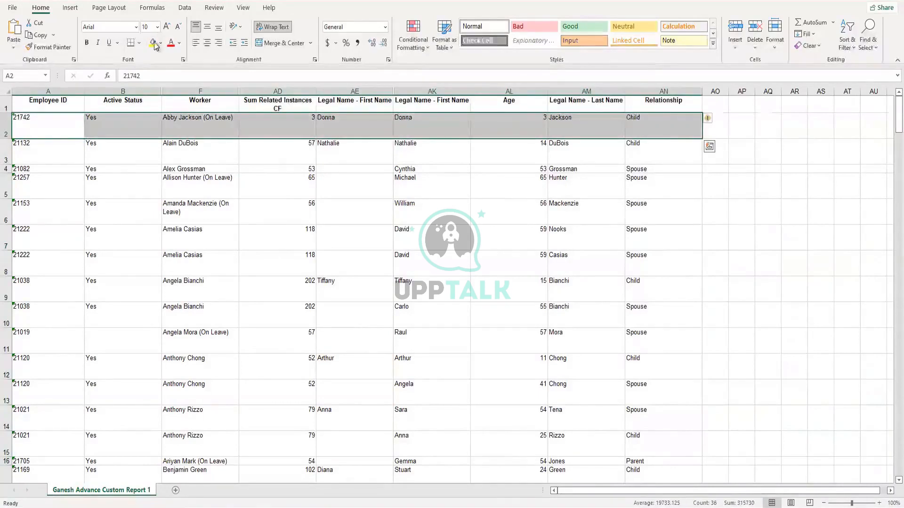
{"action": "left_click", "coordinate": [154, 44]}
{"action": "left_click", "coordinate": [160, 43]}
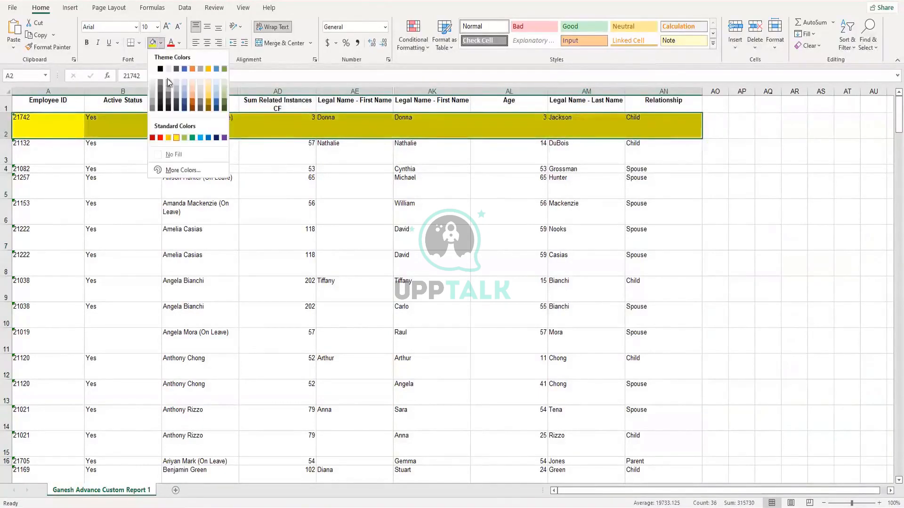
{"action": "left_click", "coordinate": [184, 89]}
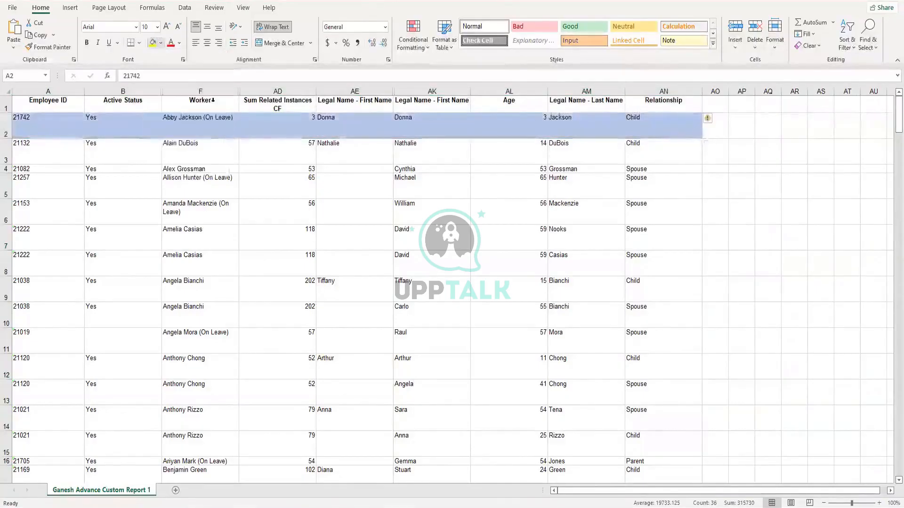
{"action": "left_click", "coordinate": [176, 170]}
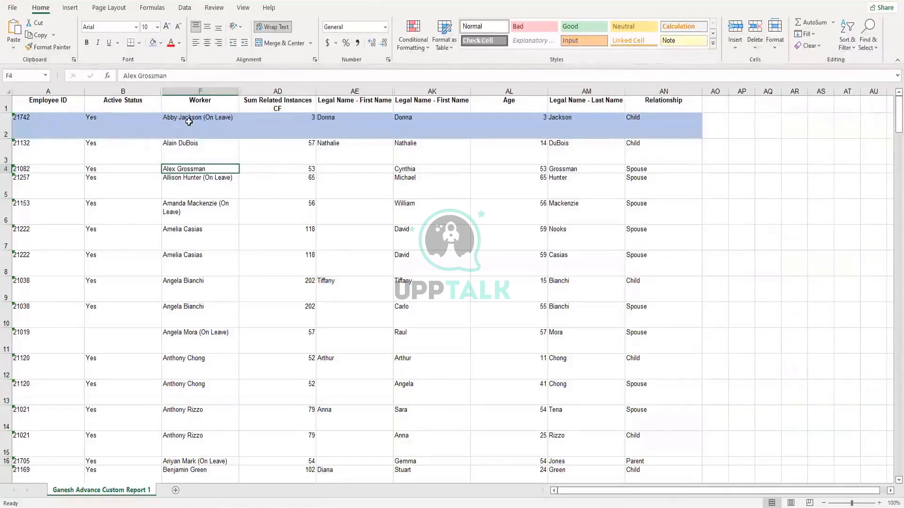
Compare the dependent's relationship and age in row 2 with its Sum Related Instances CF value.
{"action": "left_click", "coordinate": [664, 133]}
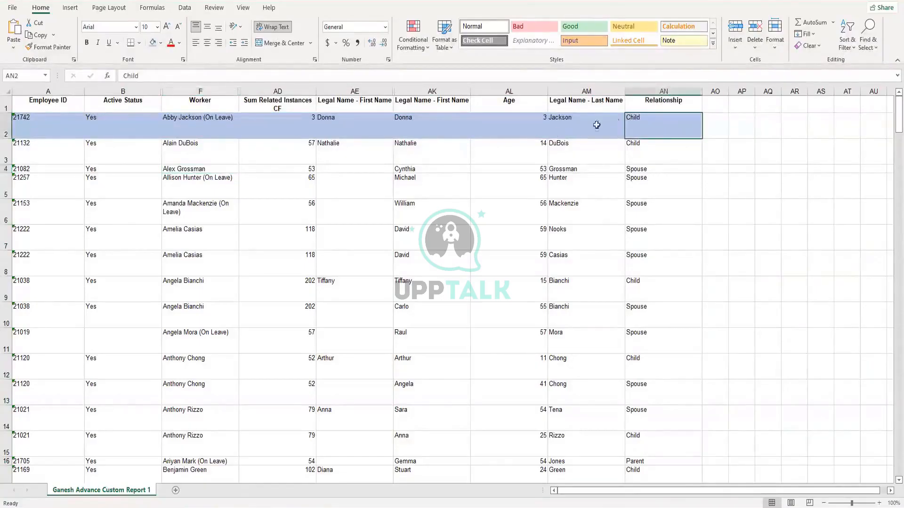
{"action": "left_click", "coordinate": [532, 128]}
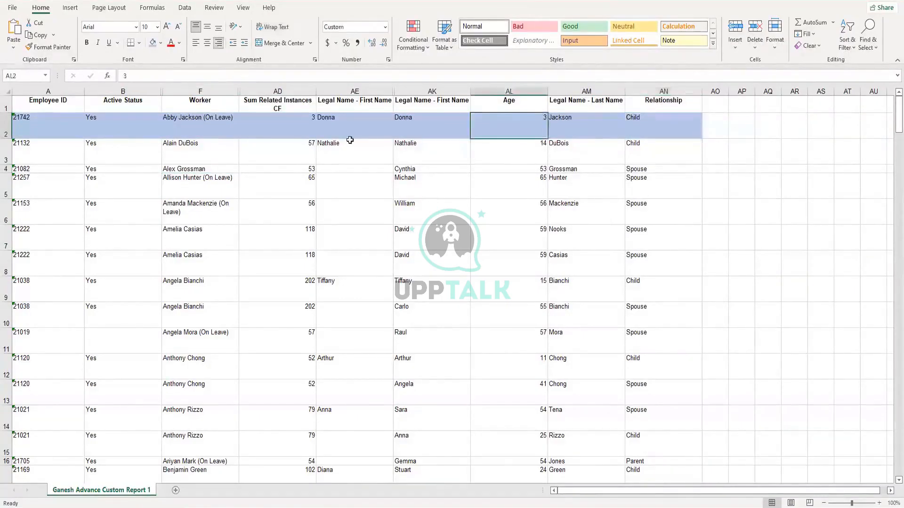
{"action": "left_click", "coordinate": [300, 129]}
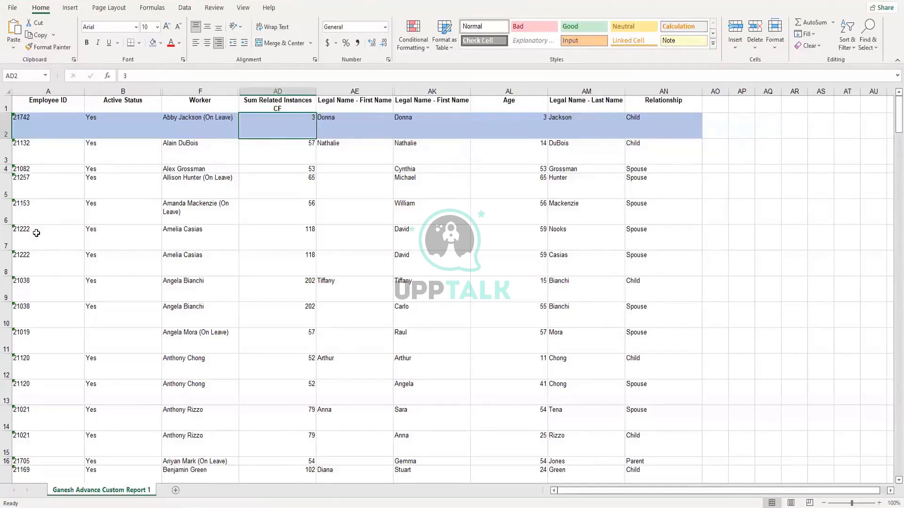
Fill rows 7 and 8, from Employee ID through Relationship, with a light orange theme color.
{"action": "left_click_drag", "start_coordinate": [36, 232], "coordinate": [651, 265]}
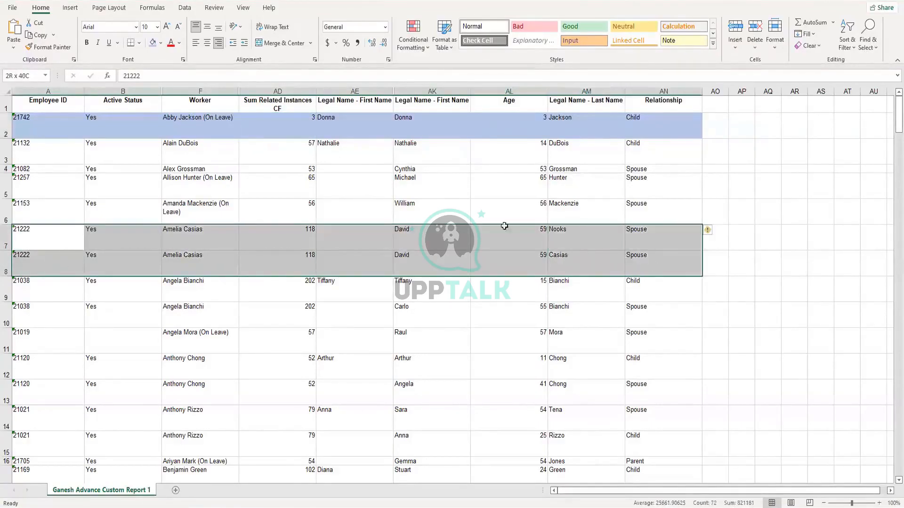
{"action": "left_click", "coordinate": [160, 42]}
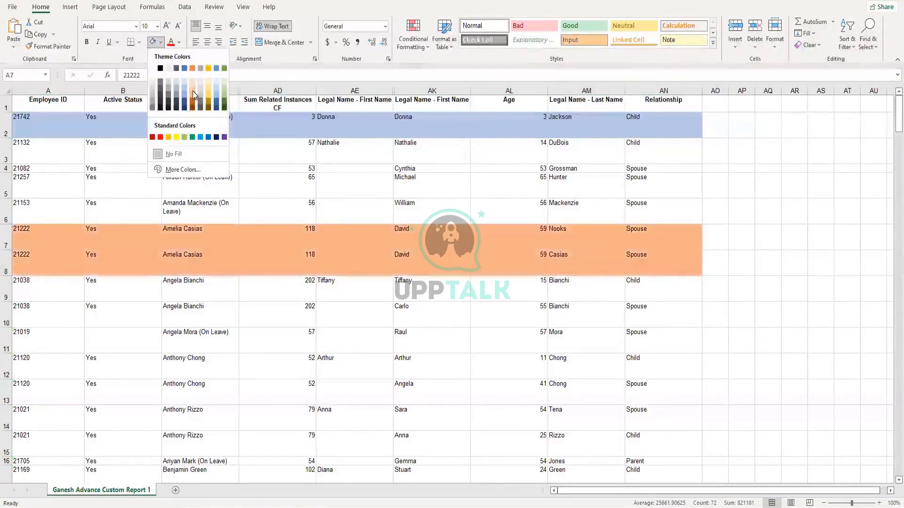
{"action": "left_click", "coordinate": [193, 91]}
{"action": "left_click", "coordinate": [238, 254]}
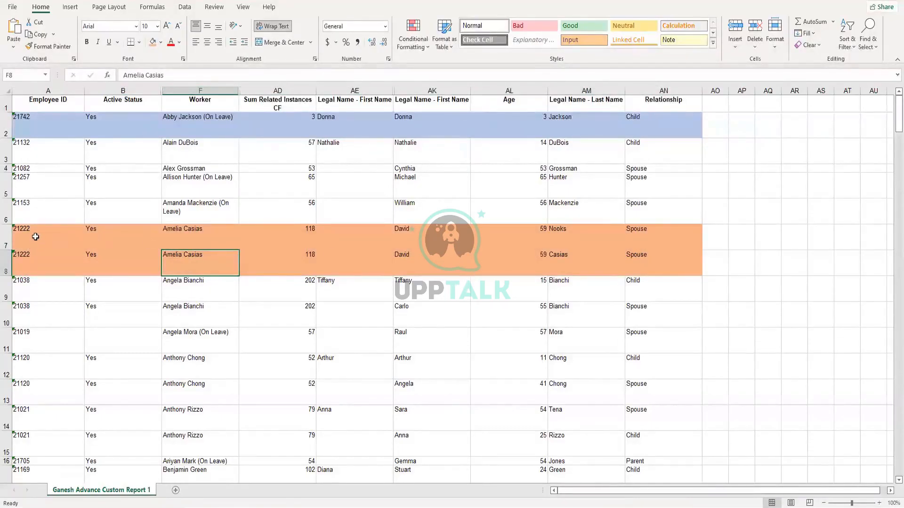
Check the repeated Employee ID in rows 7 and 8 against their Sum Related Instances CF value.
{"action": "left_click_drag", "start_coordinate": [35, 240], "coordinate": [34, 250]}
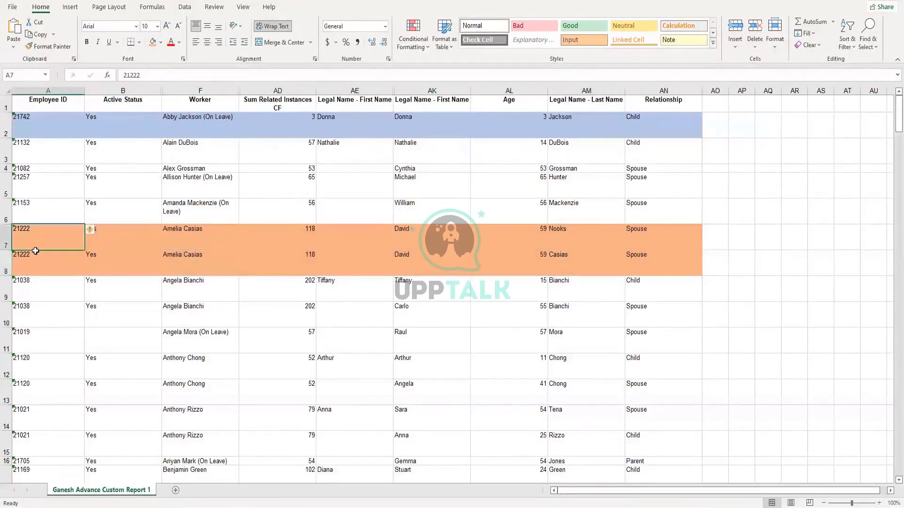
{"action": "left_click", "coordinate": [390, 257]}
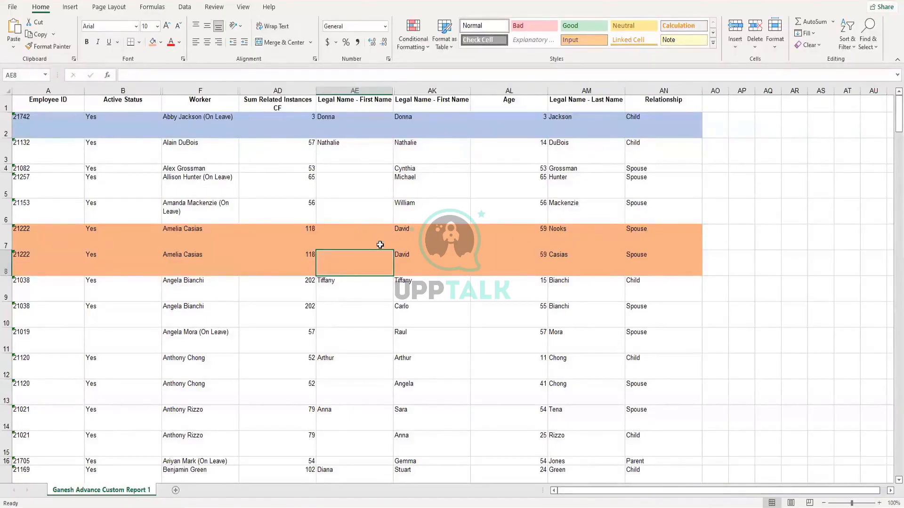
{"action": "left_click", "coordinate": [303, 232]}
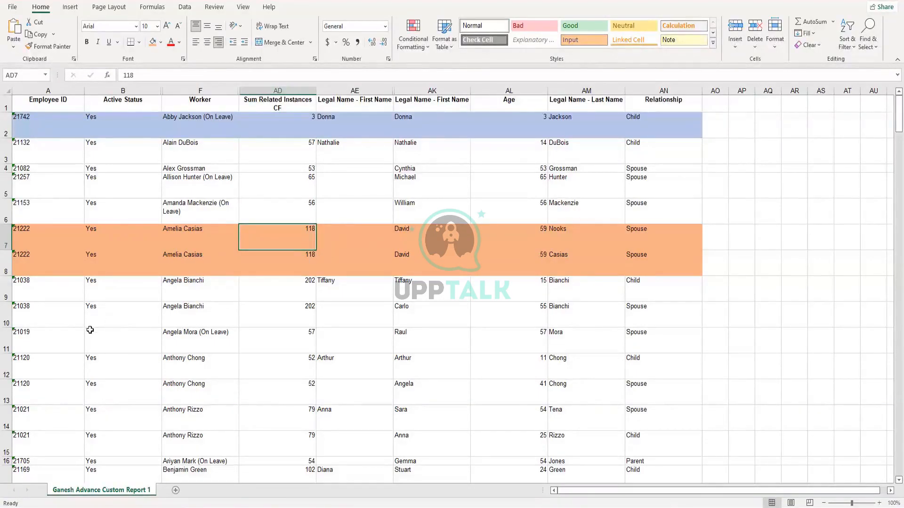
Fill rows 17 to 19, from Employee ID through Relationship, with the standard light green color.
{"action": "scroll", "coordinate": [90, 330], "scroll_direction": "down", "scroll_amount": 1}
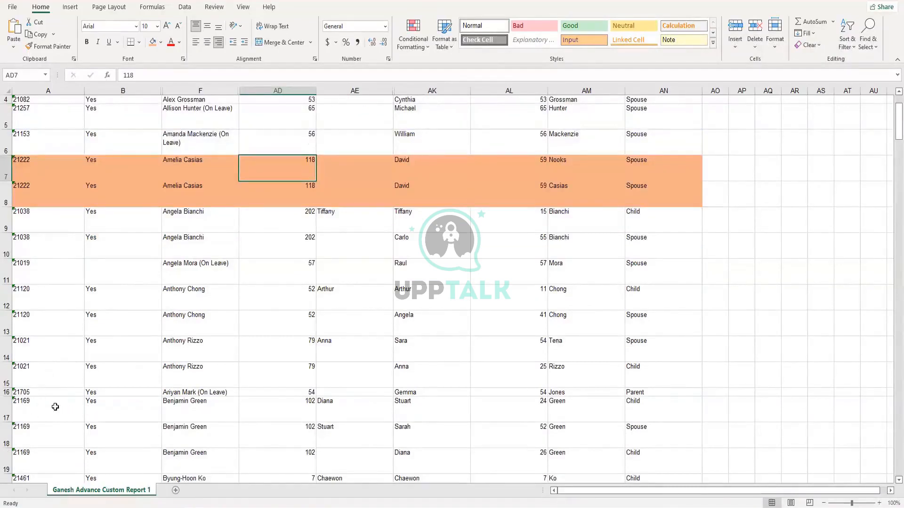
{"action": "left_click_drag", "start_coordinate": [55, 407], "coordinate": [664, 370]}
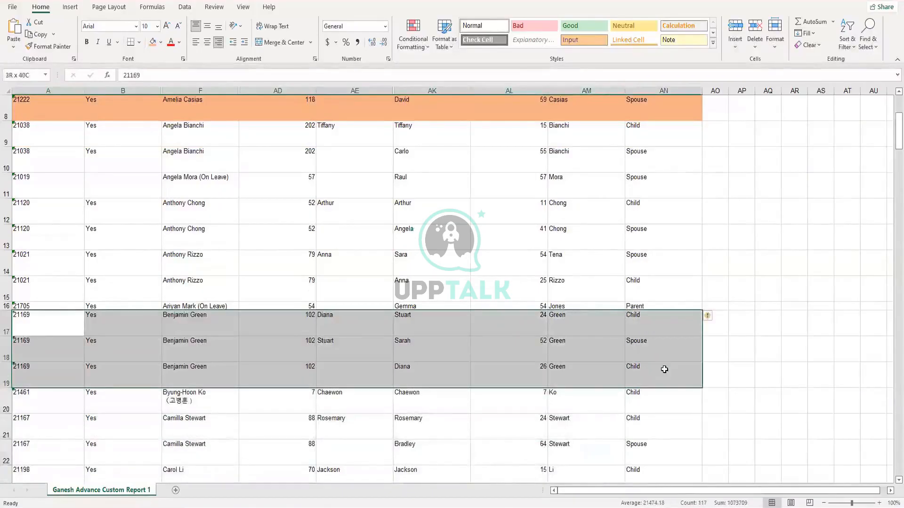
{"action": "left_click", "coordinate": [160, 42]}
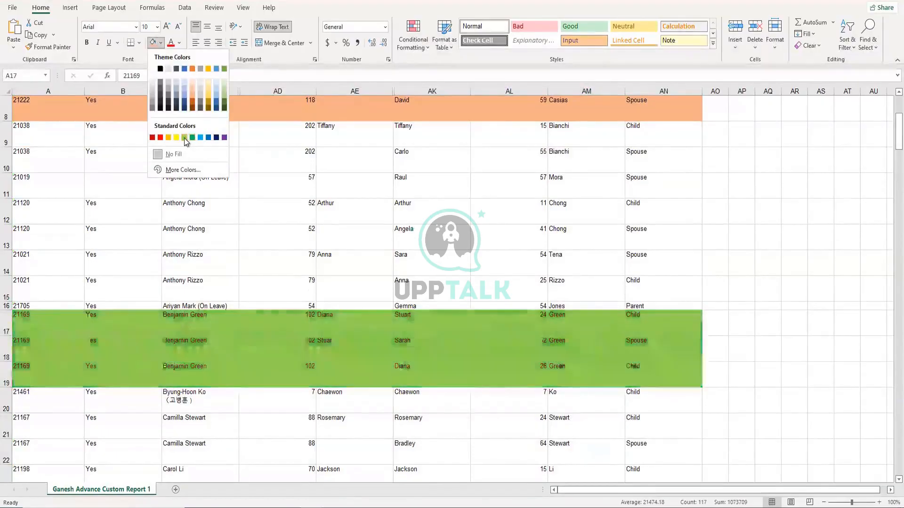
{"action": "left_click", "coordinate": [185, 138]}
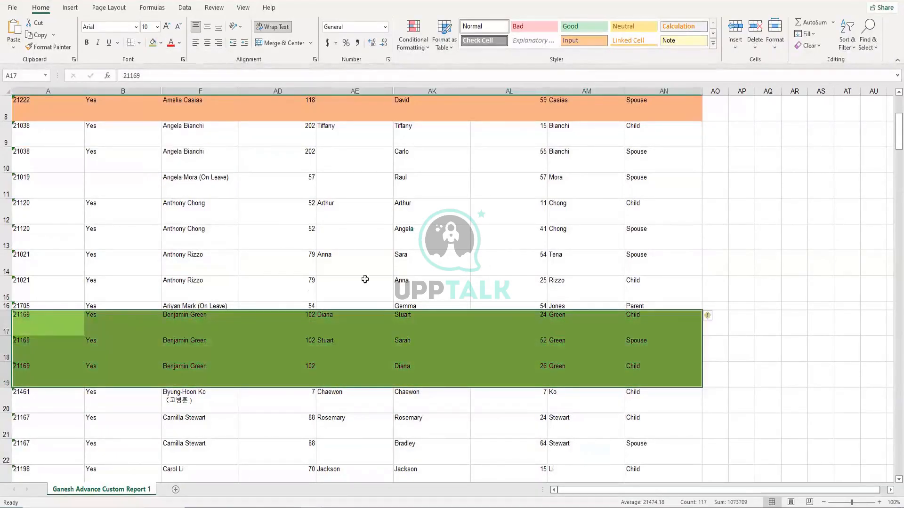
Compare the three dependents' ages in rows 17 to 19 with the worker's Sum Related Instances CF value.
{"action": "scroll", "coordinate": [366, 279], "scroll_direction": "down", "scroll_amount": 1}
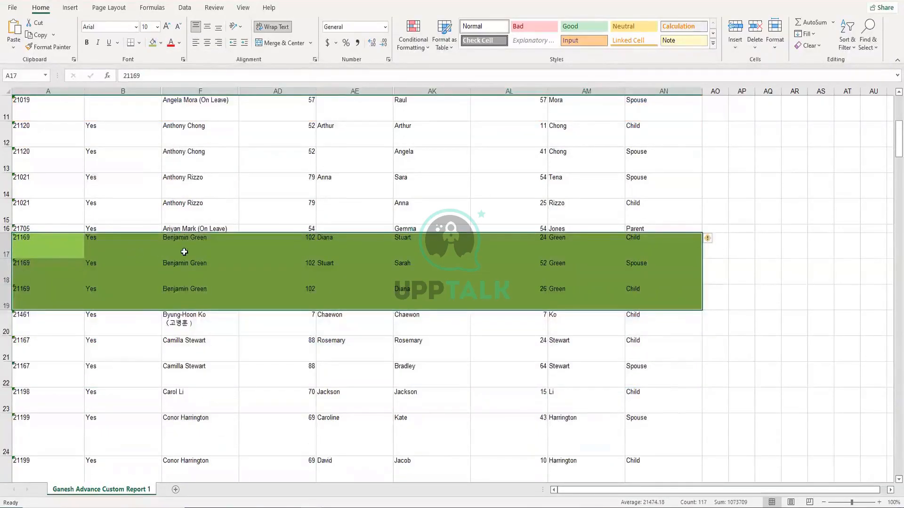
{"action": "left_click", "coordinate": [563, 247]}
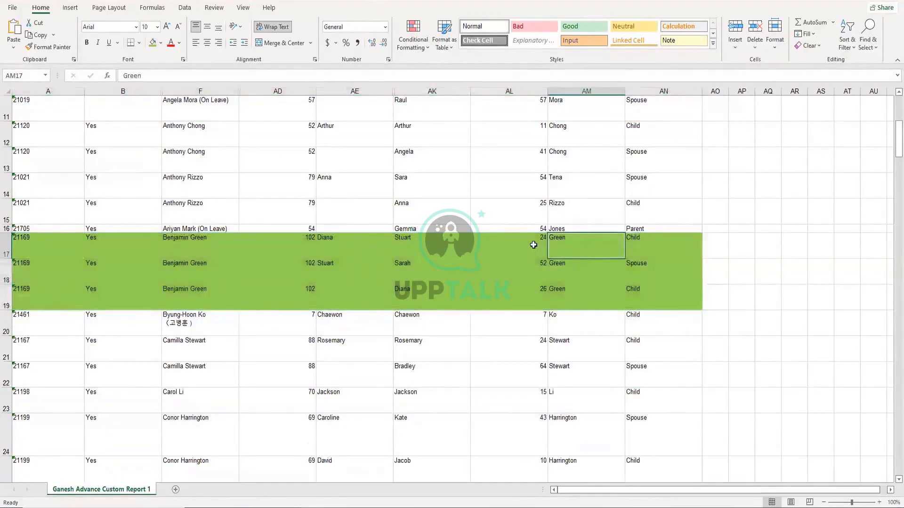
{"action": "left_click", "coordinate": [535, 249]}
{"action": "left_click", "coordinate": [540, 268]}
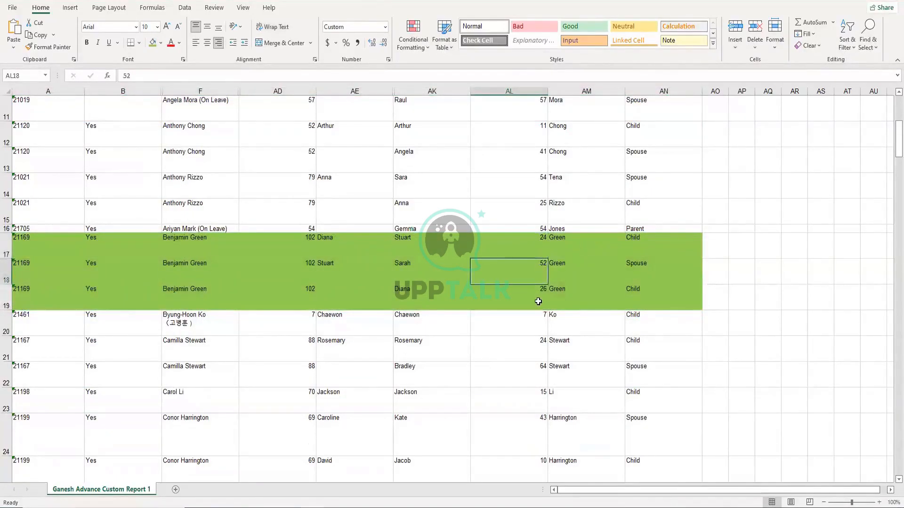
{"action": "left_click", "coordinate": [538, 300]}
{"action": "left_click", "coordinate": [290, 239]}
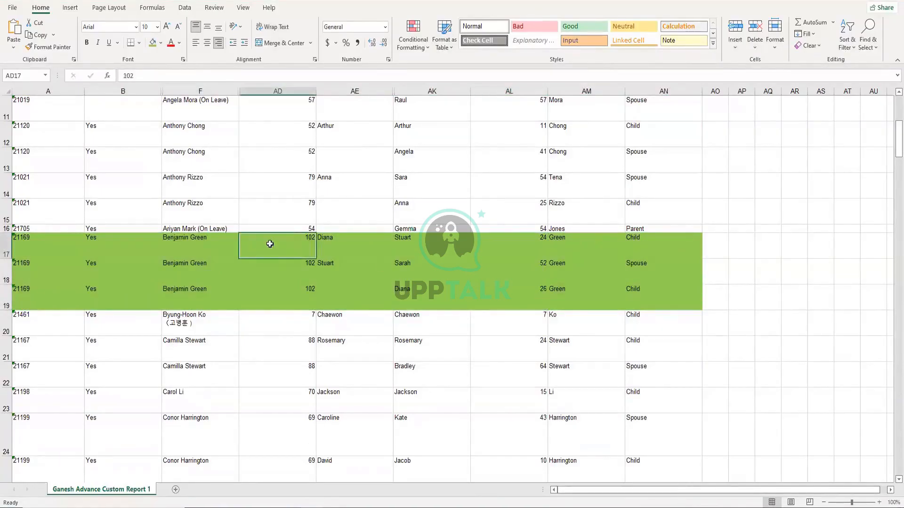
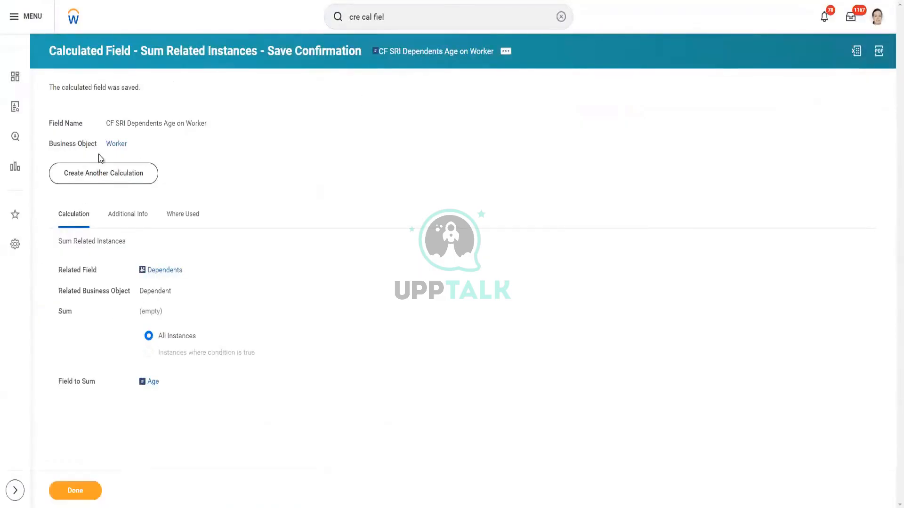
In Workday, highlight part of the CF SRI Dependents Age on Worker field name and reset the session timeout.
{"action": "left_click_drag", "start_coordinate": [117, 125], "coordinate": [175, 125]}
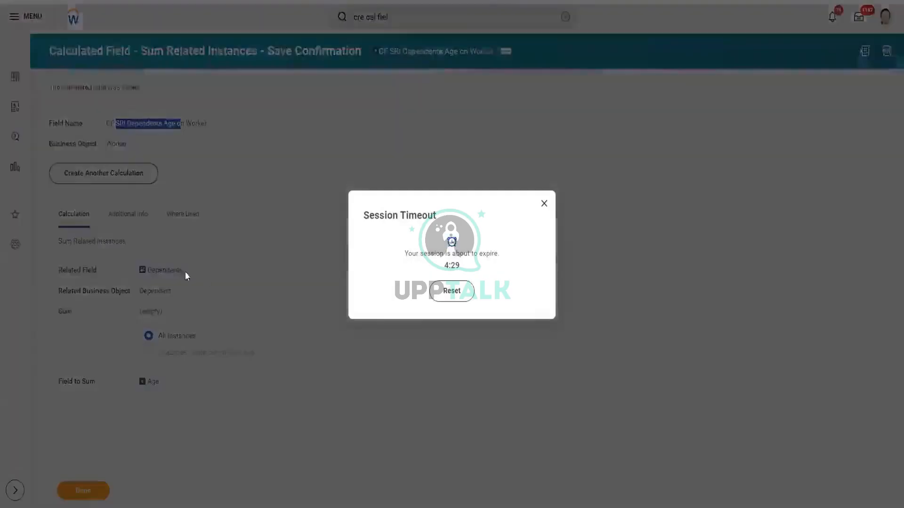
{"action": "left_click", "coordinate": [454, 292]}
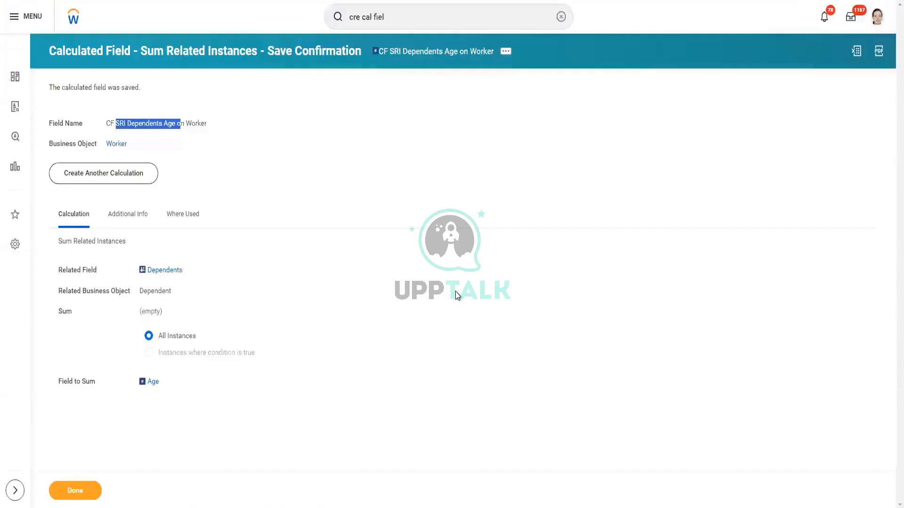